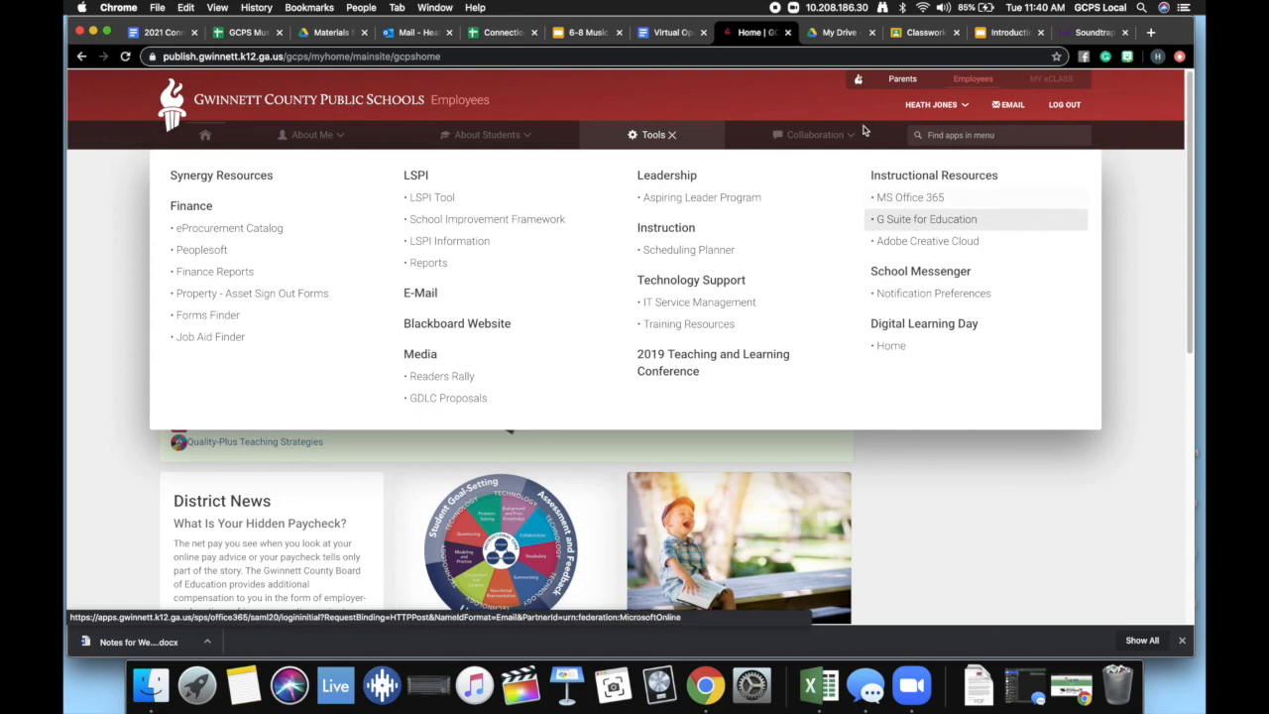
Go past My Drive to the Soundtrap website and open its Education page.
left_click(842, 35)
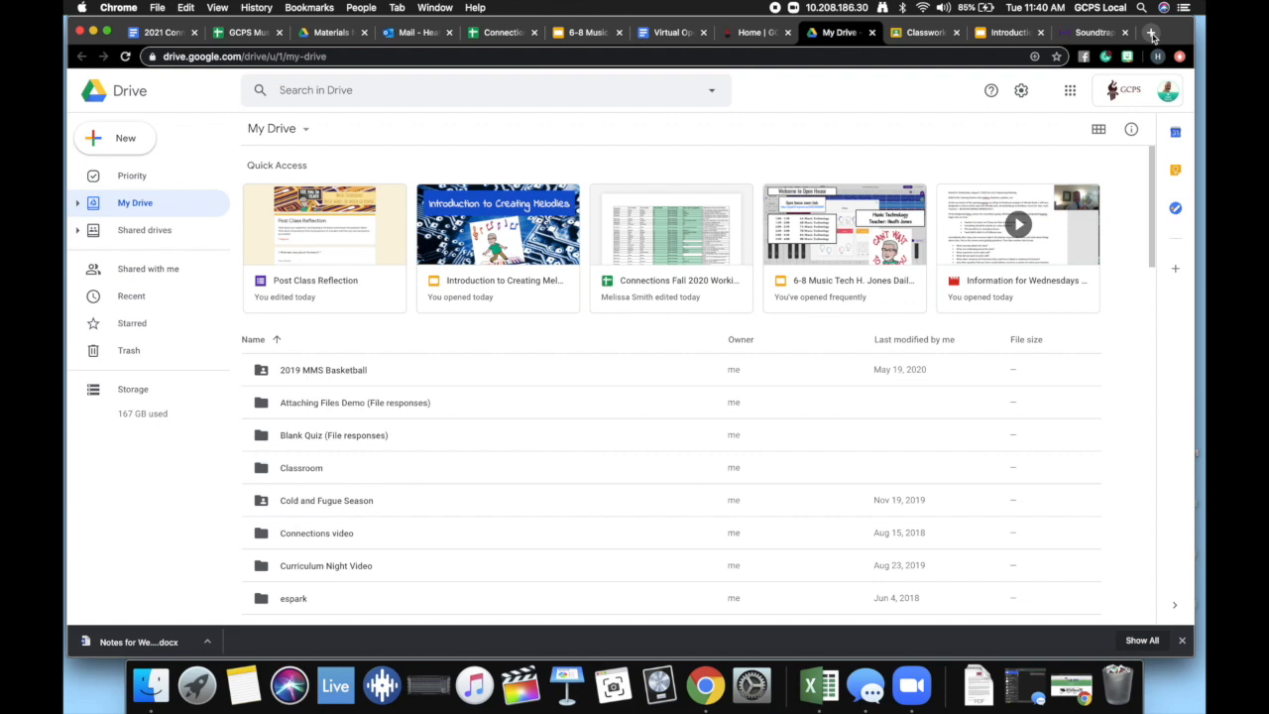
left_click(1094, 33)
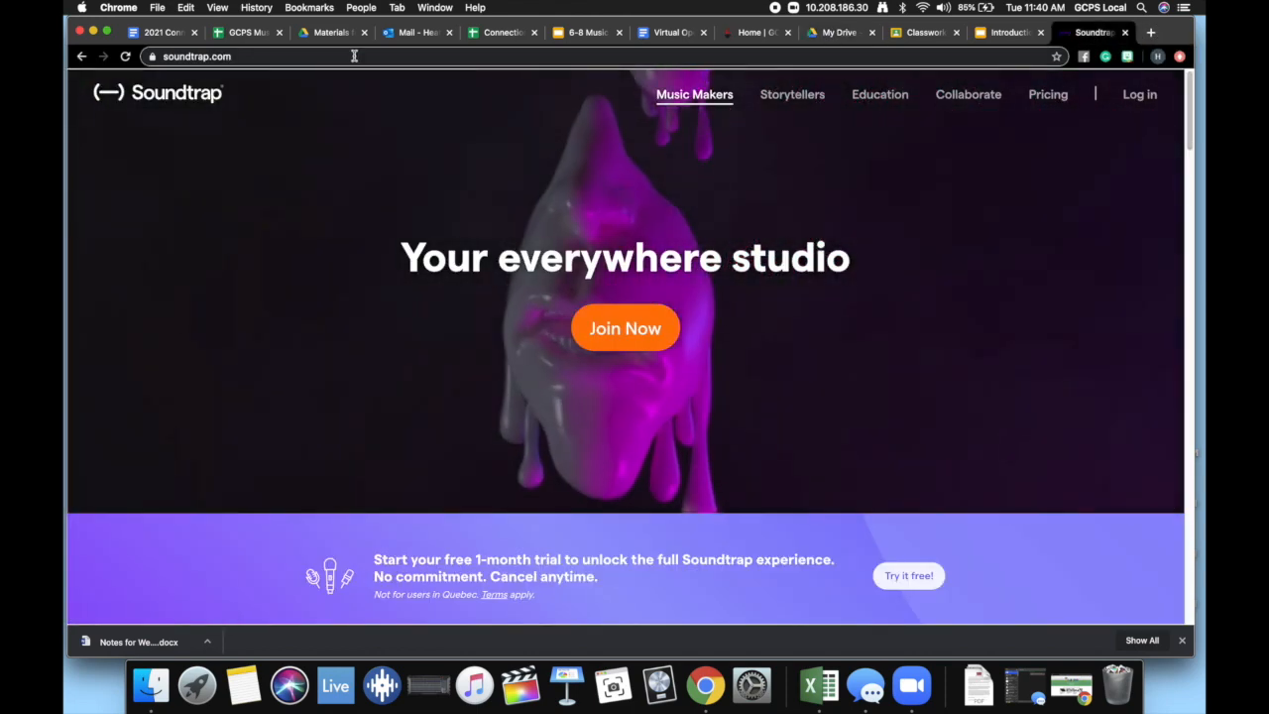
left_click(353, 56)
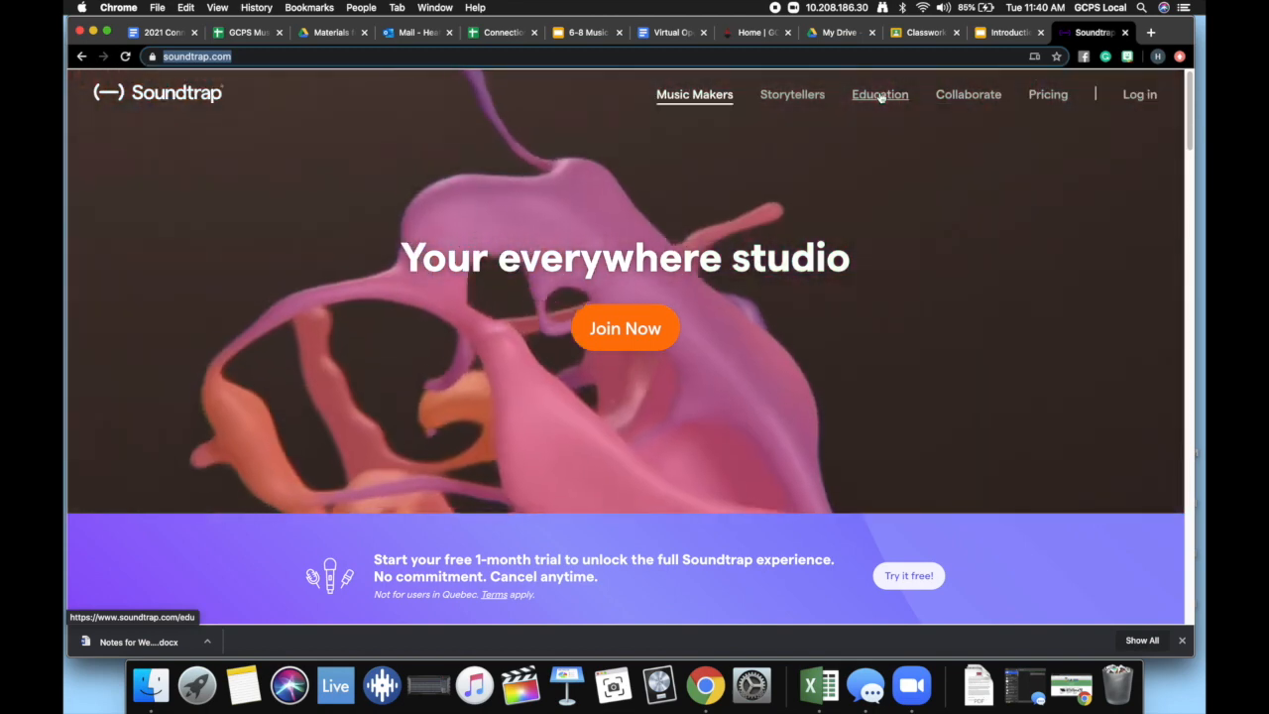
left_click(880, 95)
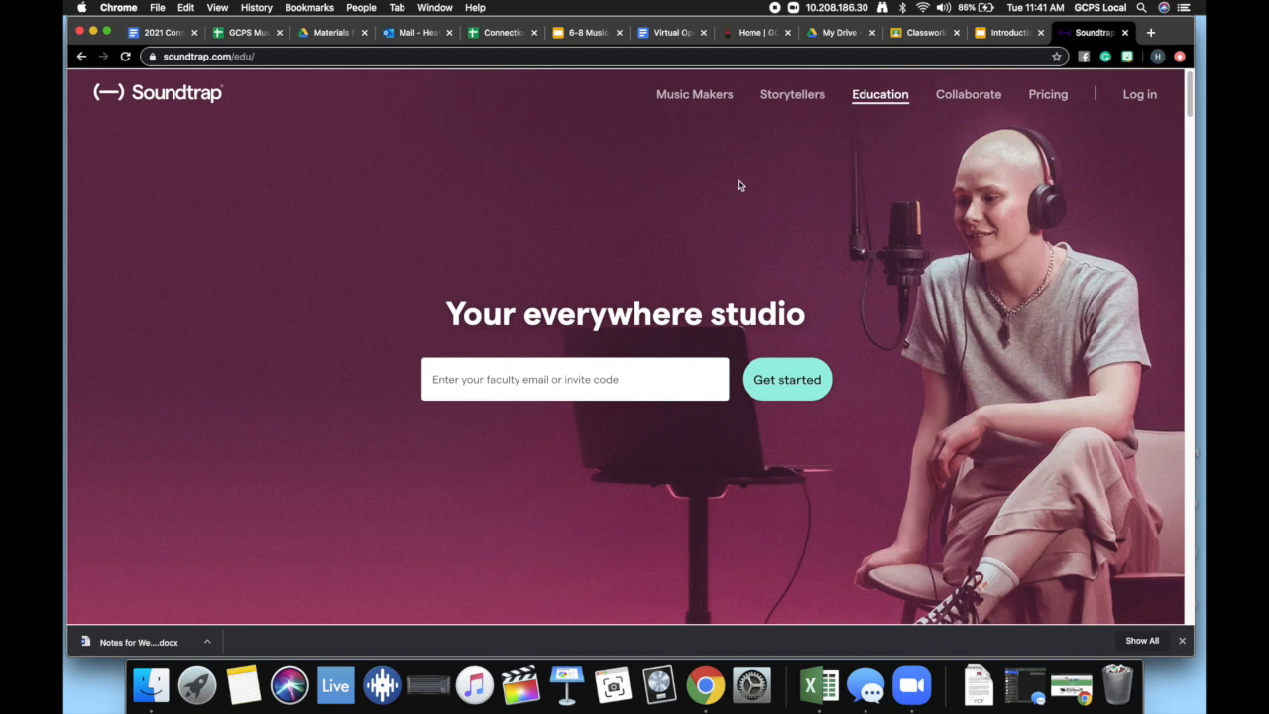
Look up the class code in the Introduction to Creating Melodies slides and activate the invite code field on Soundtrap's Education page.
left_click(1009, 32)
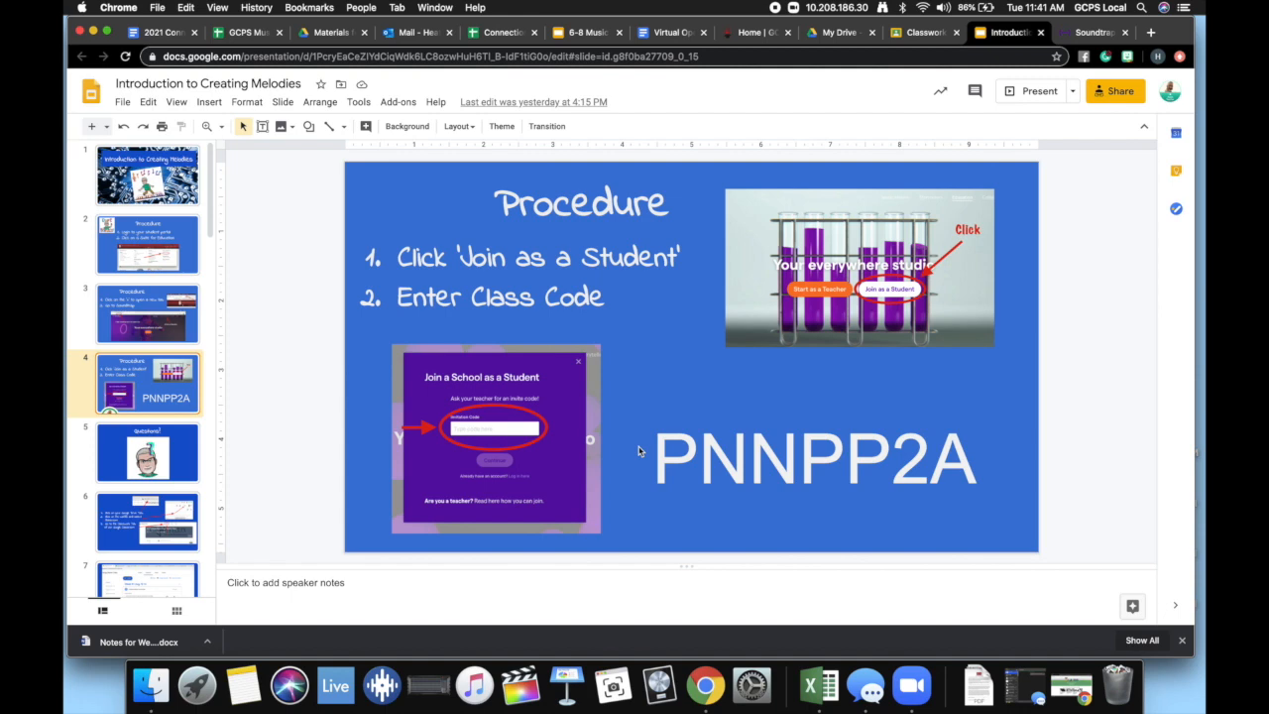
left_click(1084, 33)
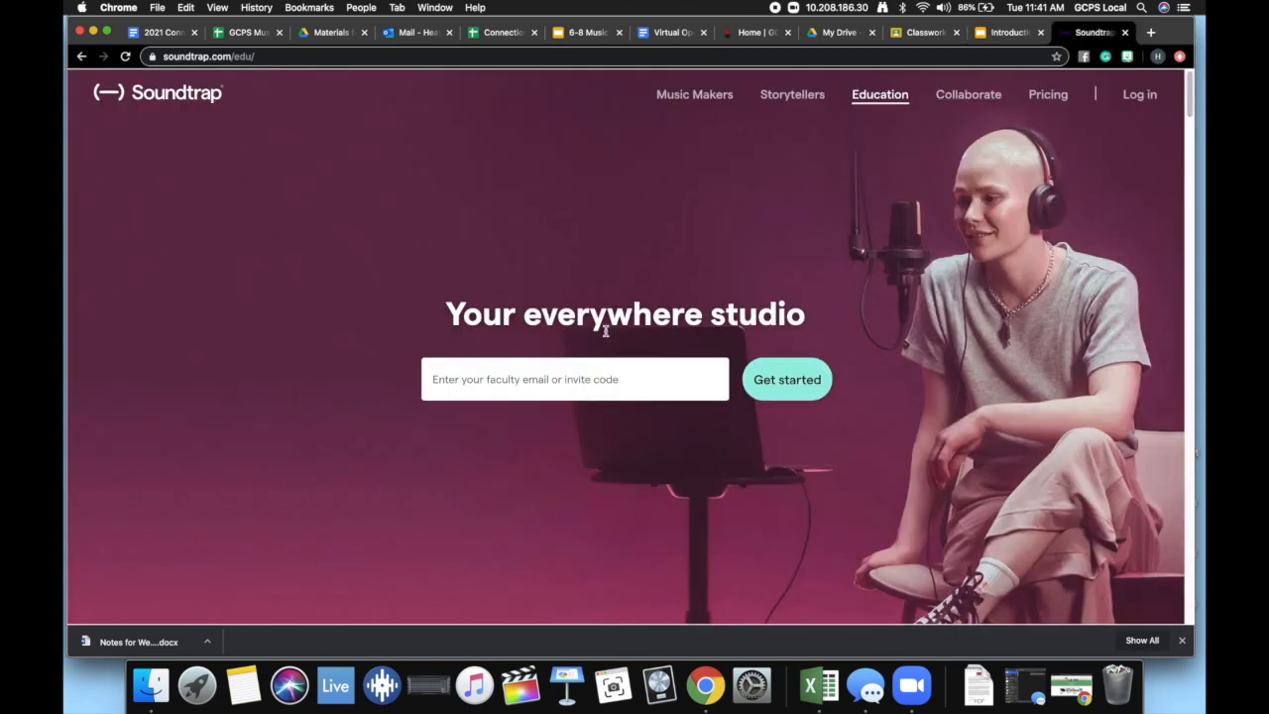
left_click(598, 378)
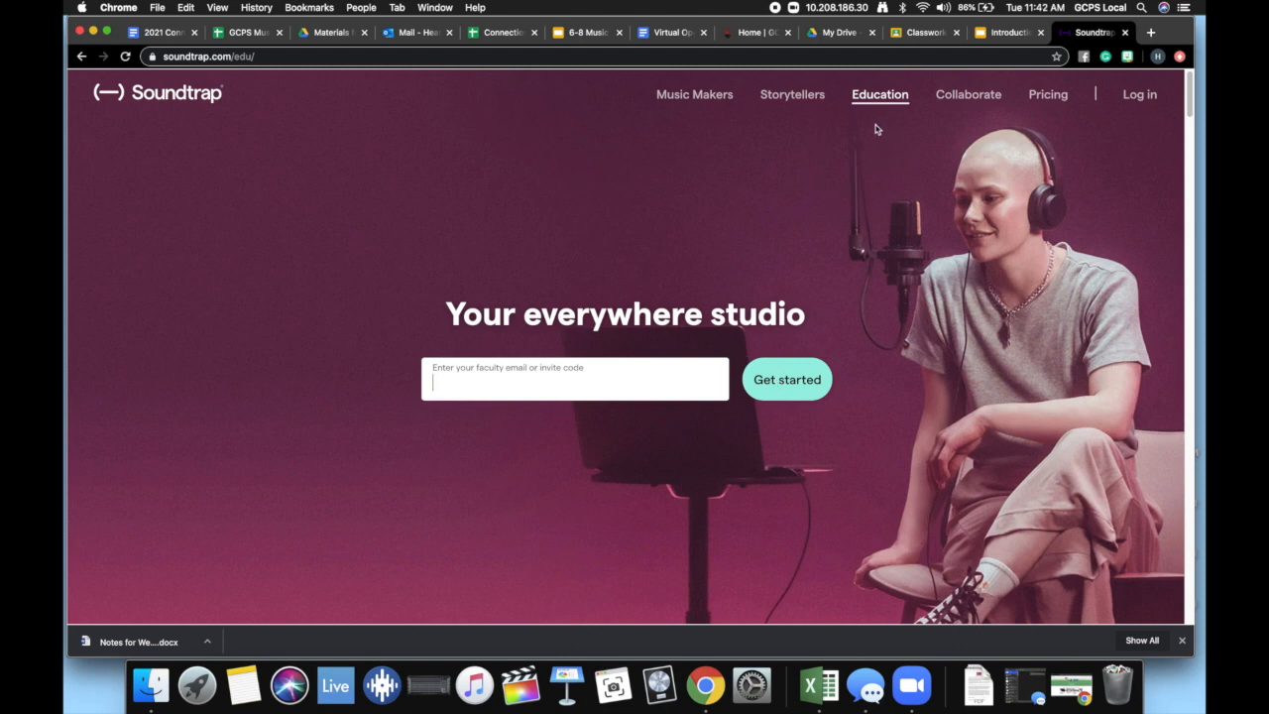
Go from My Drive to the GCPS Music Technology Master Class and expand the Week #1 assignment Creating a Melody in Soundtrap.
left_click(839, 34)
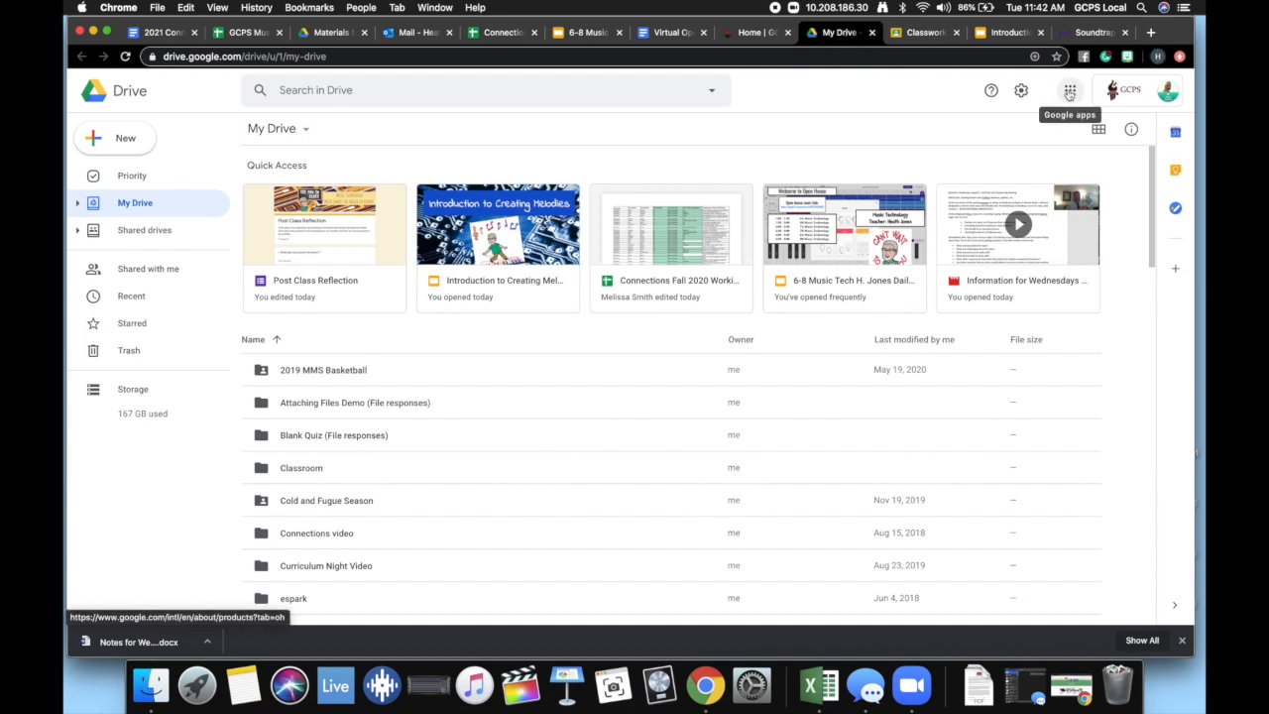
left_click(1068, 93)
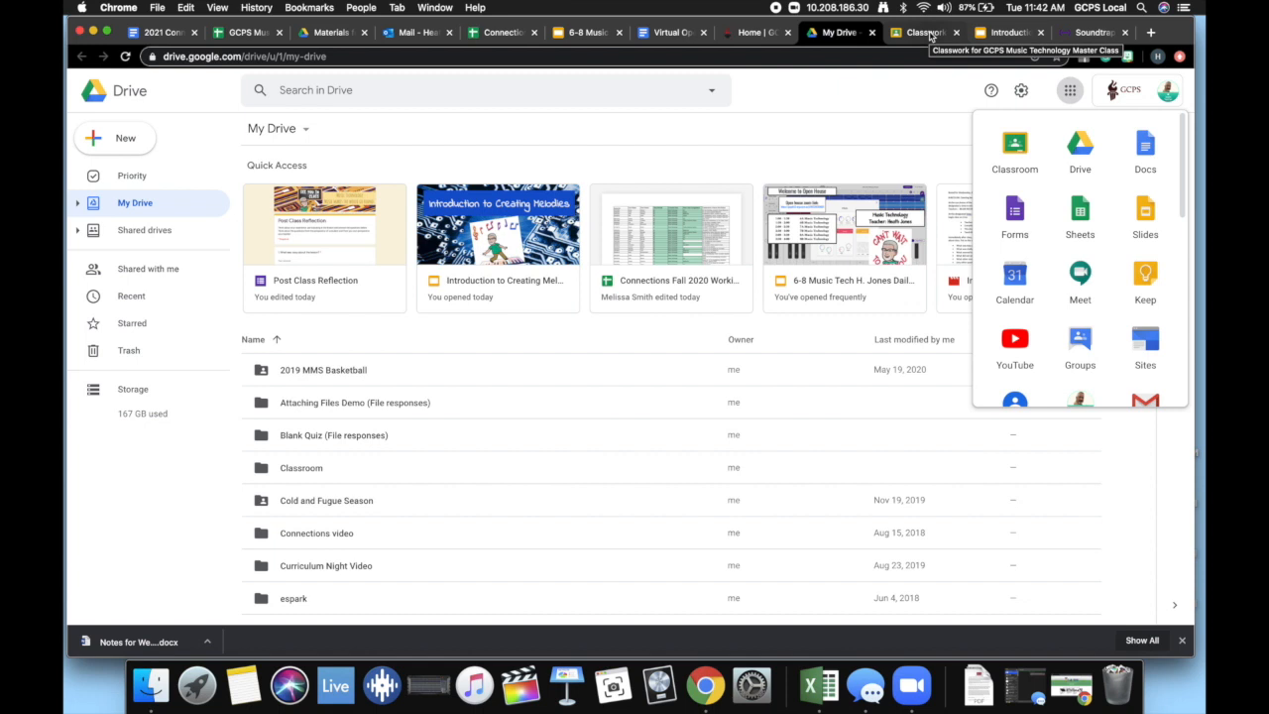
left_click(922, 32)
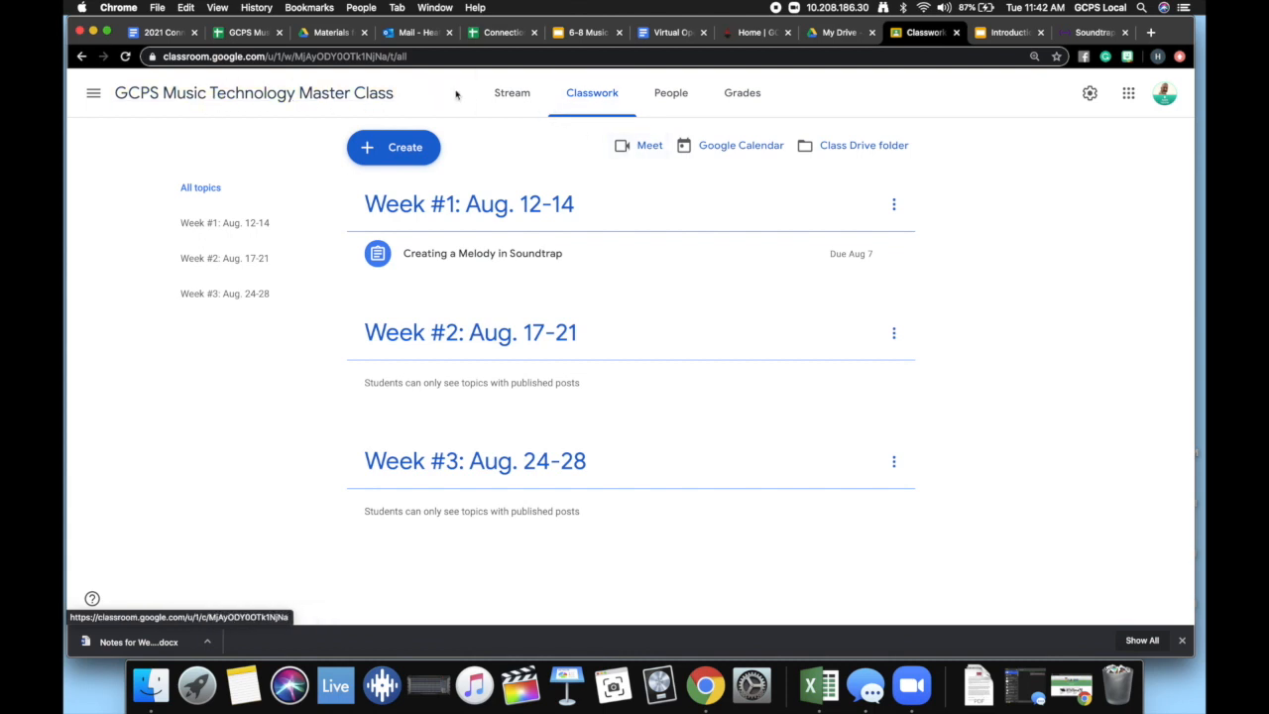
left_click(501, 97)
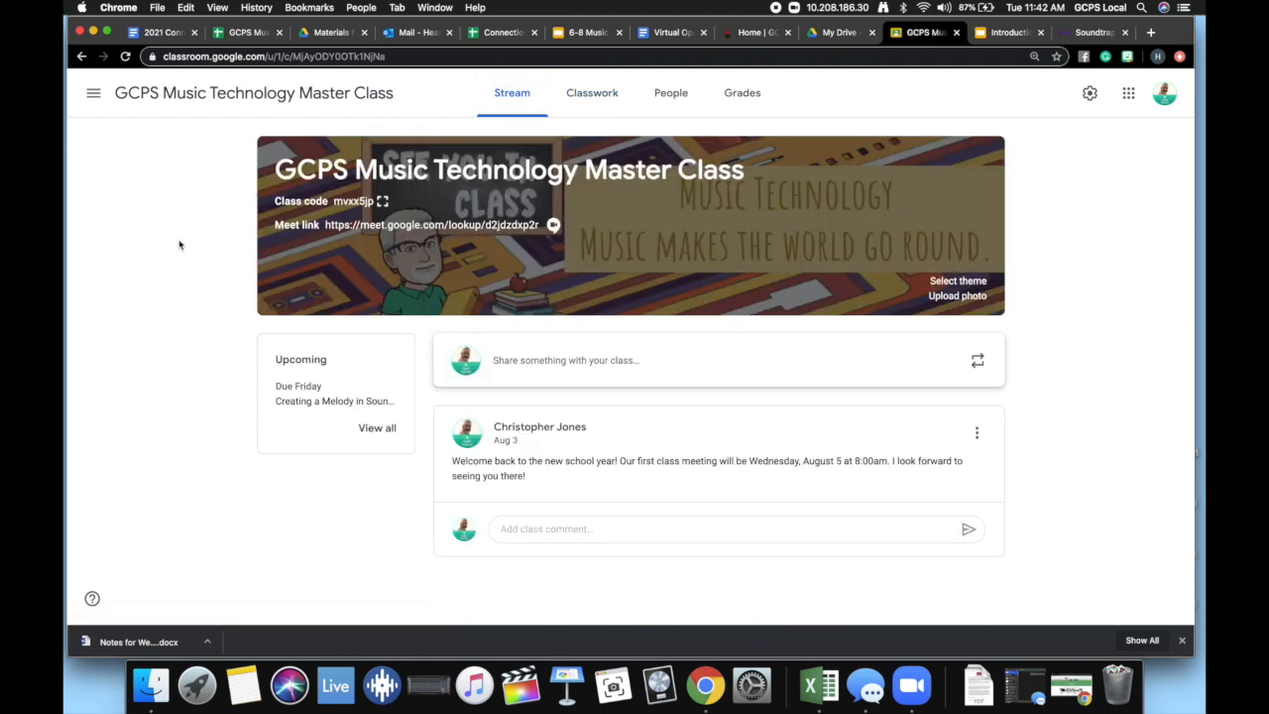
left_click(592, 94)
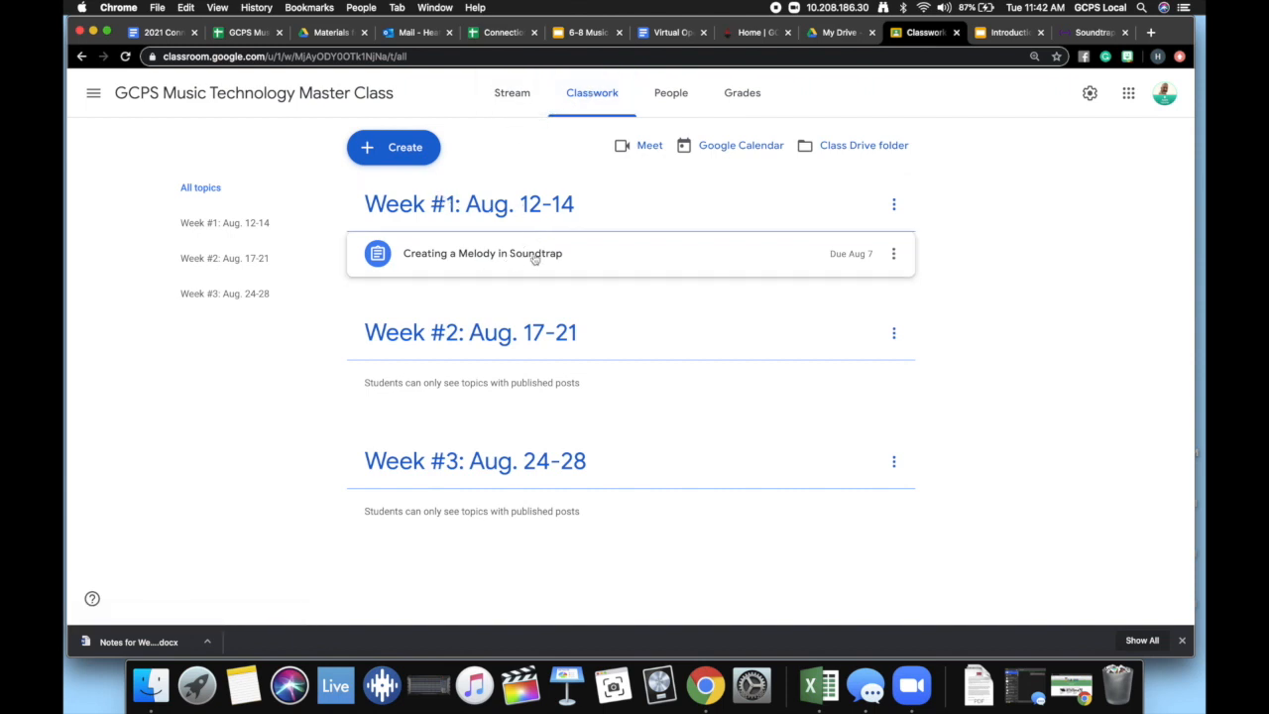
left_click(609, 260)
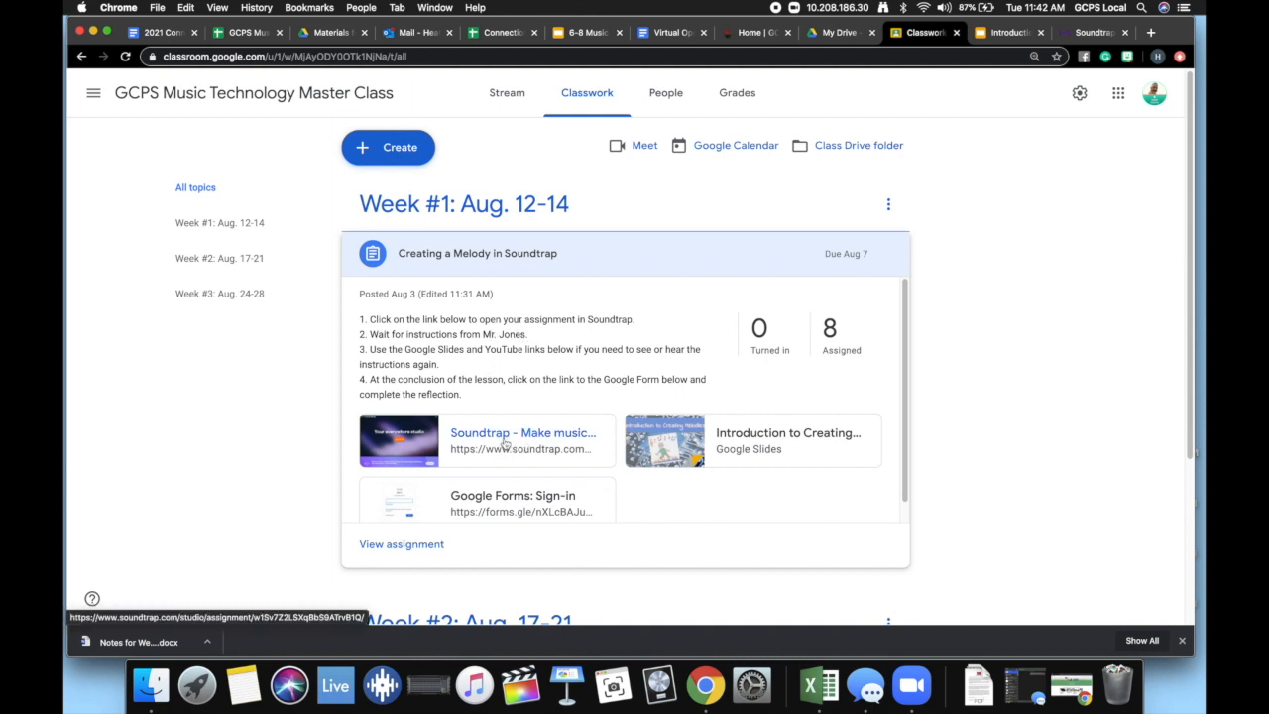
Open the assignment's Soundtrap link, log in with the school Google account, and close the old Soundtrap website tab.
left_click(504, 443)
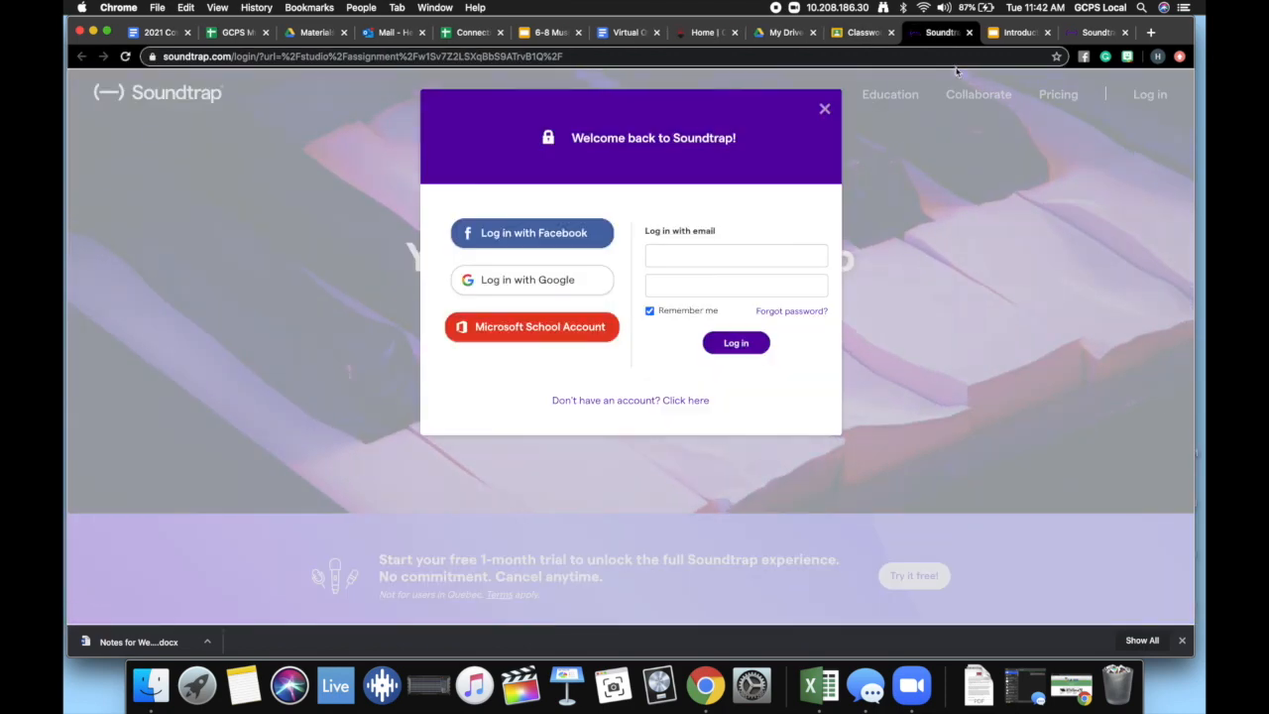
left_click(587, 280)
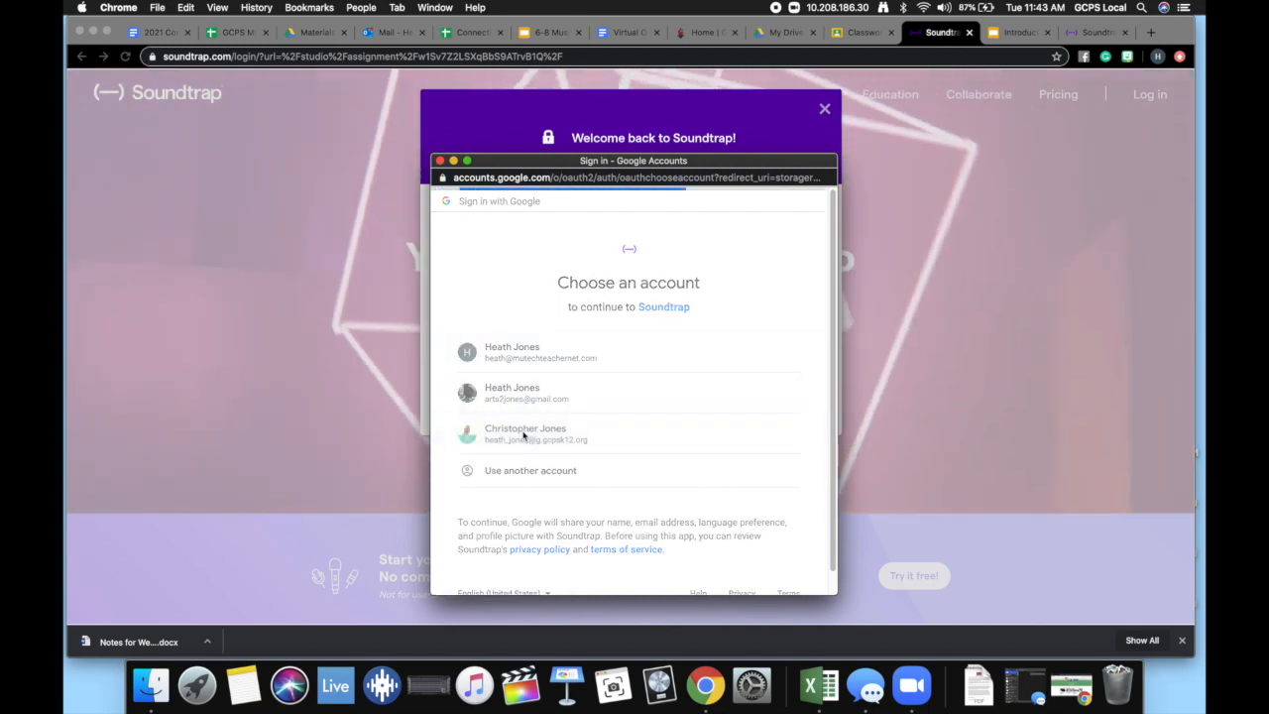
left_click(523, 434)
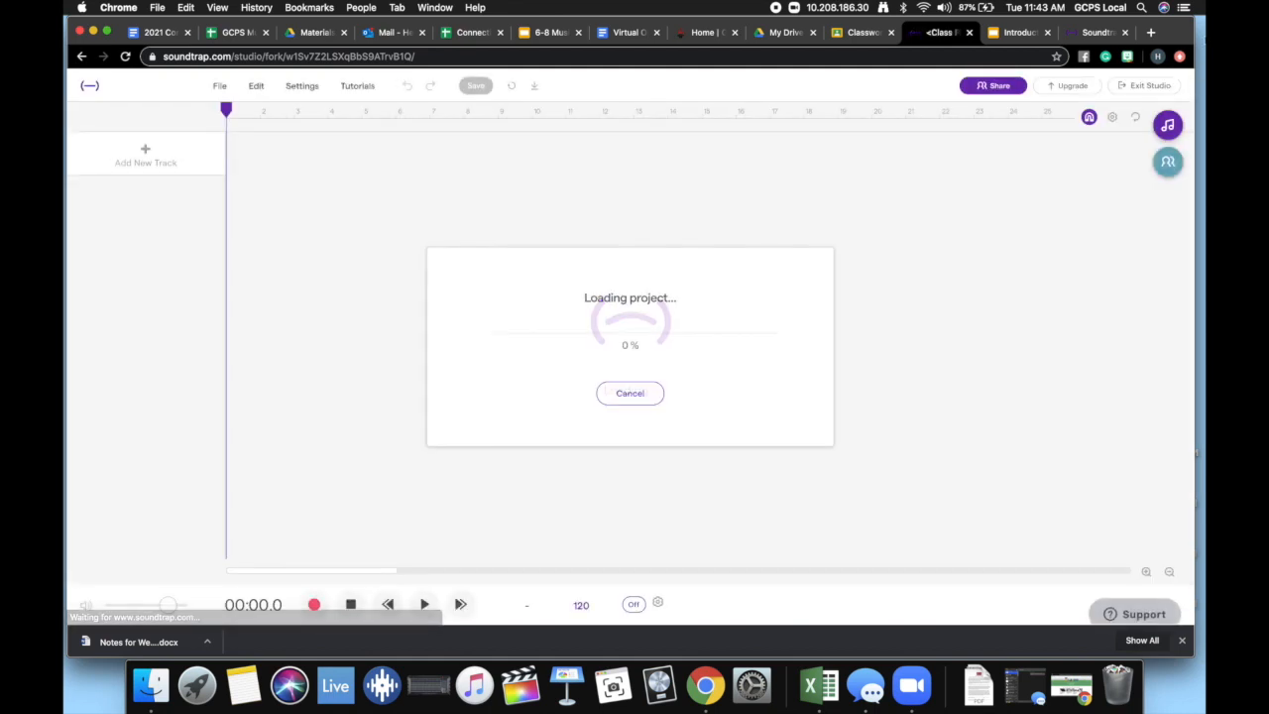
left_click(1124, 33)
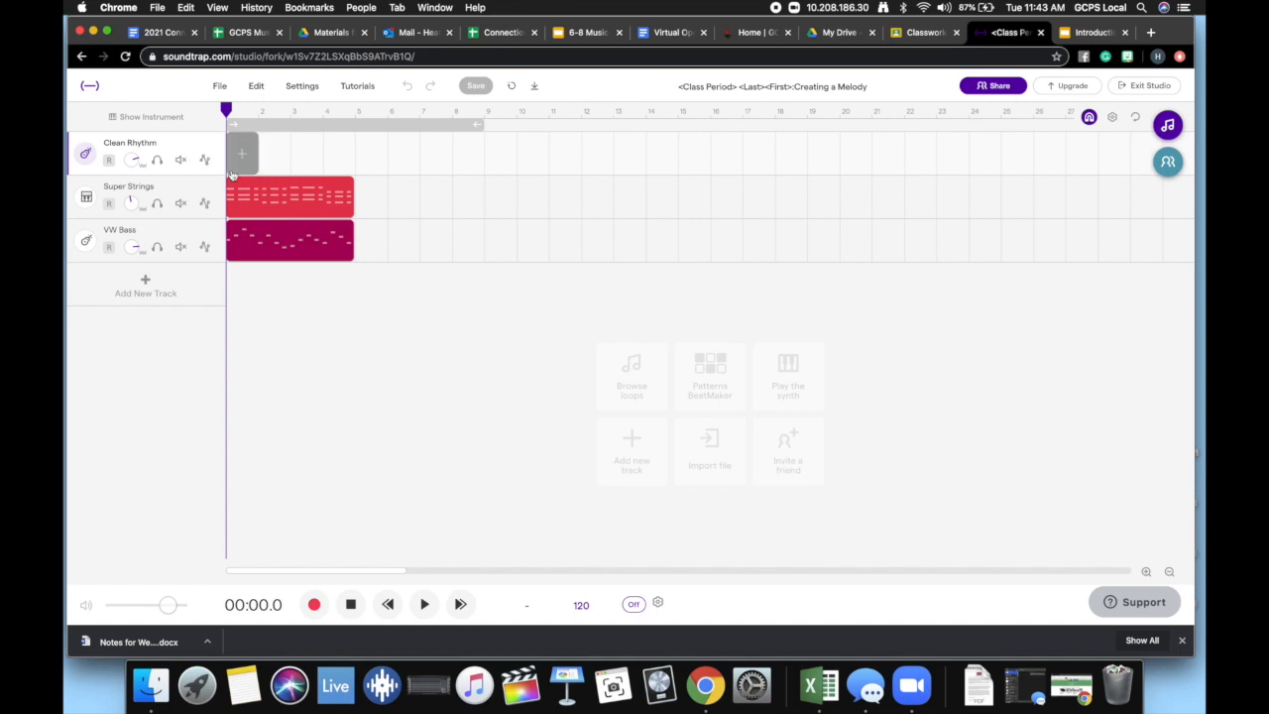
Open the Clean Rhythm track's instrument, look at its piano roll, and return to the playable keyboard.
left_click(87, 155)
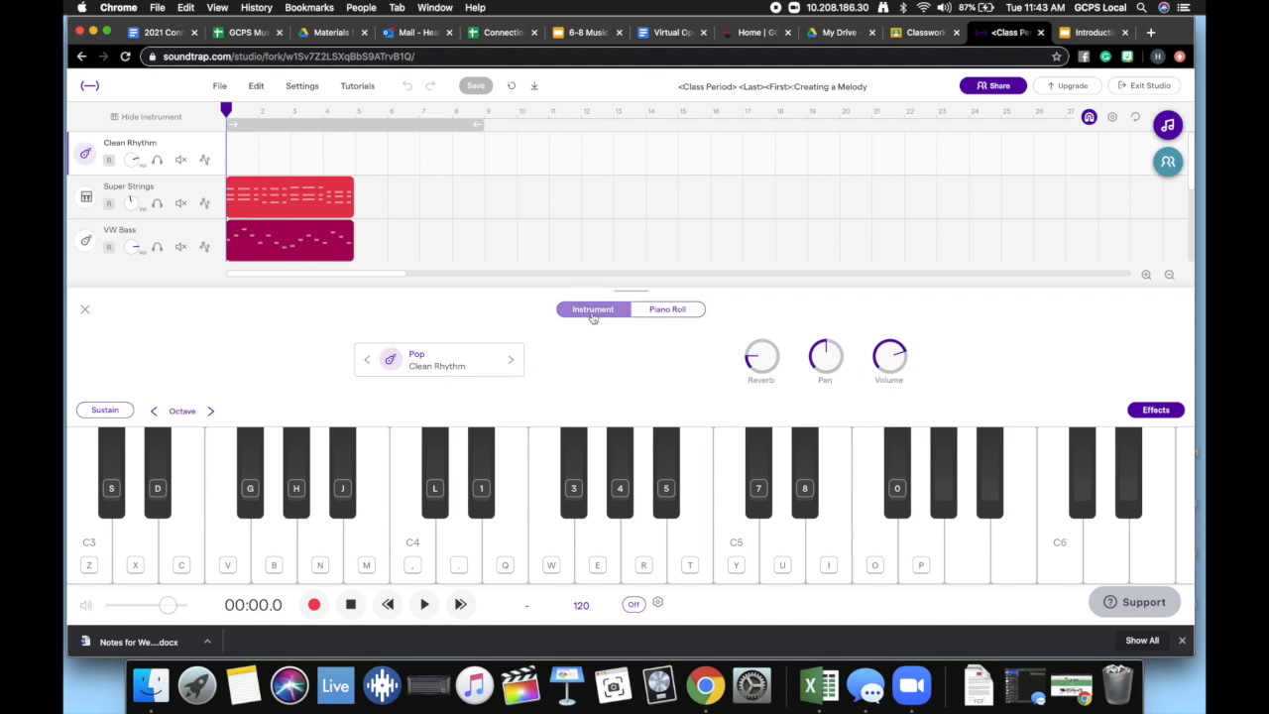
left_click(686, 309)
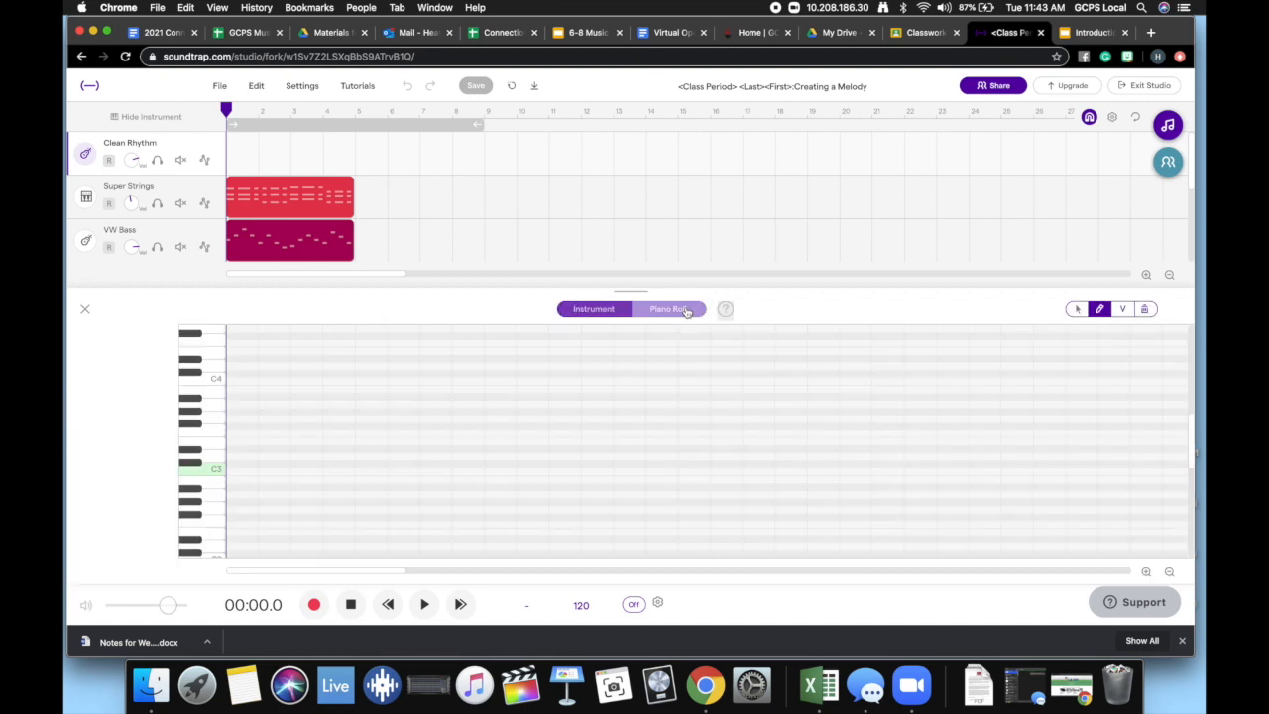
left_click(589, 311)
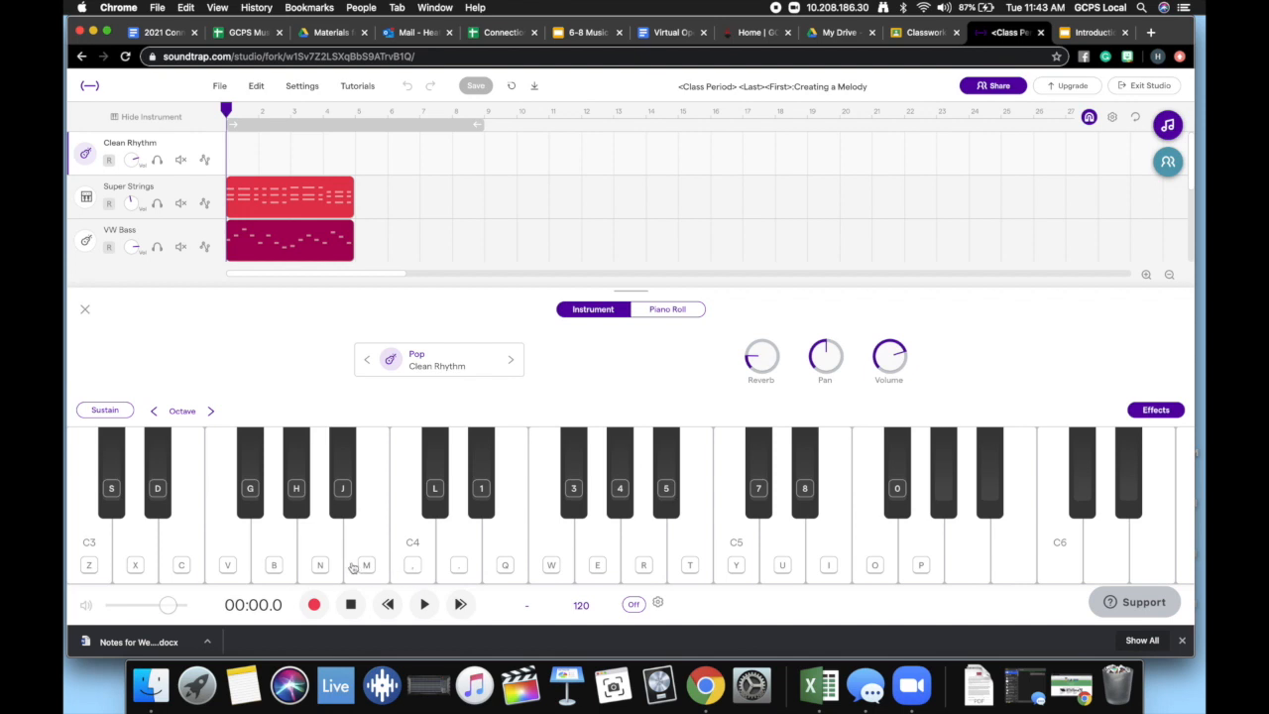
Play the notes F, G, A, B and C4 one after another on the Clean Rhythm keyboard.
left_click(229, 566)
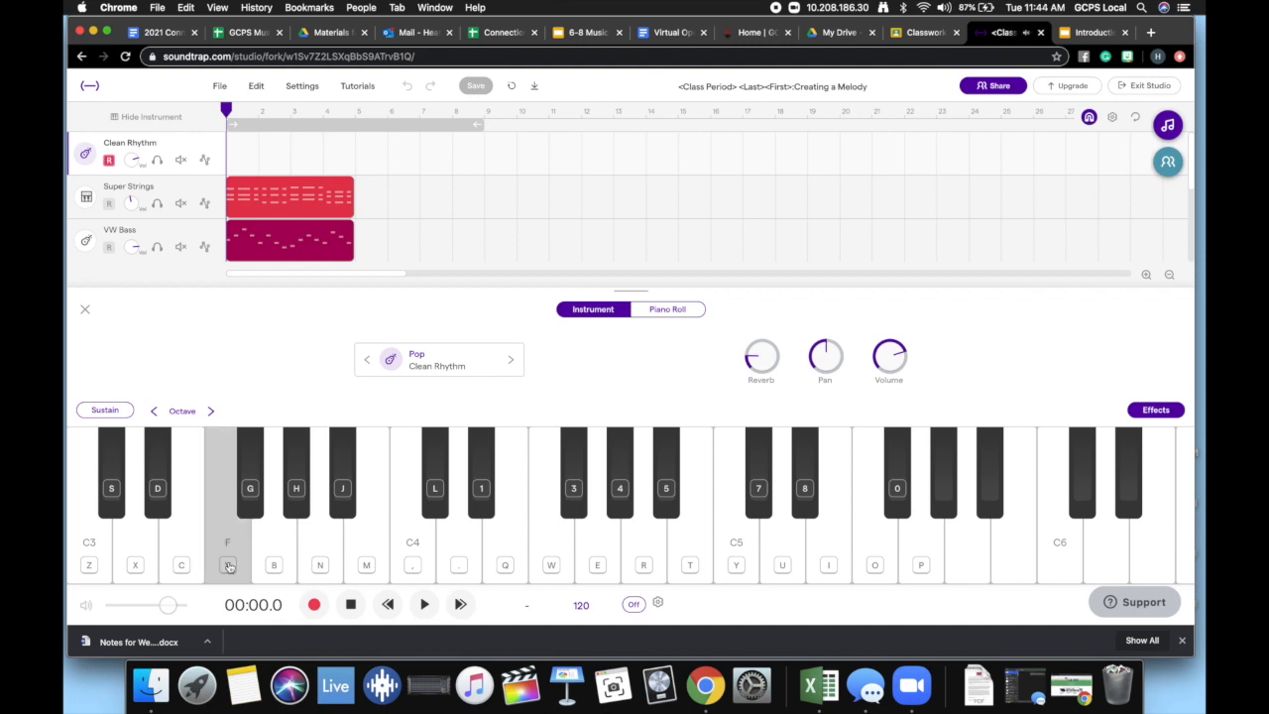
key("b")
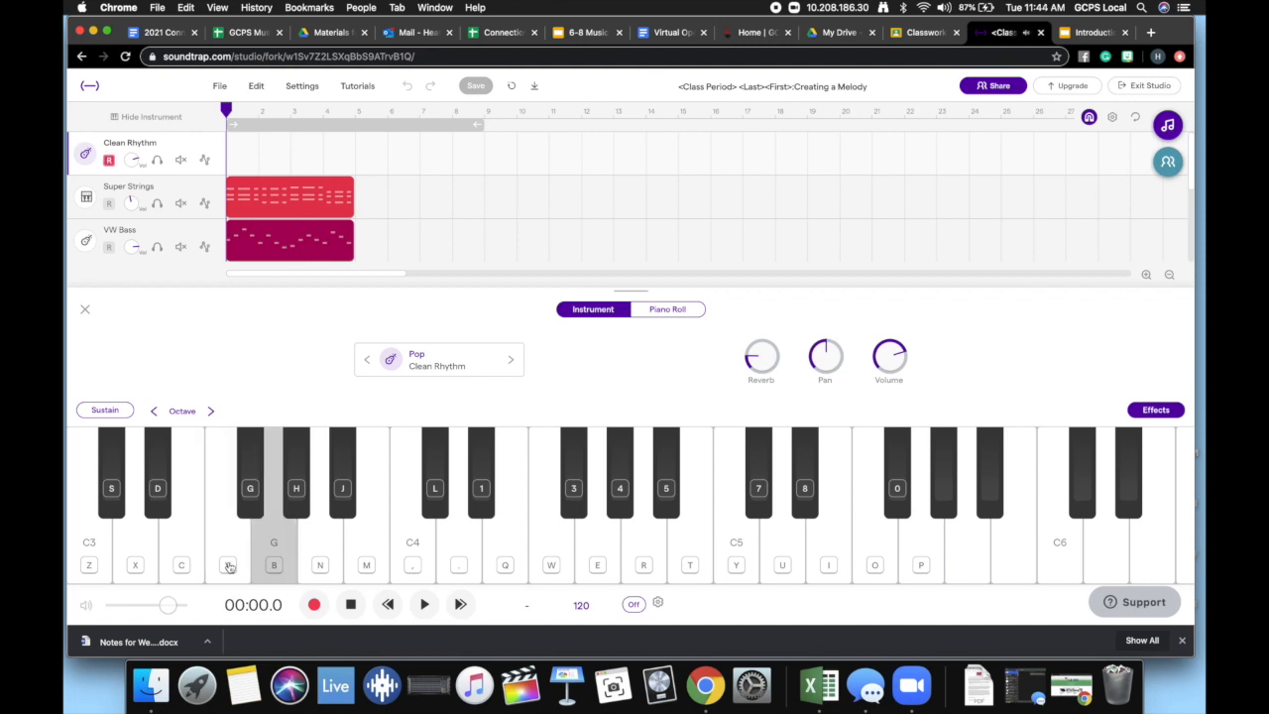
key("n")
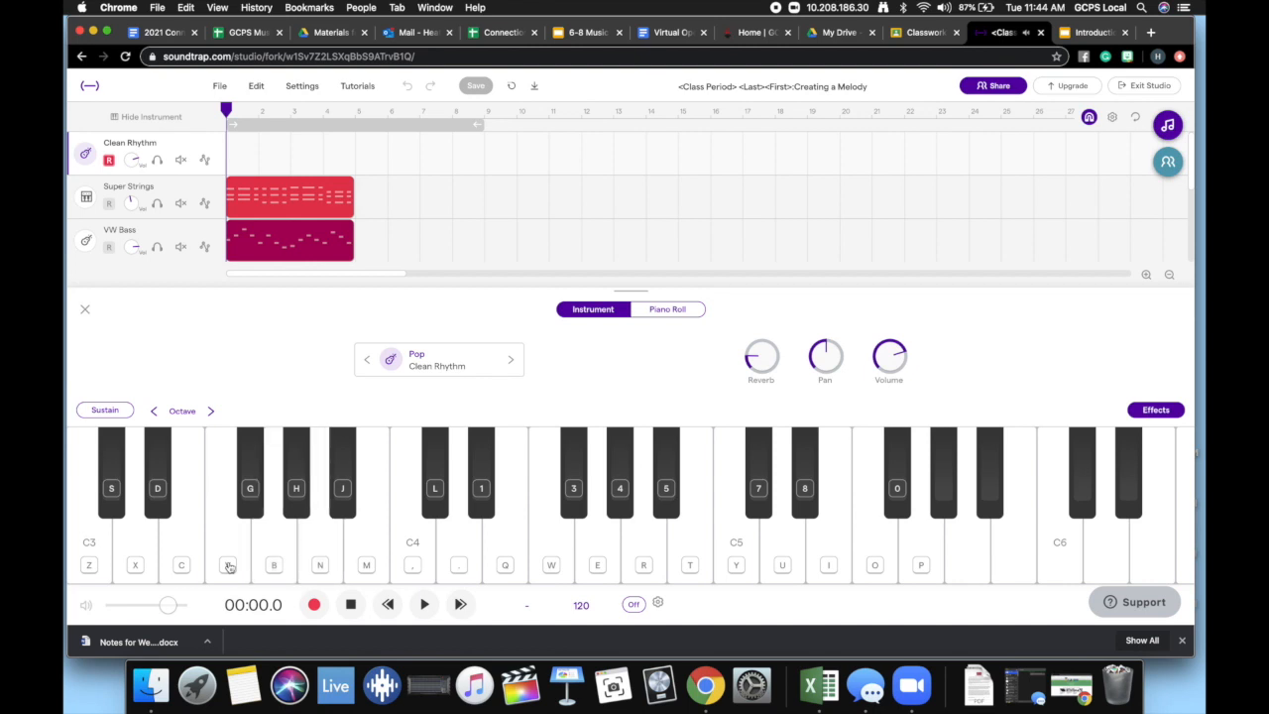
key("m")
key("comma")
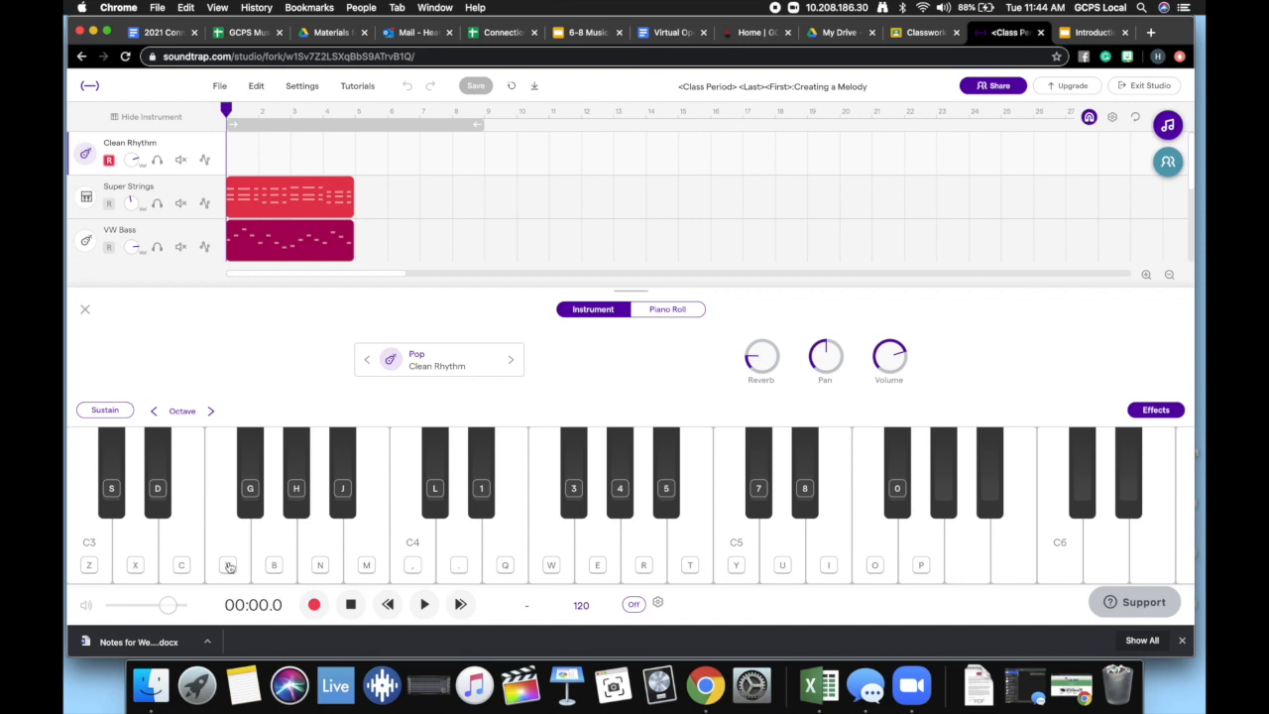
Improvise a short melody on the Clean Rhythm keyboard using only the five notes from F3 to C4.
key("v")
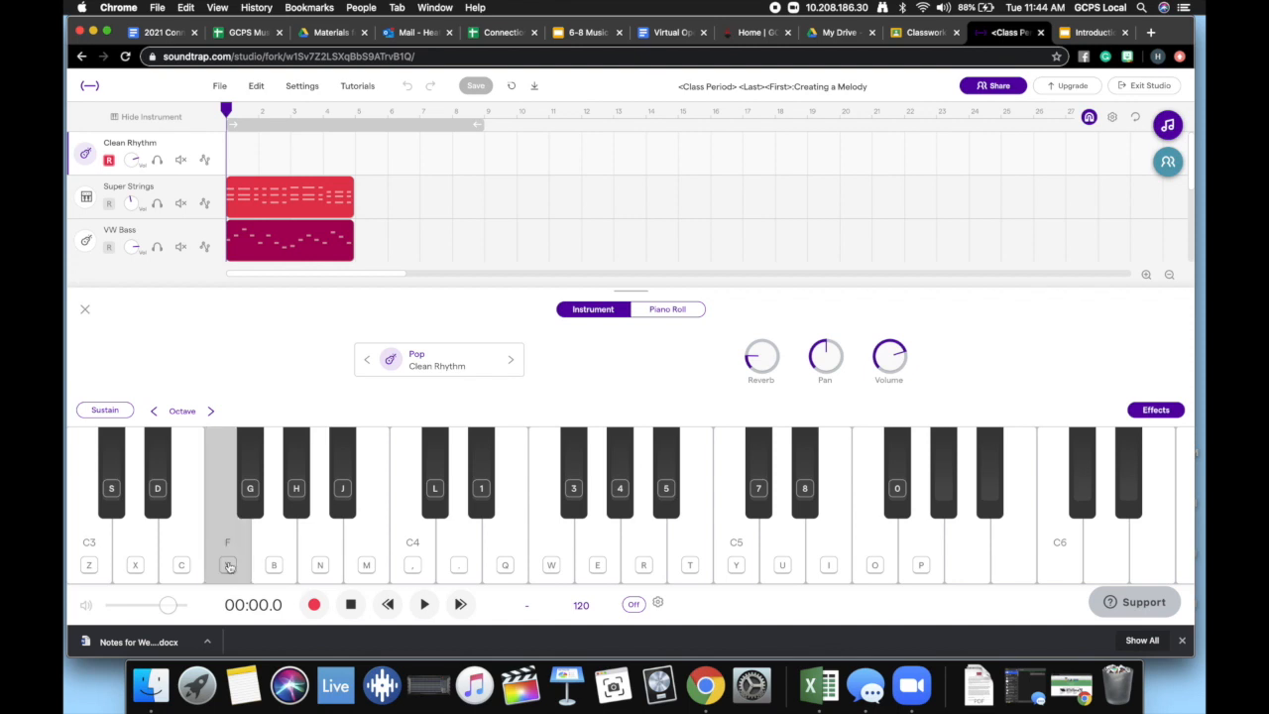
key("b")
key("n")
key("m")
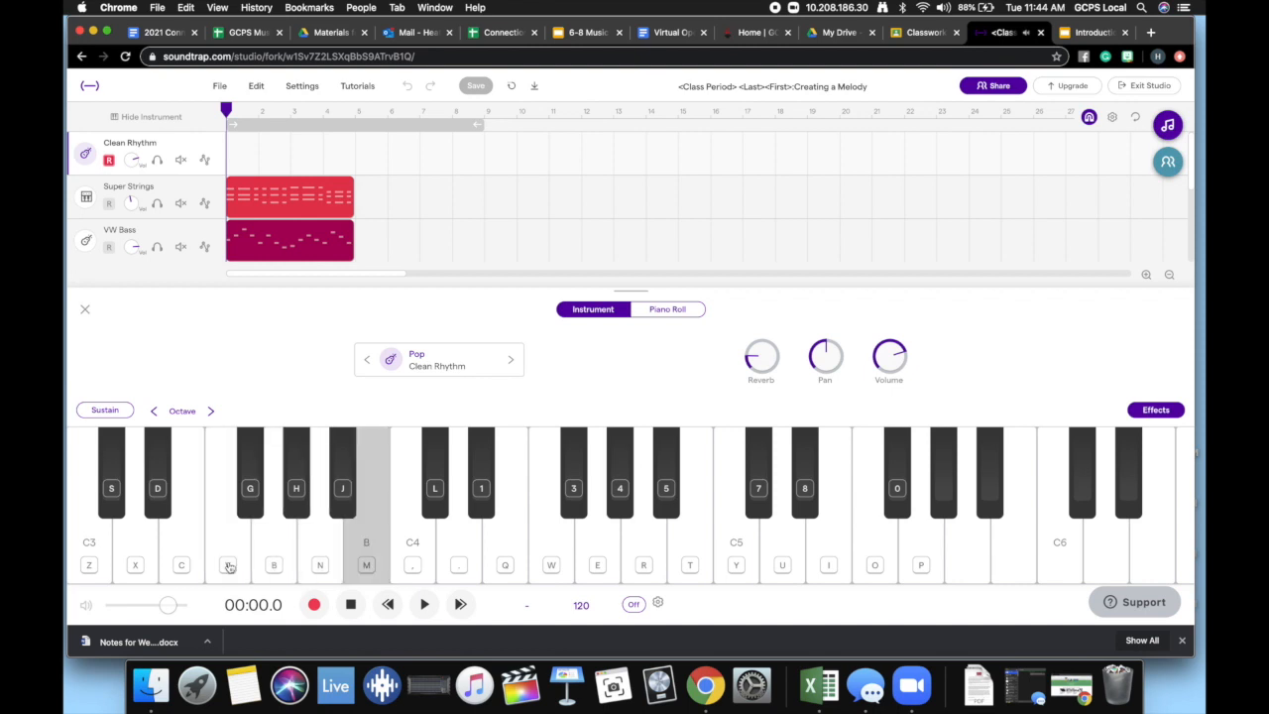
key("comma")
key("comma")
key("n")
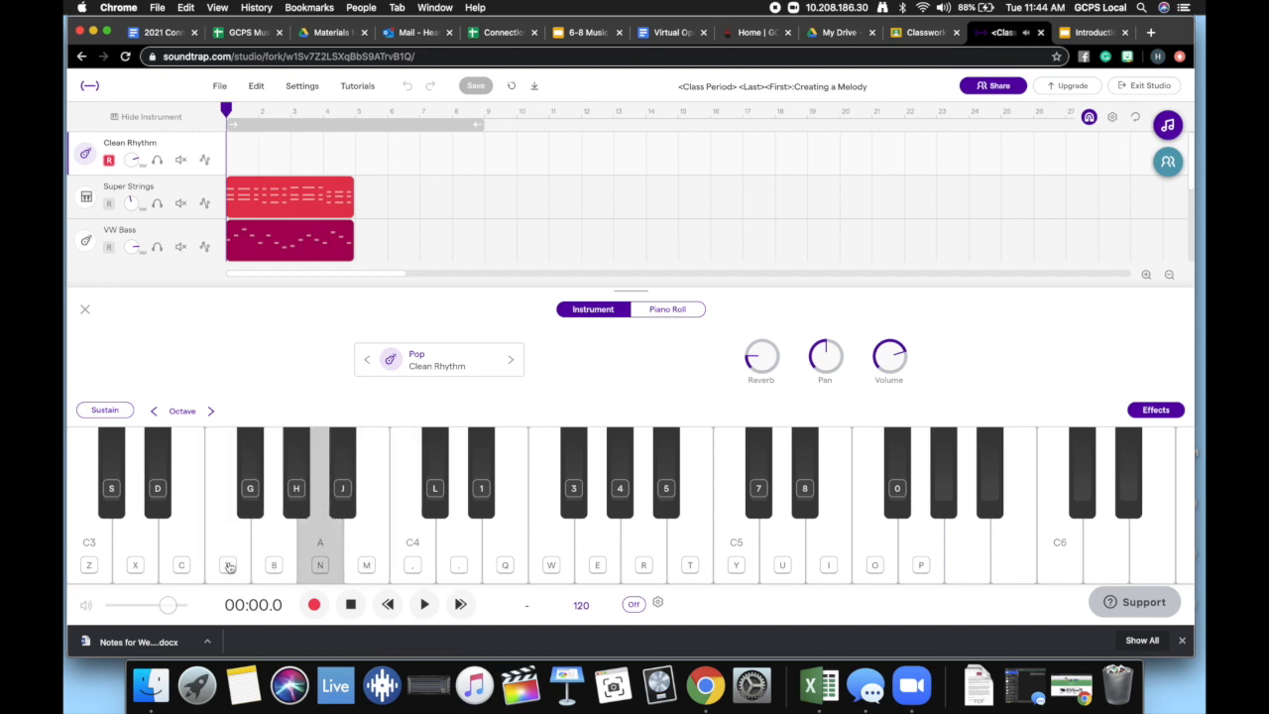
key("m")
key("b")
key("n")
key("v")
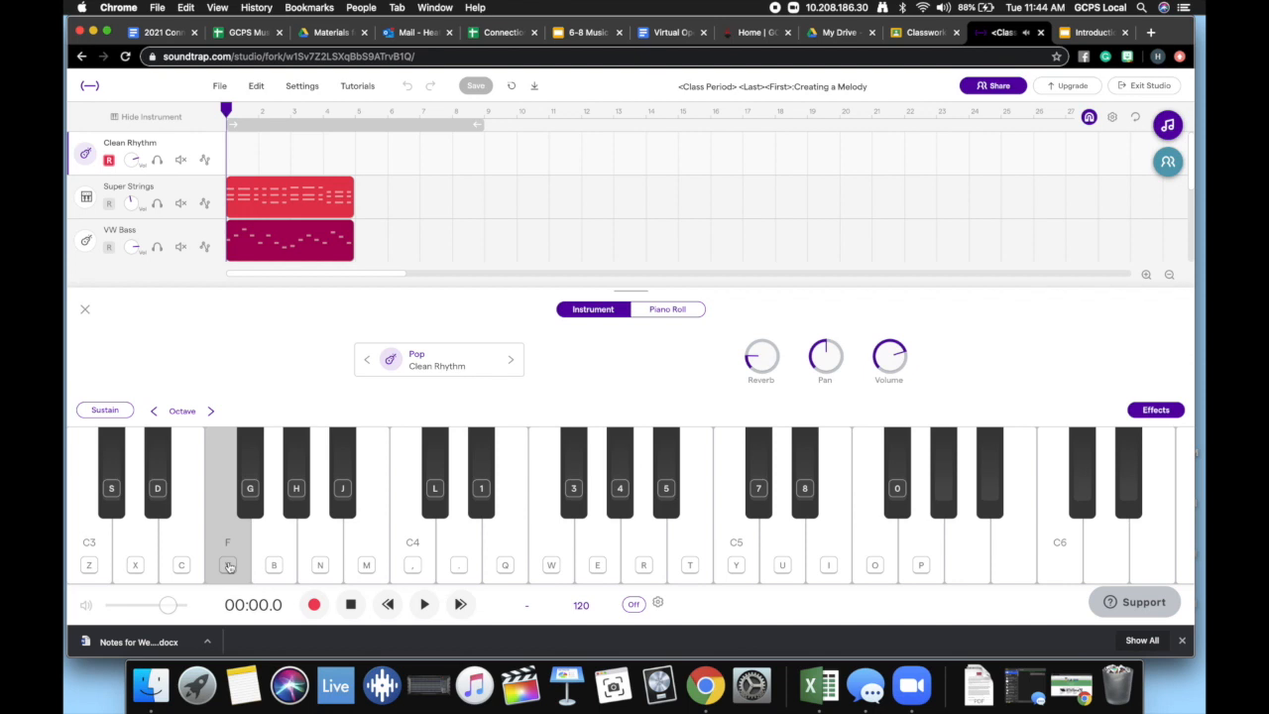
key("b")
key("m")
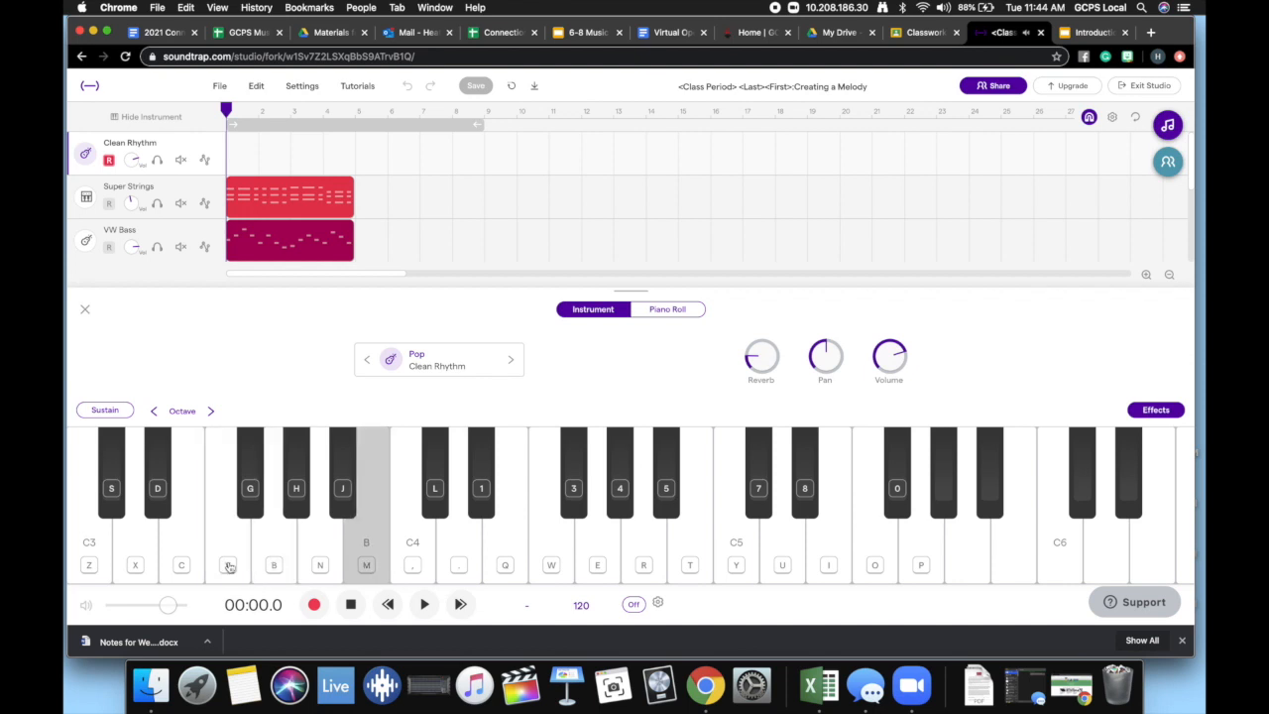
key("n")
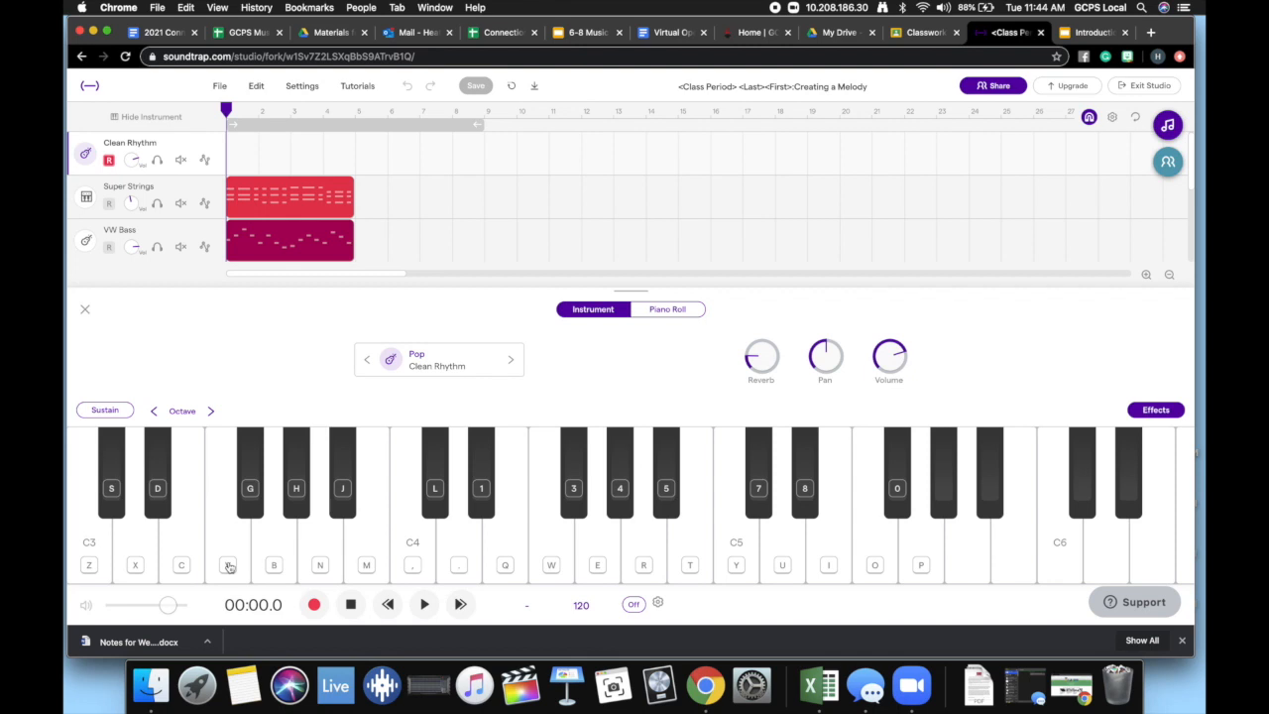
Play the five notes an octave higher, from F4 up to C5, back down to F4, and up again to C5.
key("w")
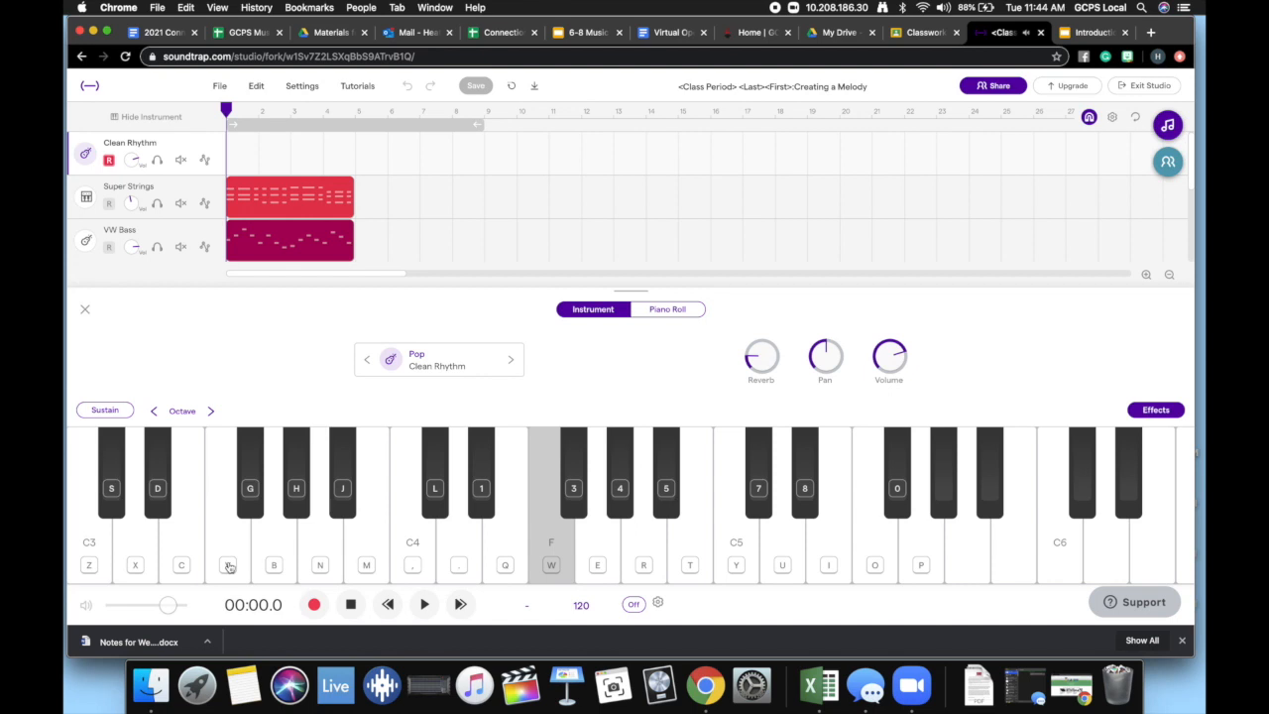
key("w")
key("e")
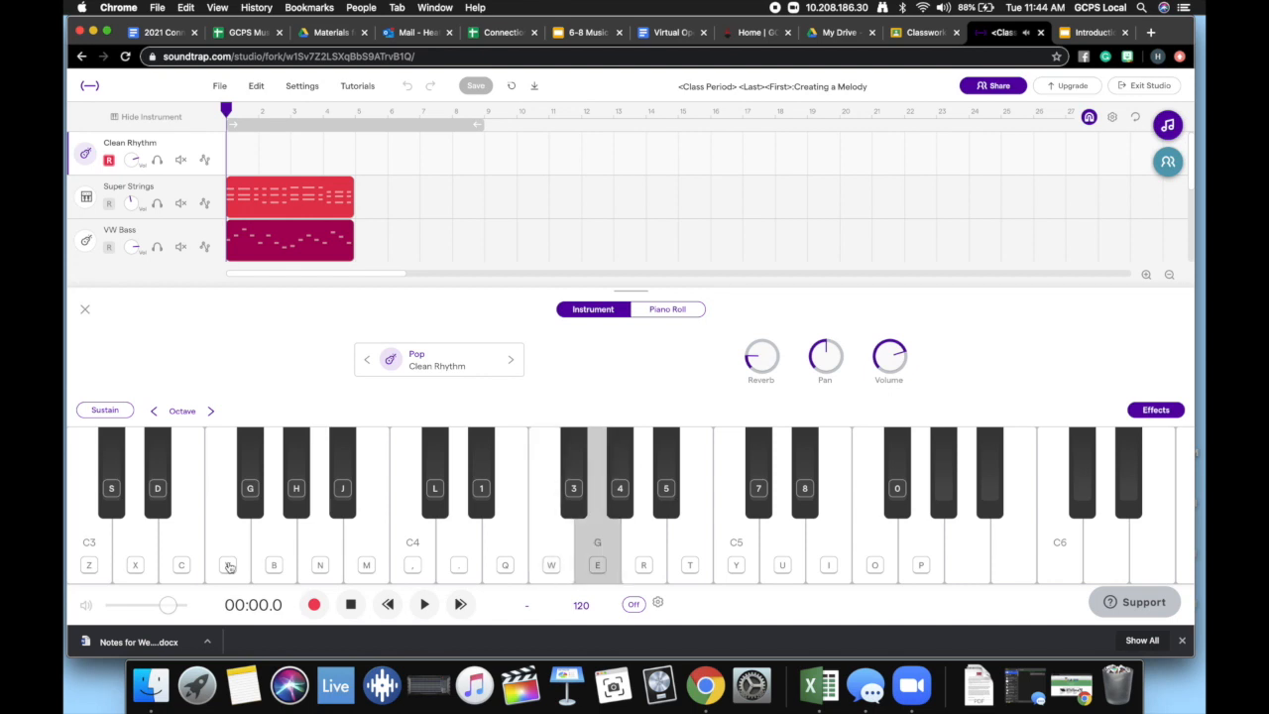
key("r")
key("t")
key("y")
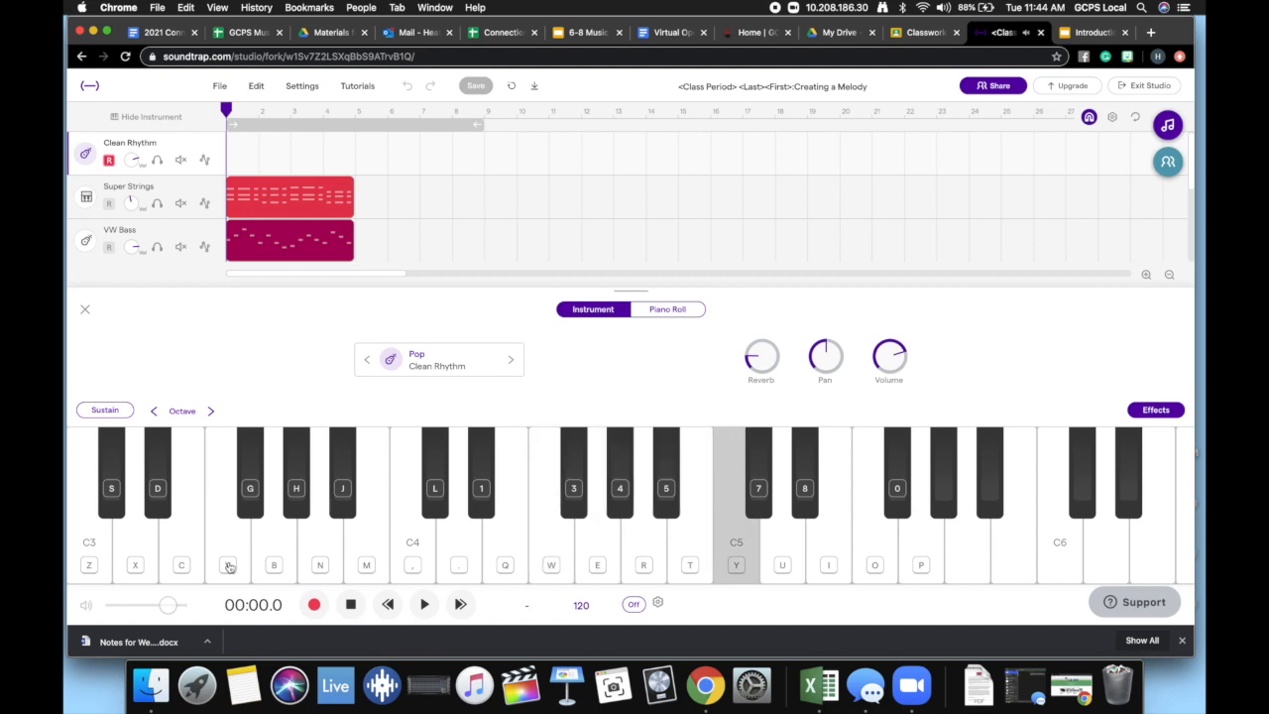
key("t")
key("r")
key("e")
key("w")
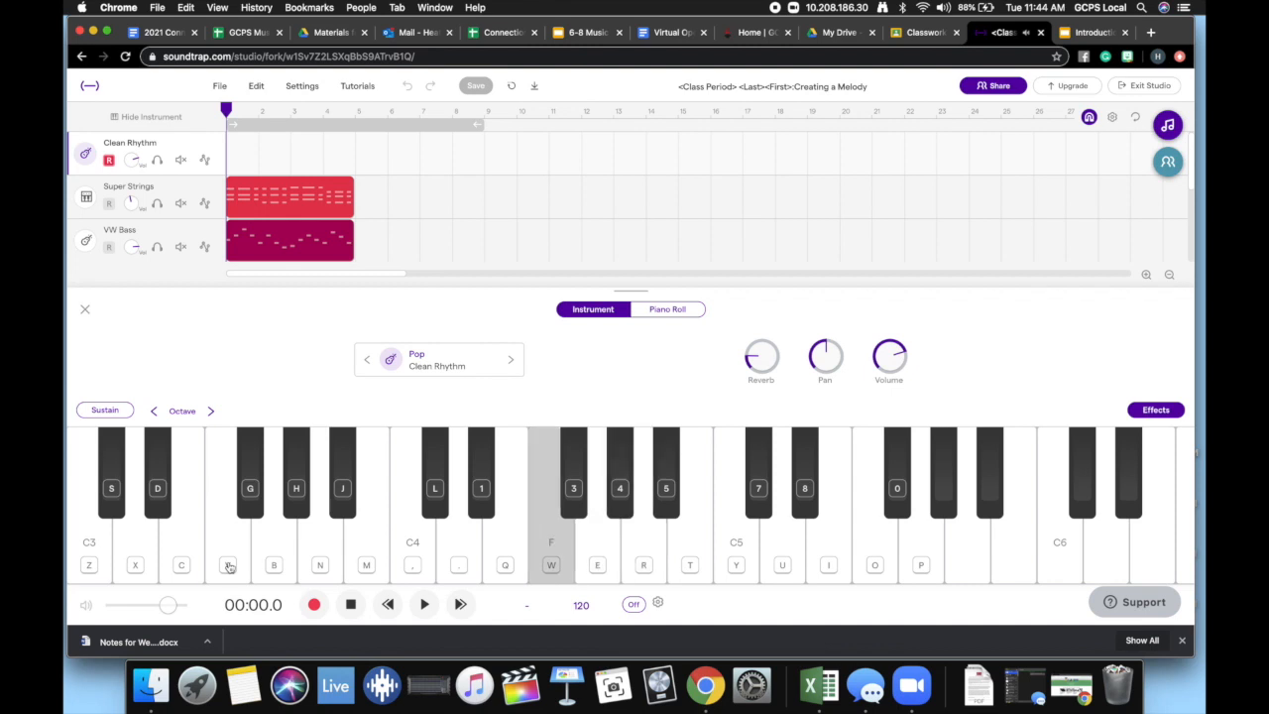
key("w")
key("e")
key("r")
key("t")
key("y")
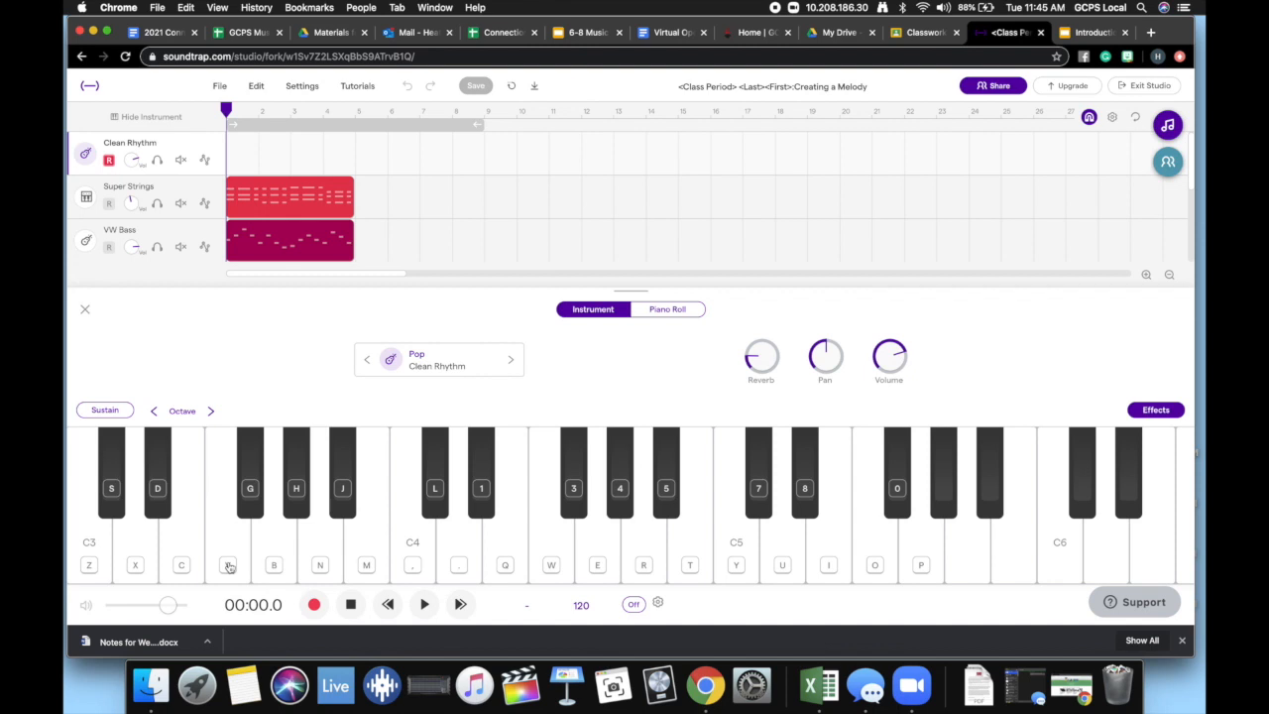
Improvise a melody in the higher octave of the Clean Rhythm keyboard using only the five notes from F4 to C5.
key("w")
key("e")
key("r")
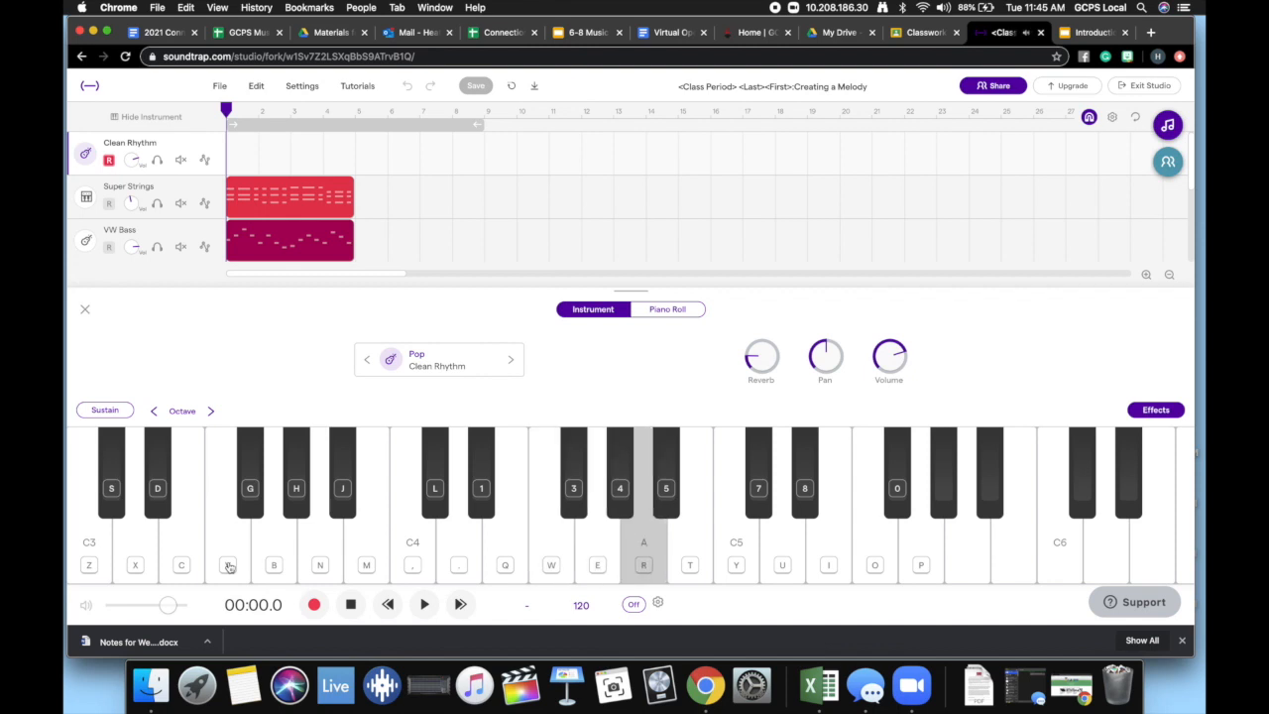
key("t")
key("y")
key("y")
key("t")
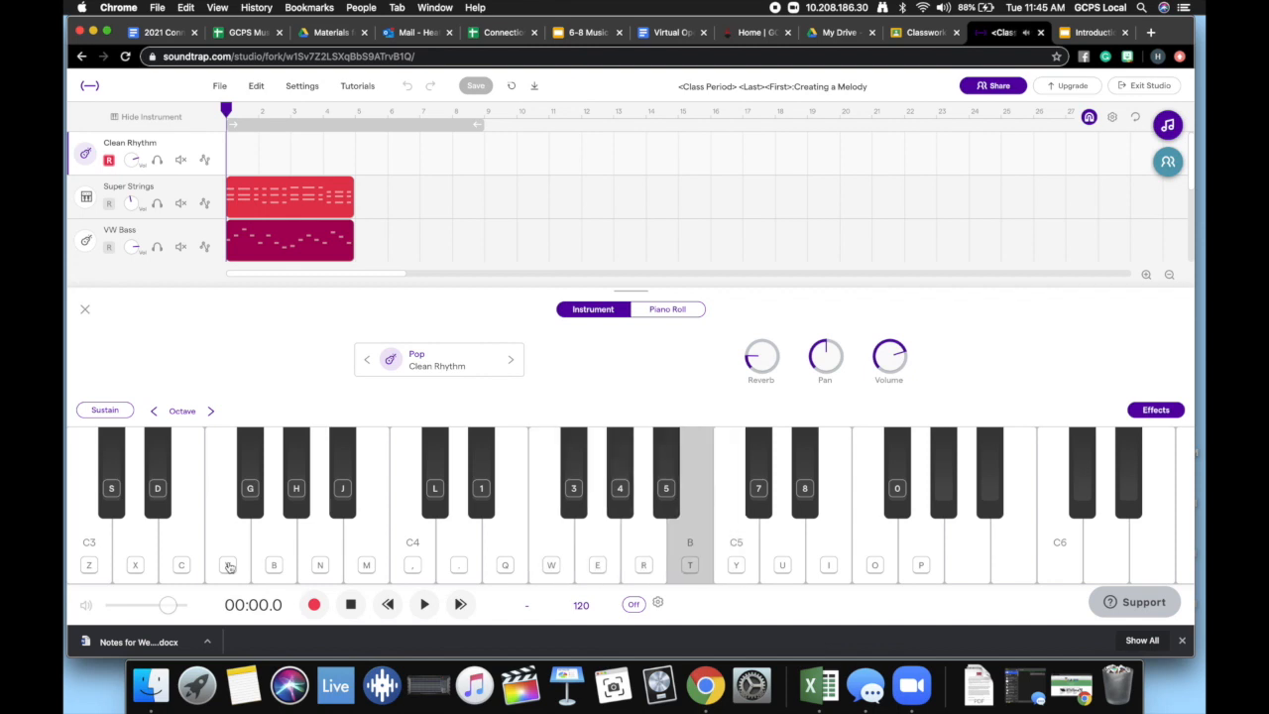
key("r")
key("t")
key("r")
key("e")
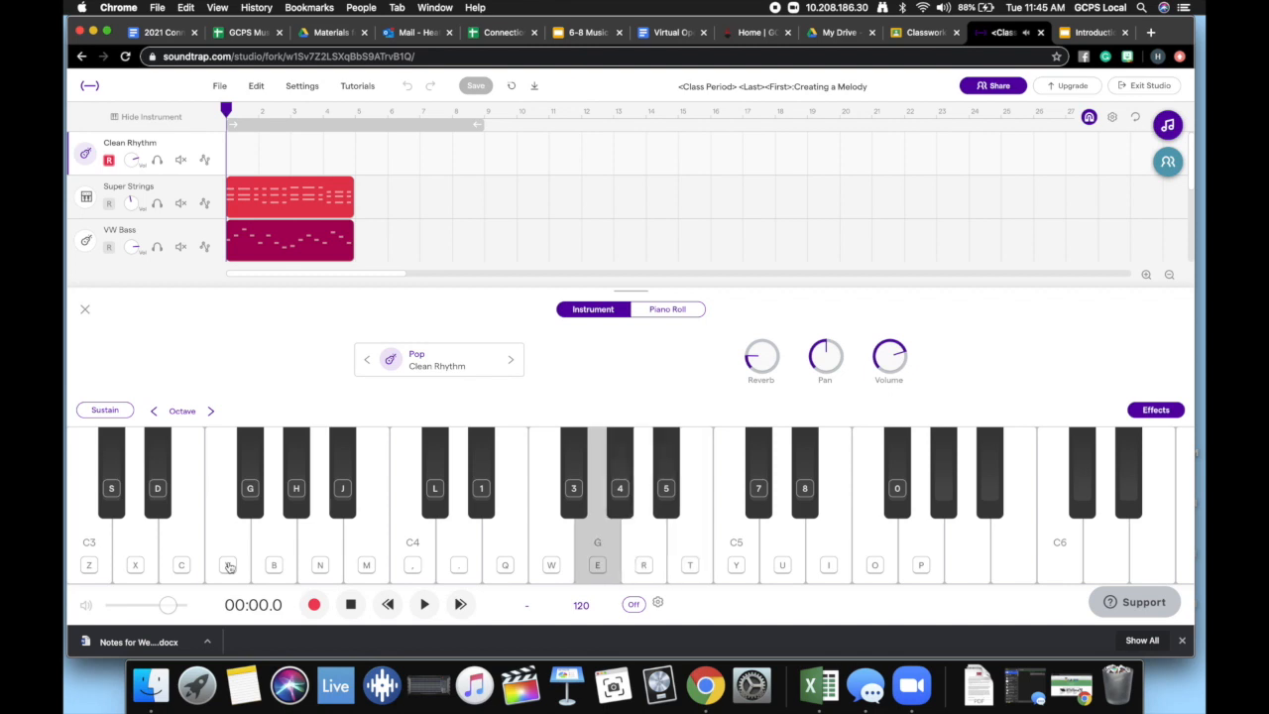
key("r")
key("t")
key("r")
key("e")
key("r")
key("e")
key("w")
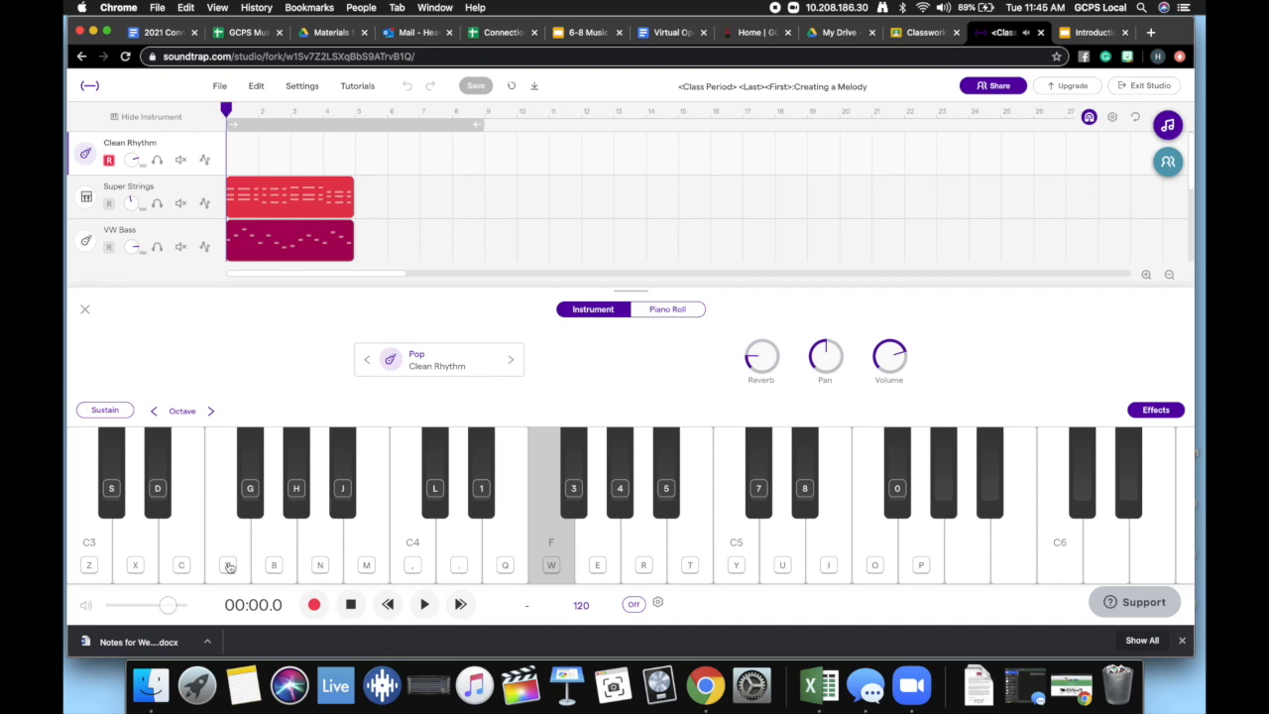
key("r")
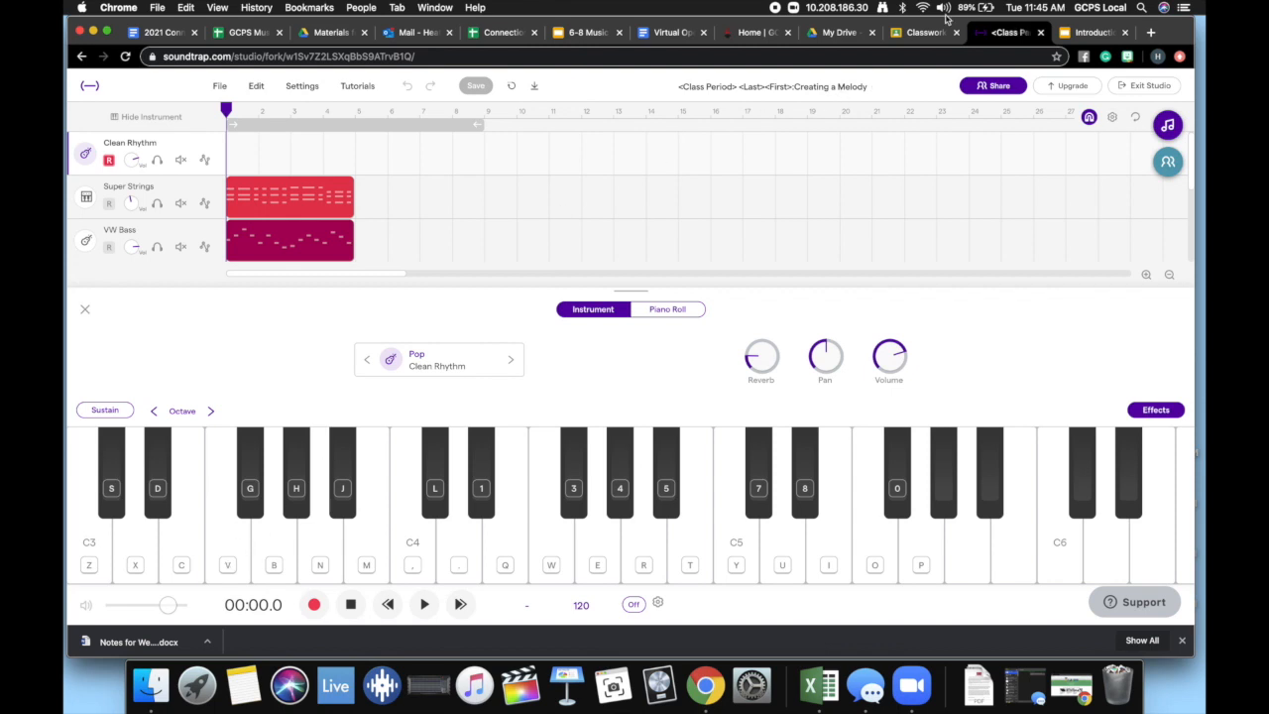
Switch to the Introduction to Creating Melodies presentation and show slide 9 with the computer-keyboard diagram for the note A.
left_click(1090, 33)
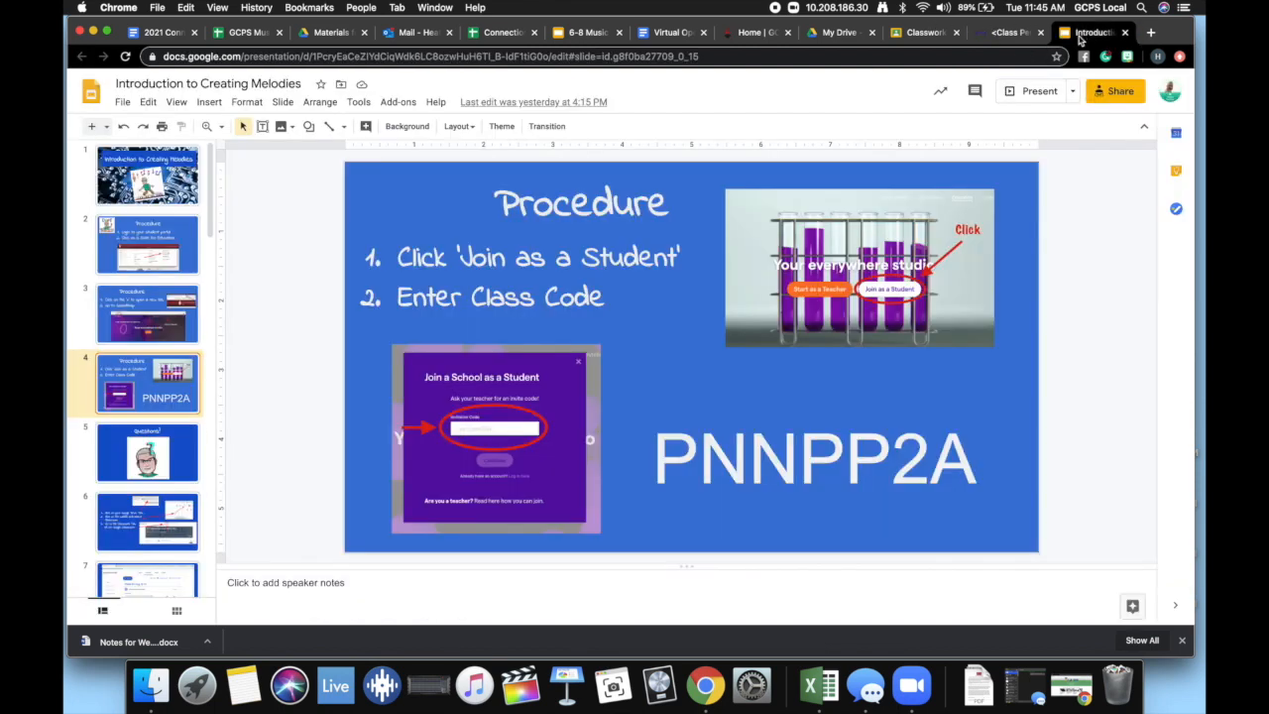
scroll(138, 374, "down", 5)
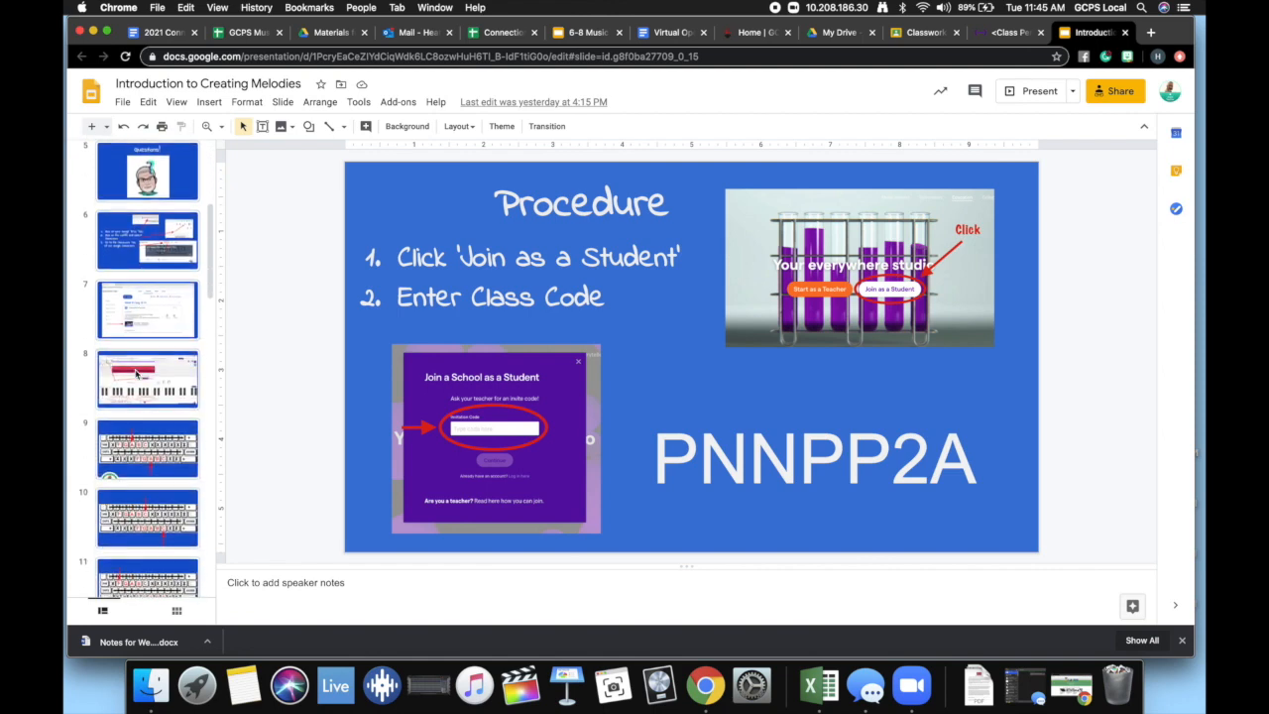
left_click(149, 468)
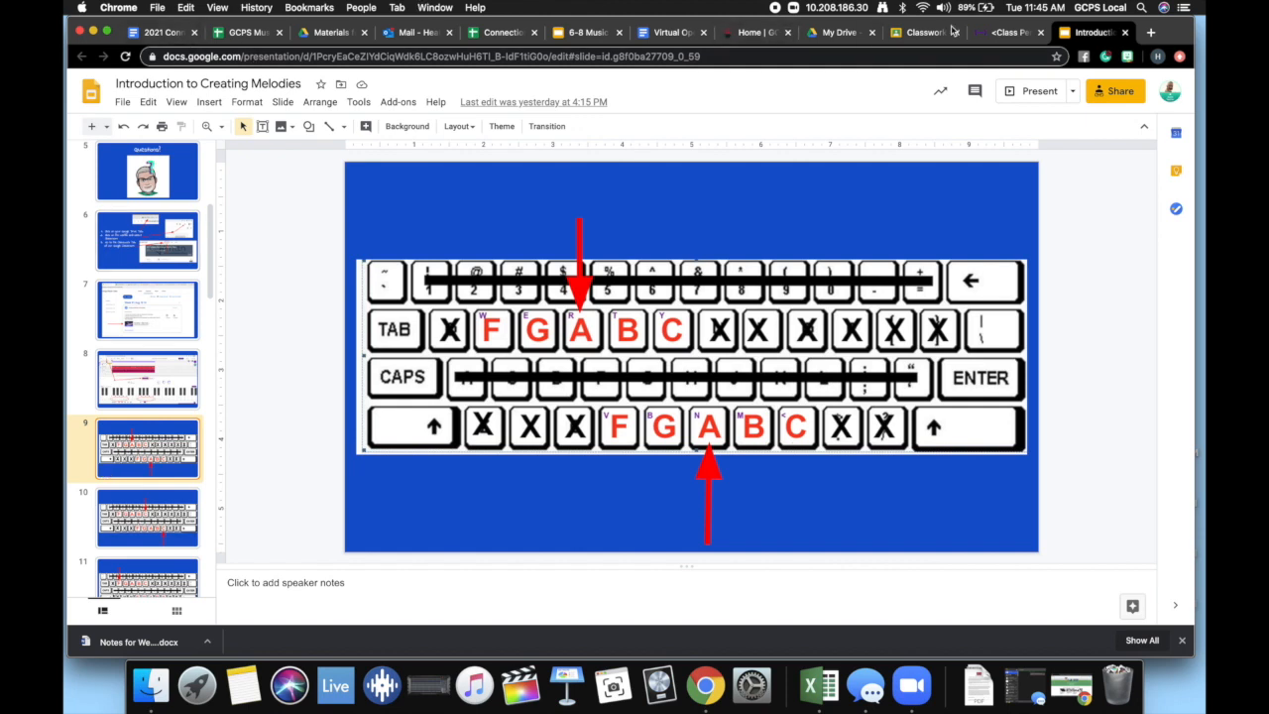
Return to the Soundtrap project, turn on looping, and shorten the loop region to end with the backing clips at bar 5.
left_click(1003, 32)
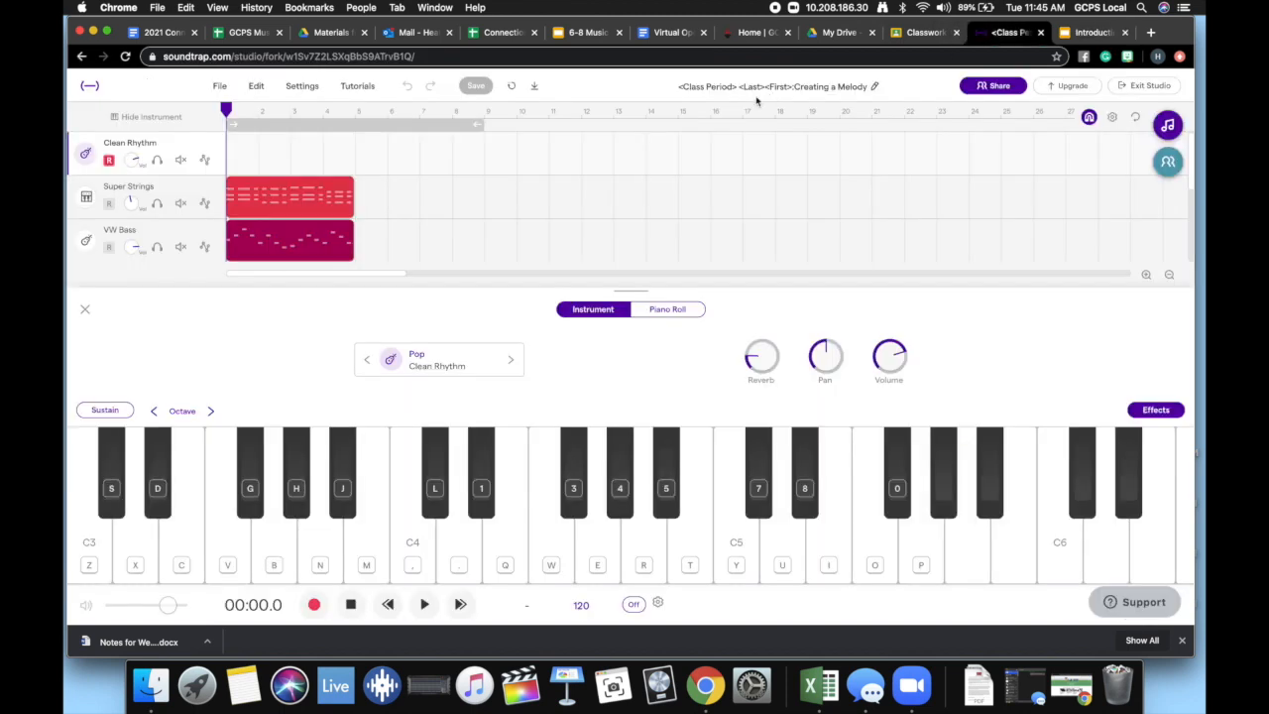
left_click(355, 125)
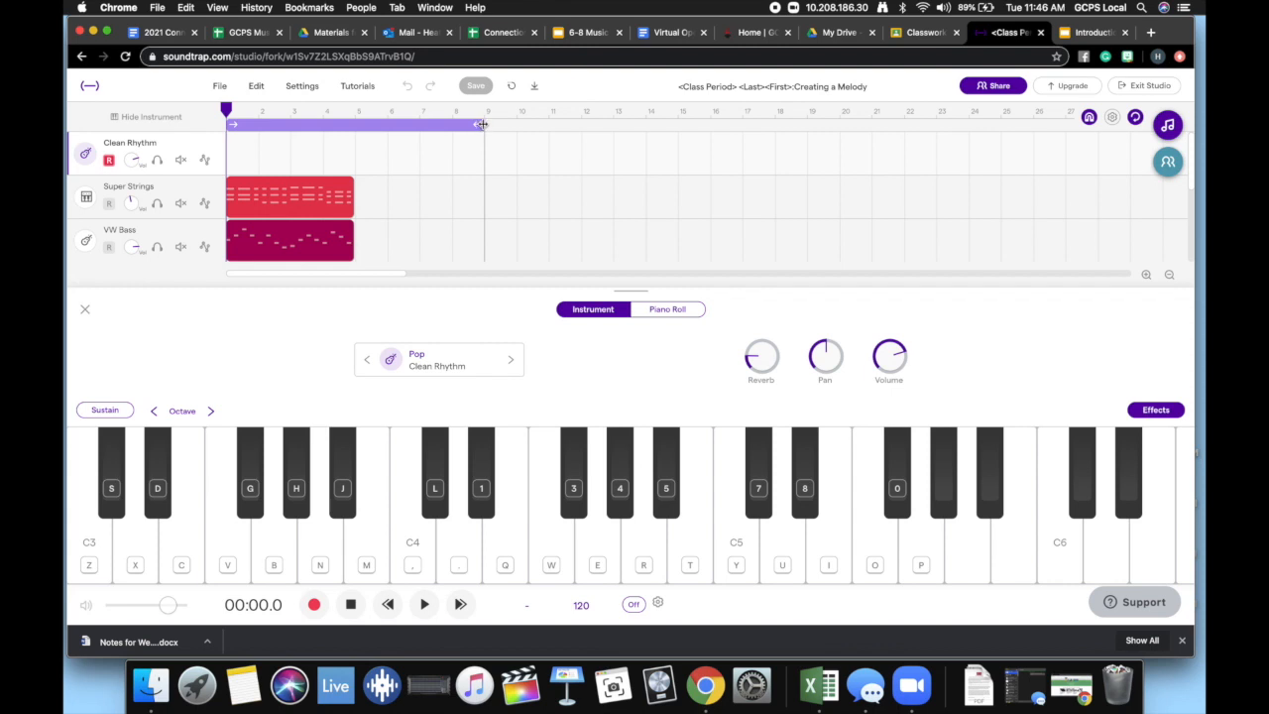
left_click_drag(481, 125, 360, 130)
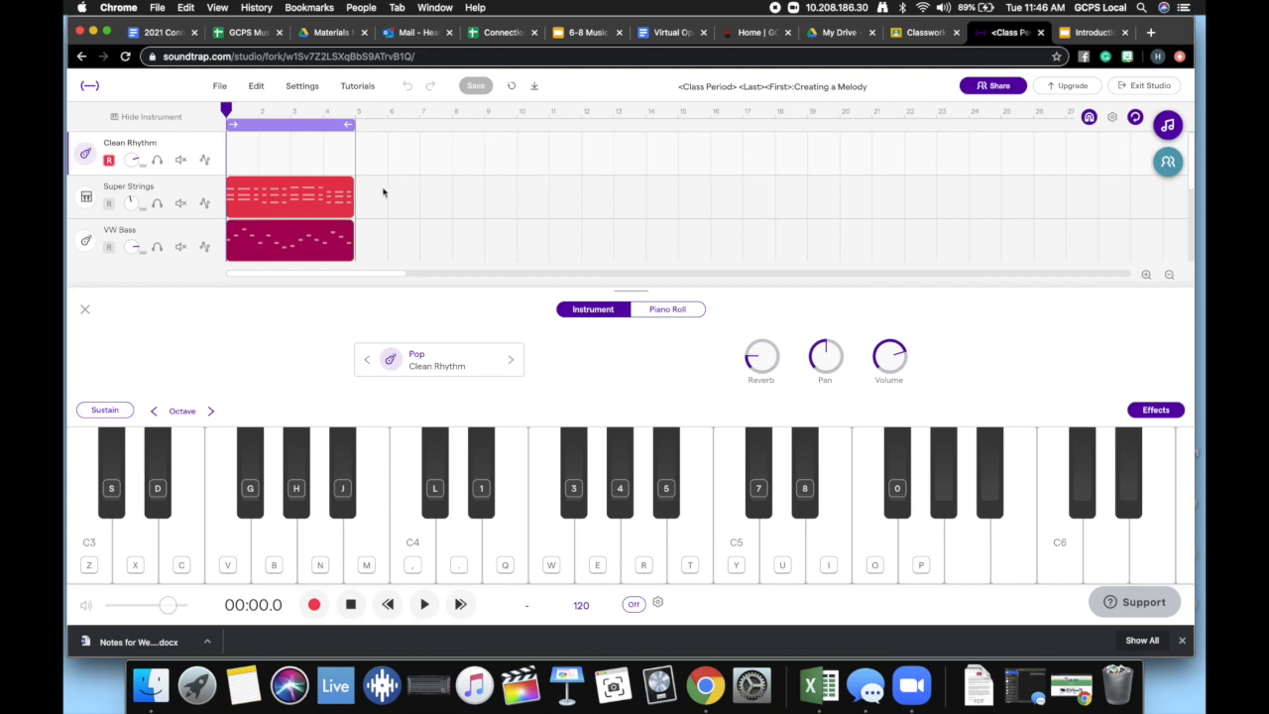
Enlarge the timeline until the four looped measures fill its width and play back the Super Strings and VW Bass loop.
left_click(1146, 276)
left_click(1146, 276)
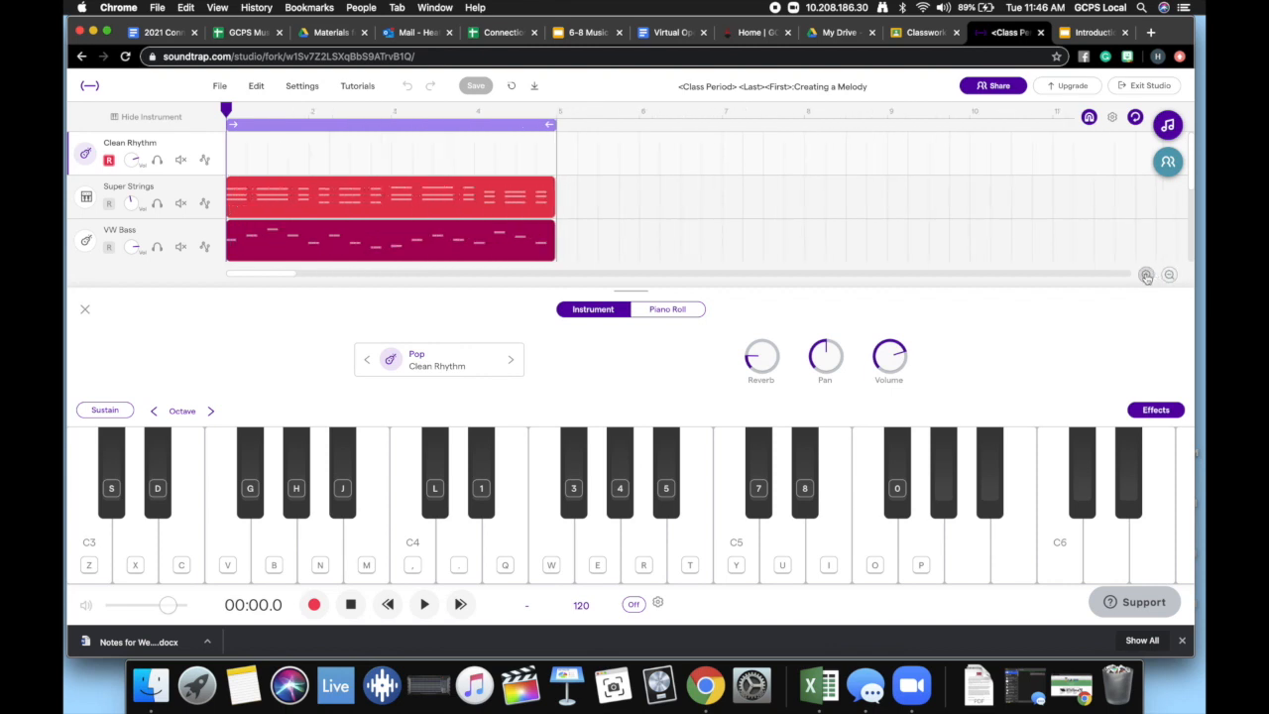
left_click(1146, 275)
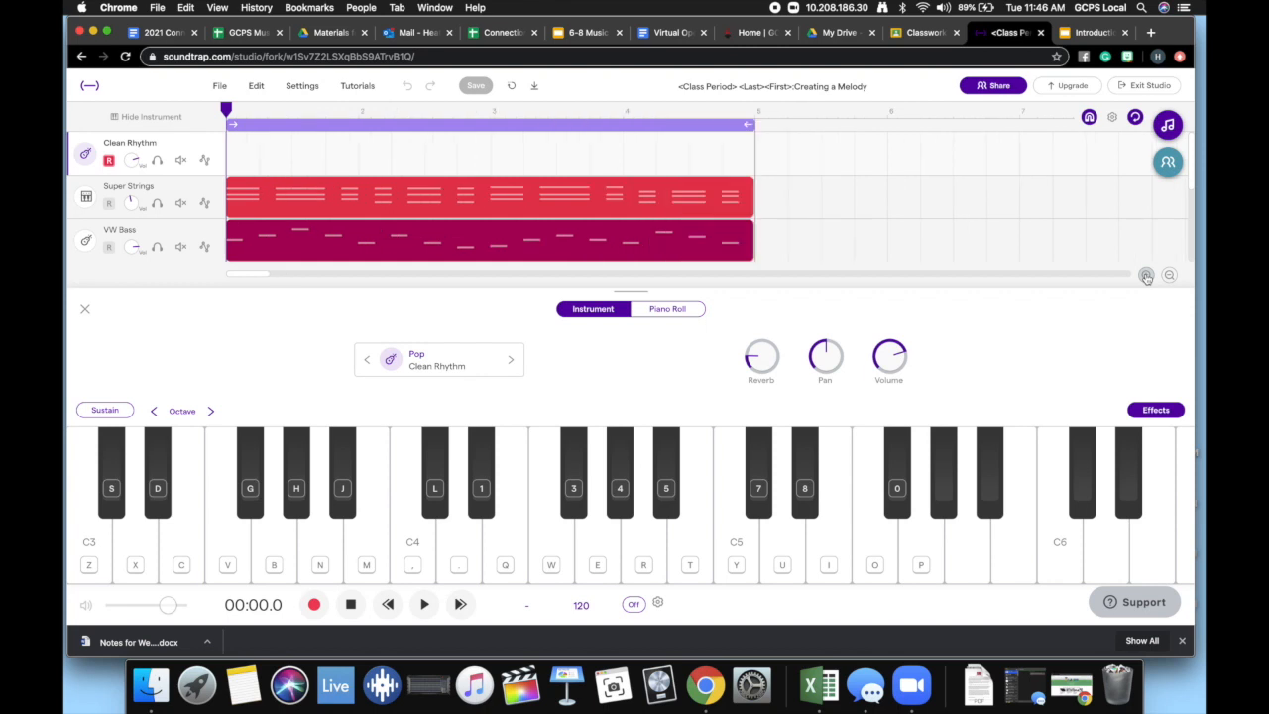
left_click(1146, 276)
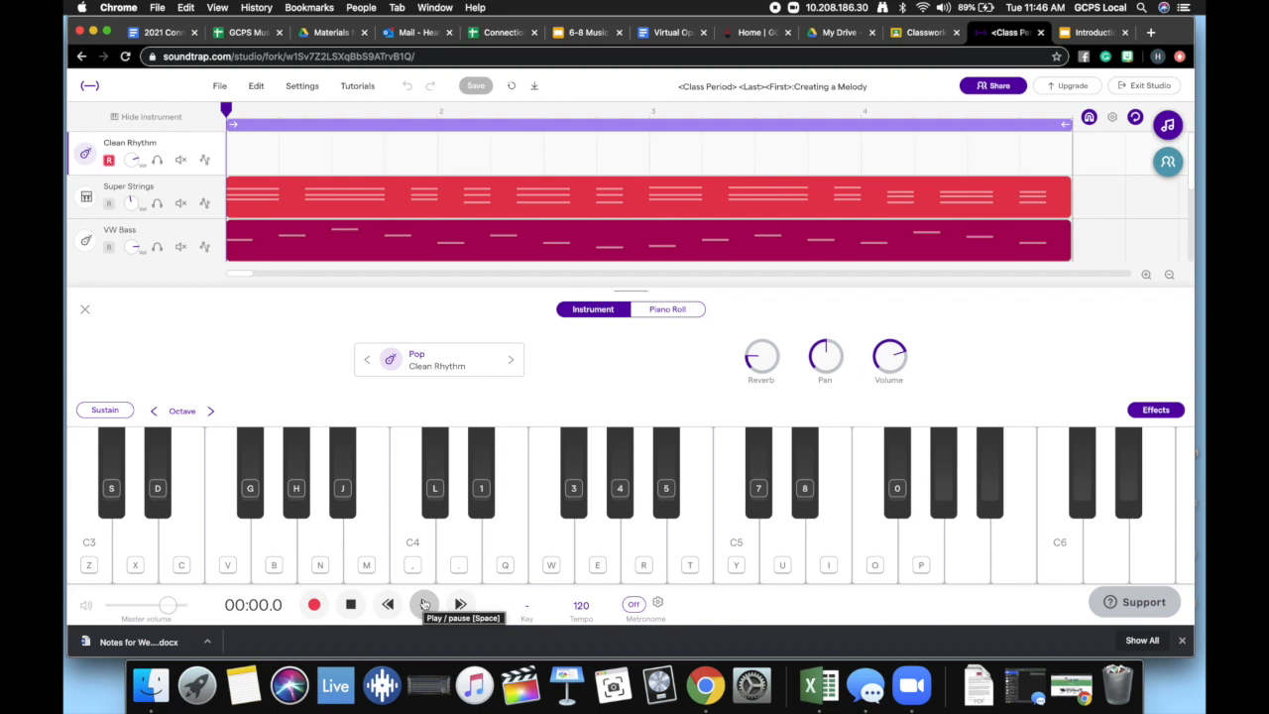
left_click(424, 604)
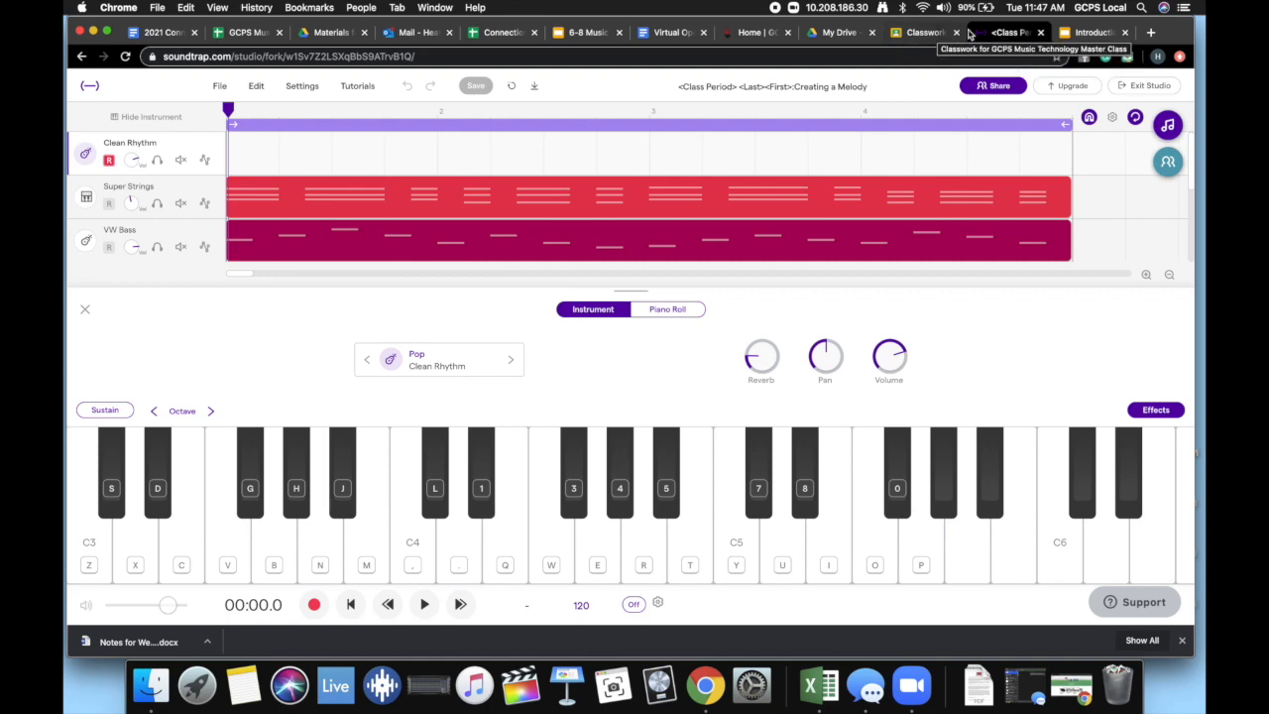
Switch to the Introduction to Creating Melodies presentation and show slide 16 with the numbered order of the notes A, C, F and G.
left_click(1088, 32)
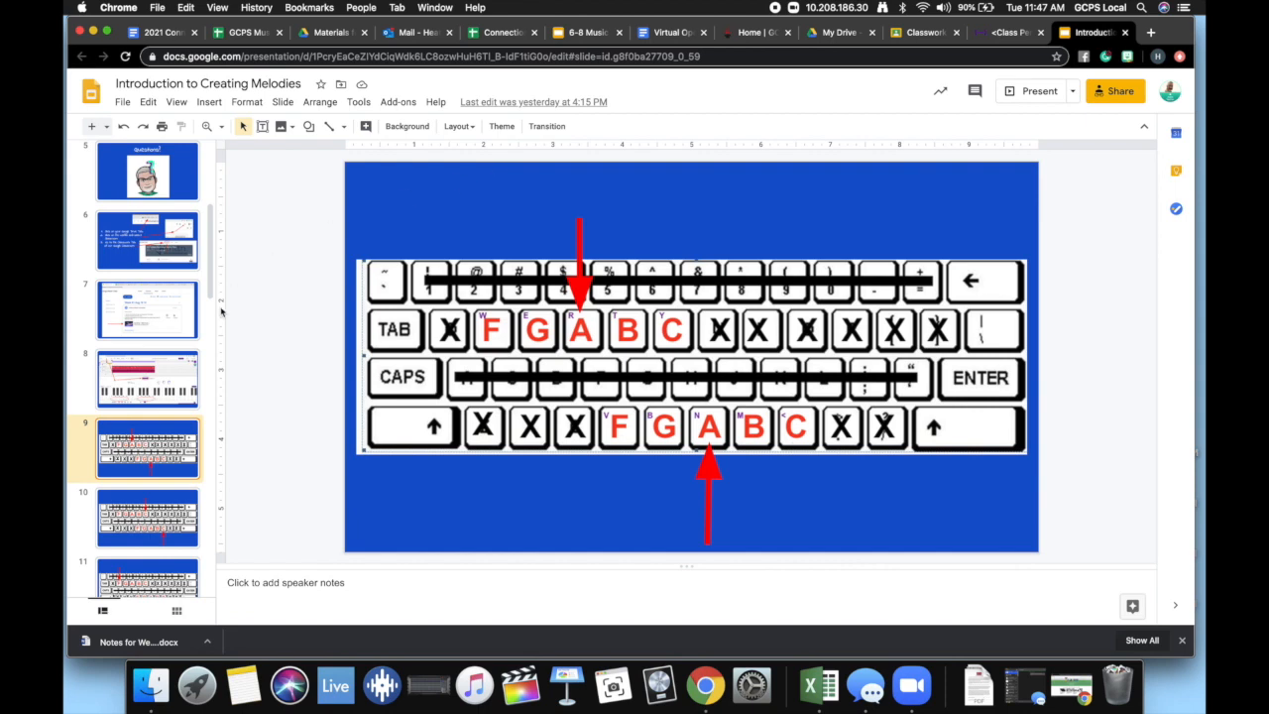
scroll(156, 380, "down", 1)
scroll(157, 379, "down", 8)
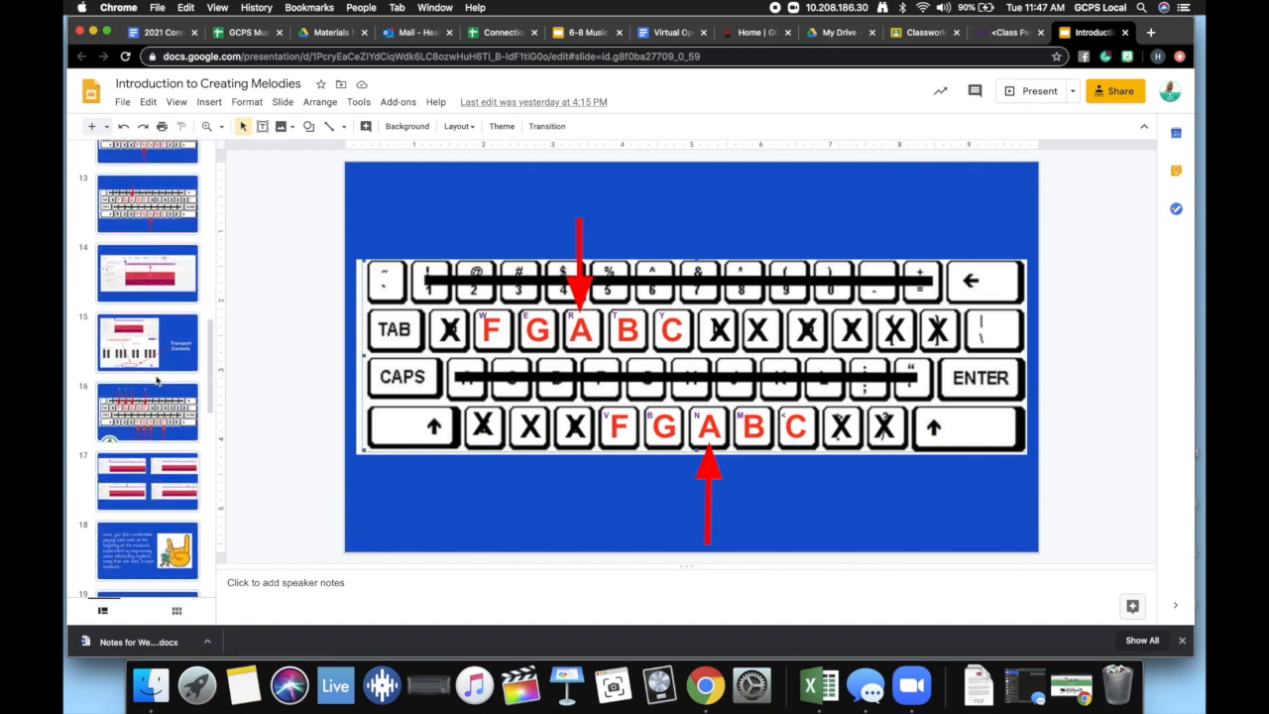
left_click(155, 400)
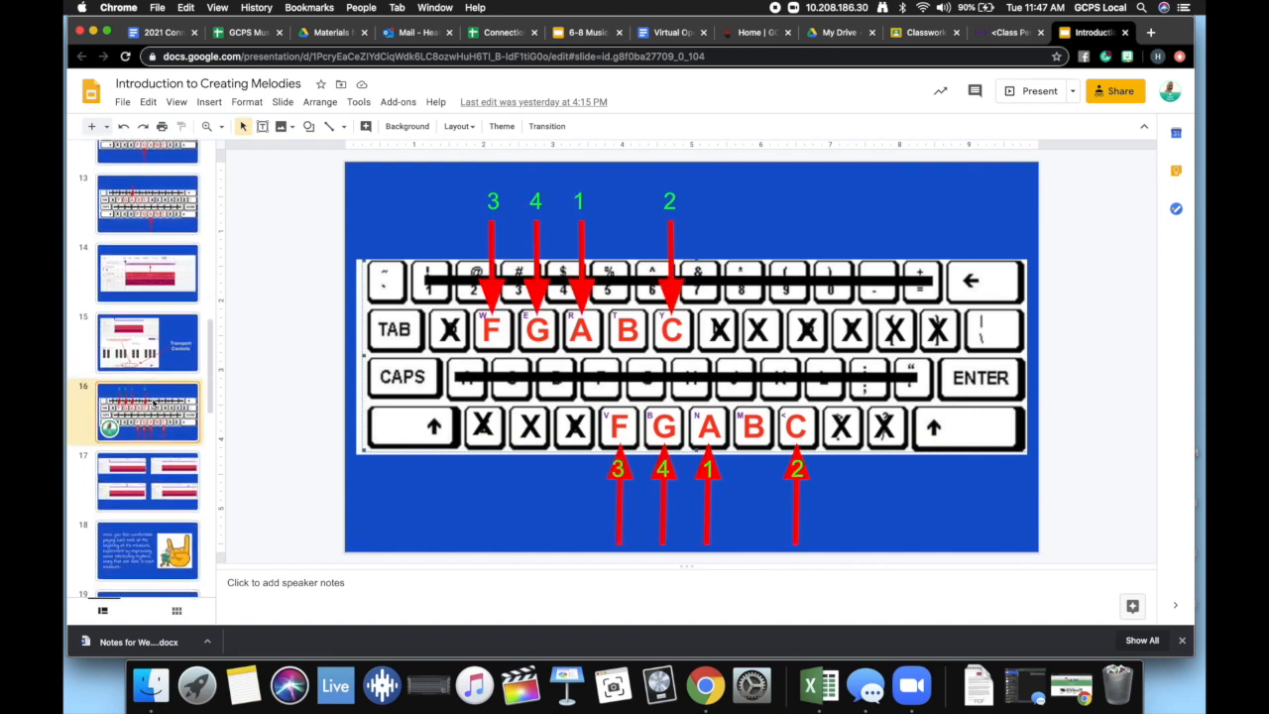
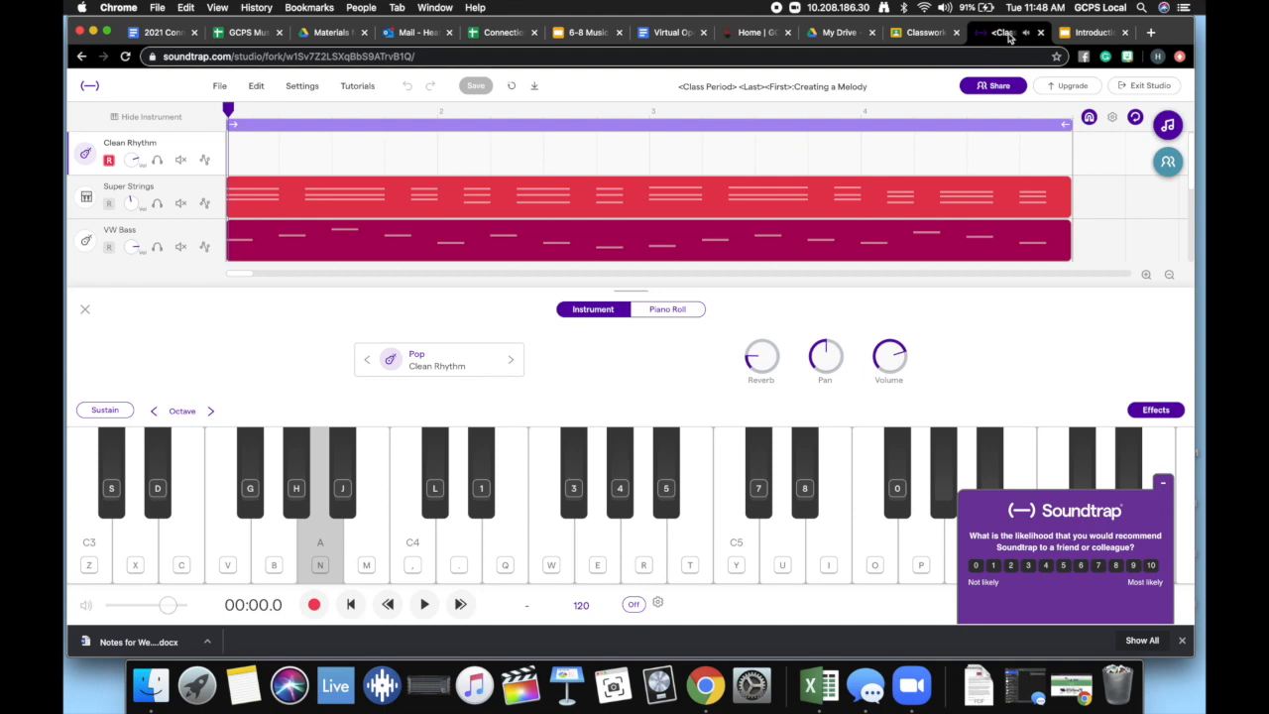
Return to Soundtrap and play the sequence A3, C4, F3, G3 twice on the Clean Rhythm keyboard with playback stopped.
key("comma")
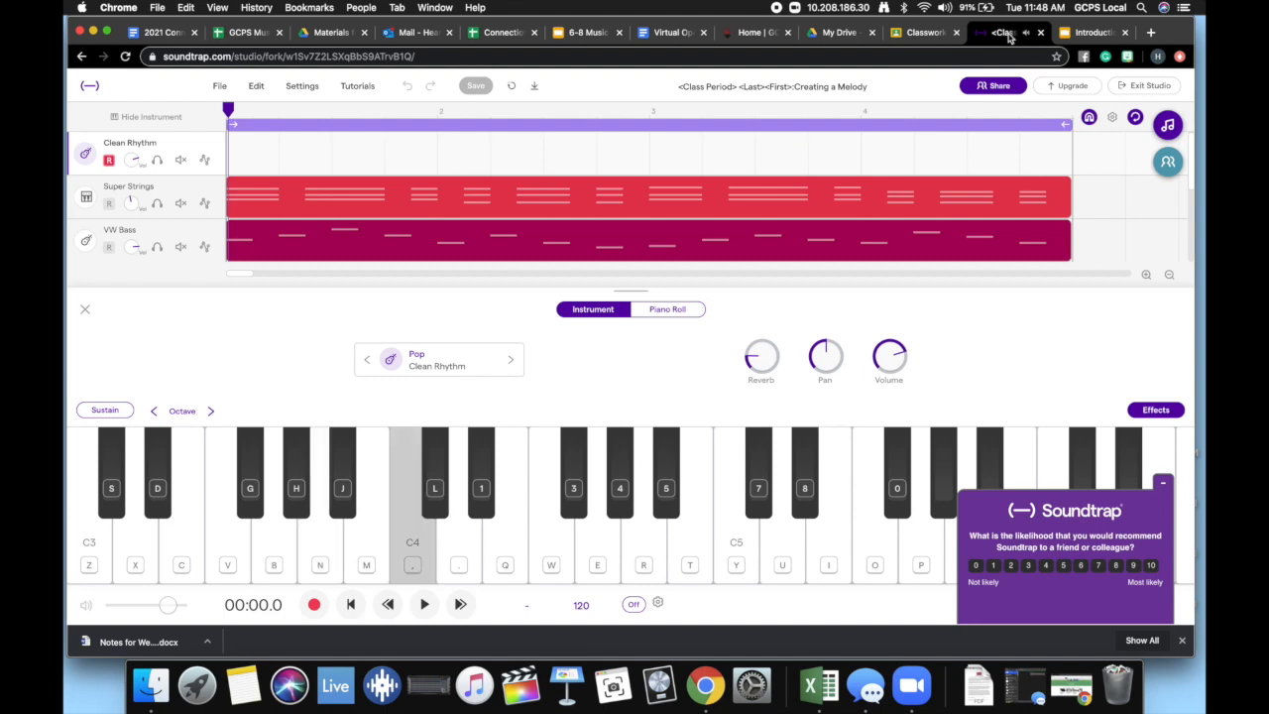
key("v")
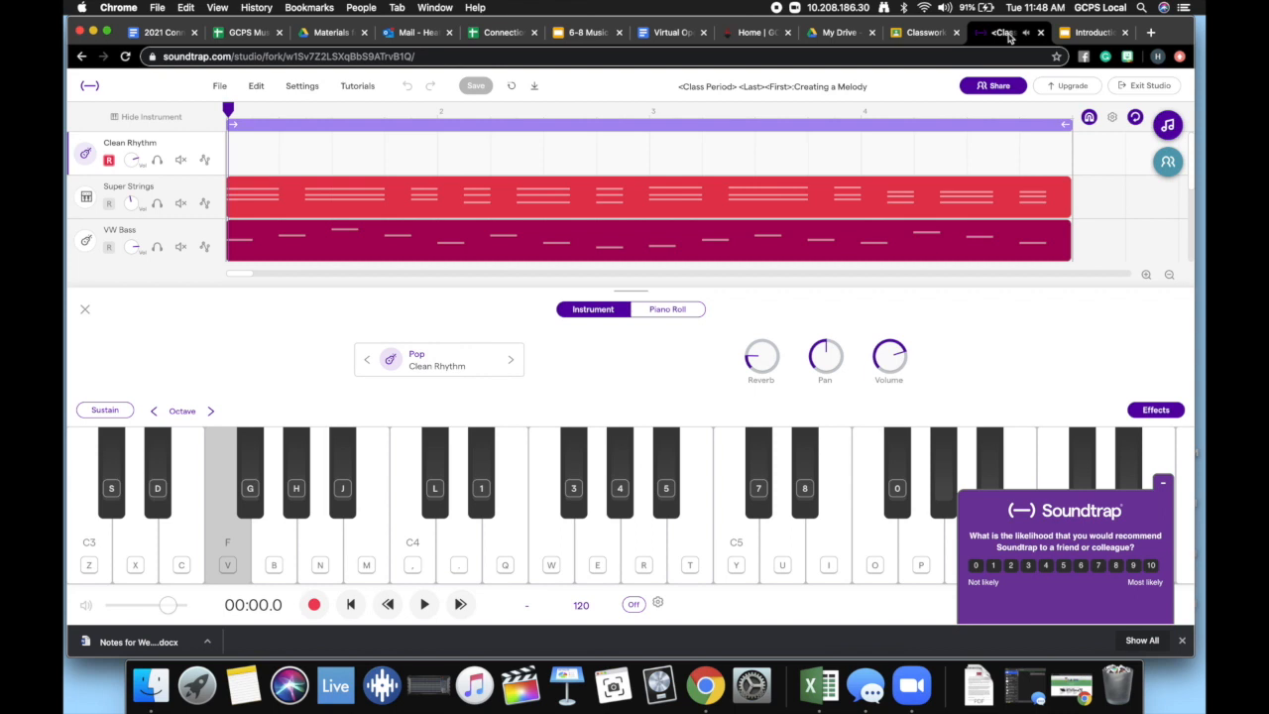
key("b")
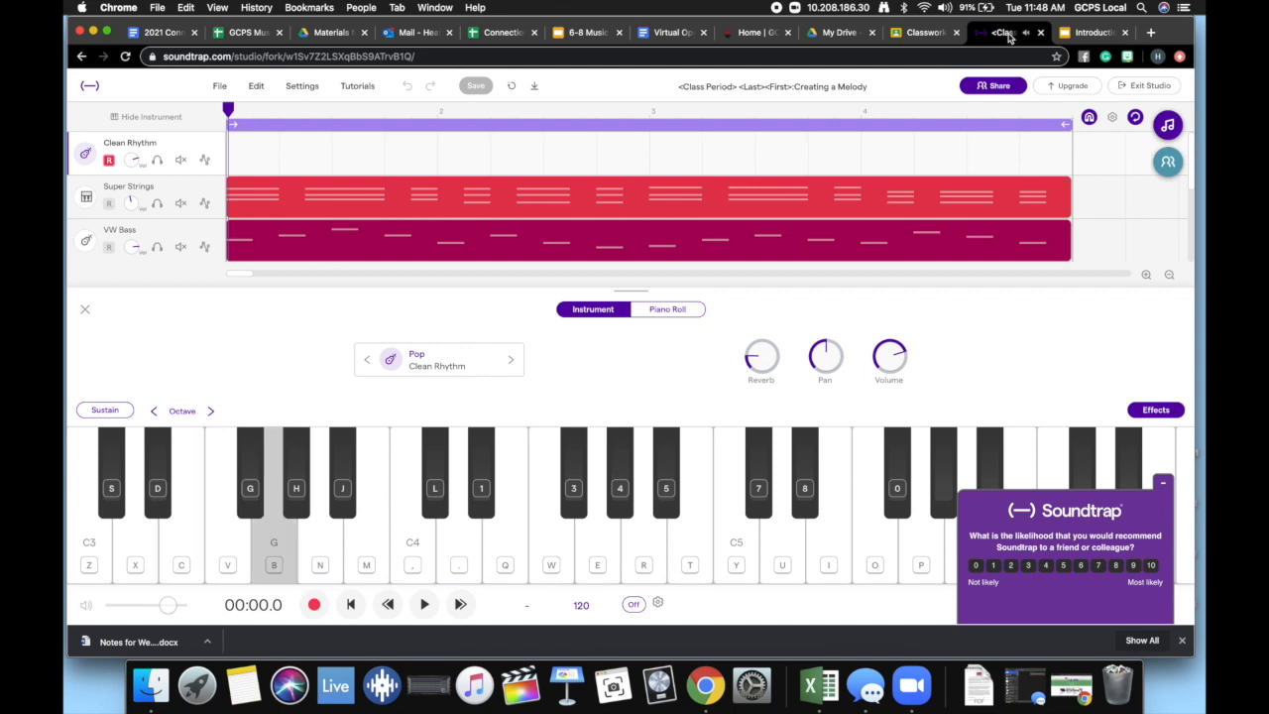
key("n")
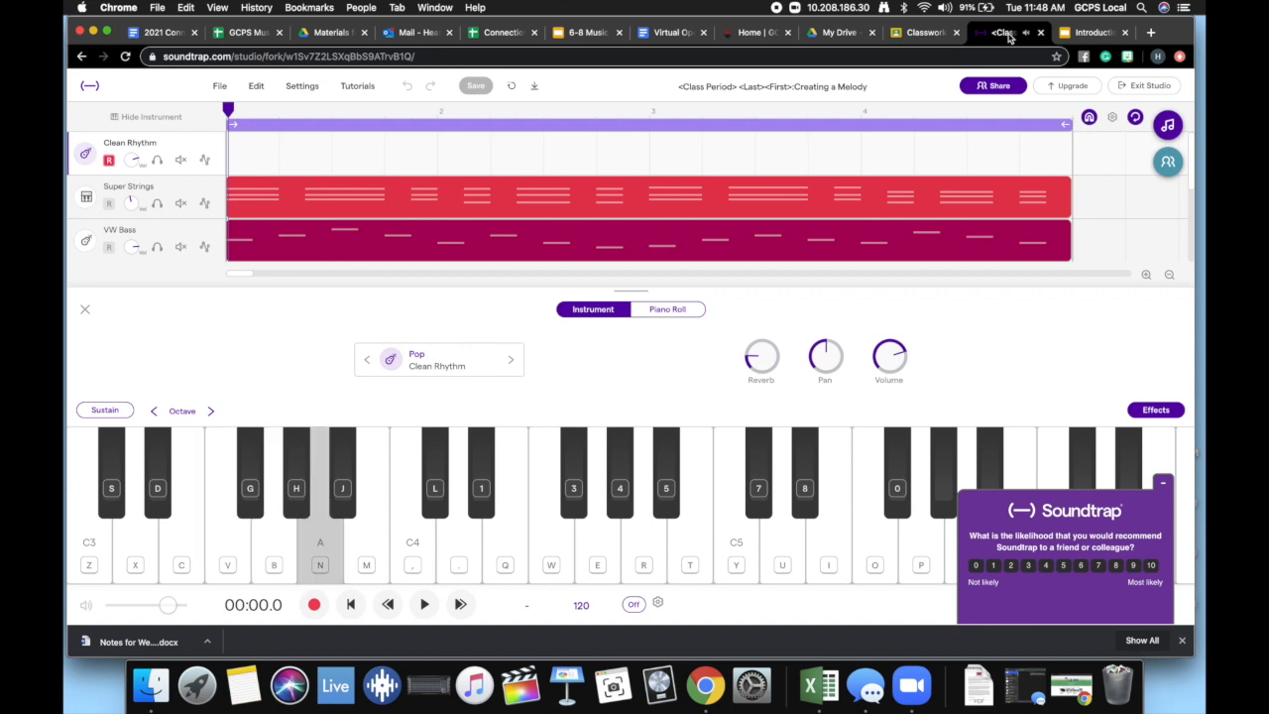
key("comma")
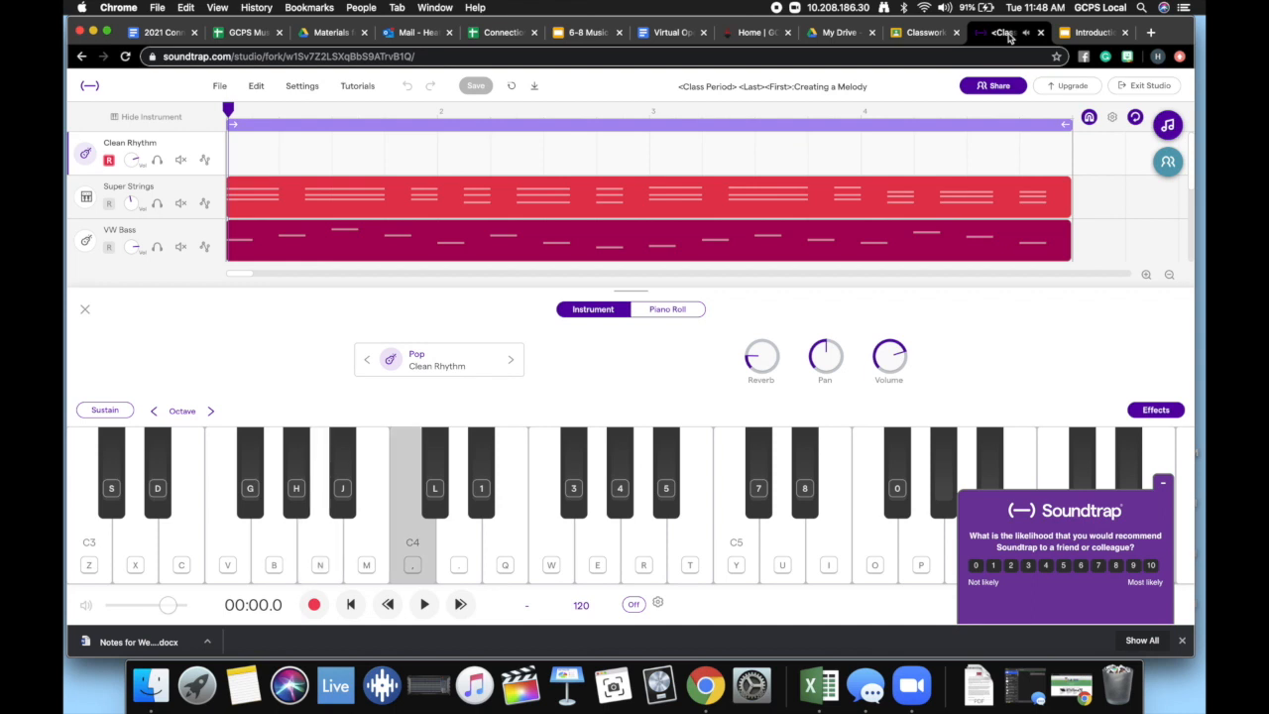
key("v")
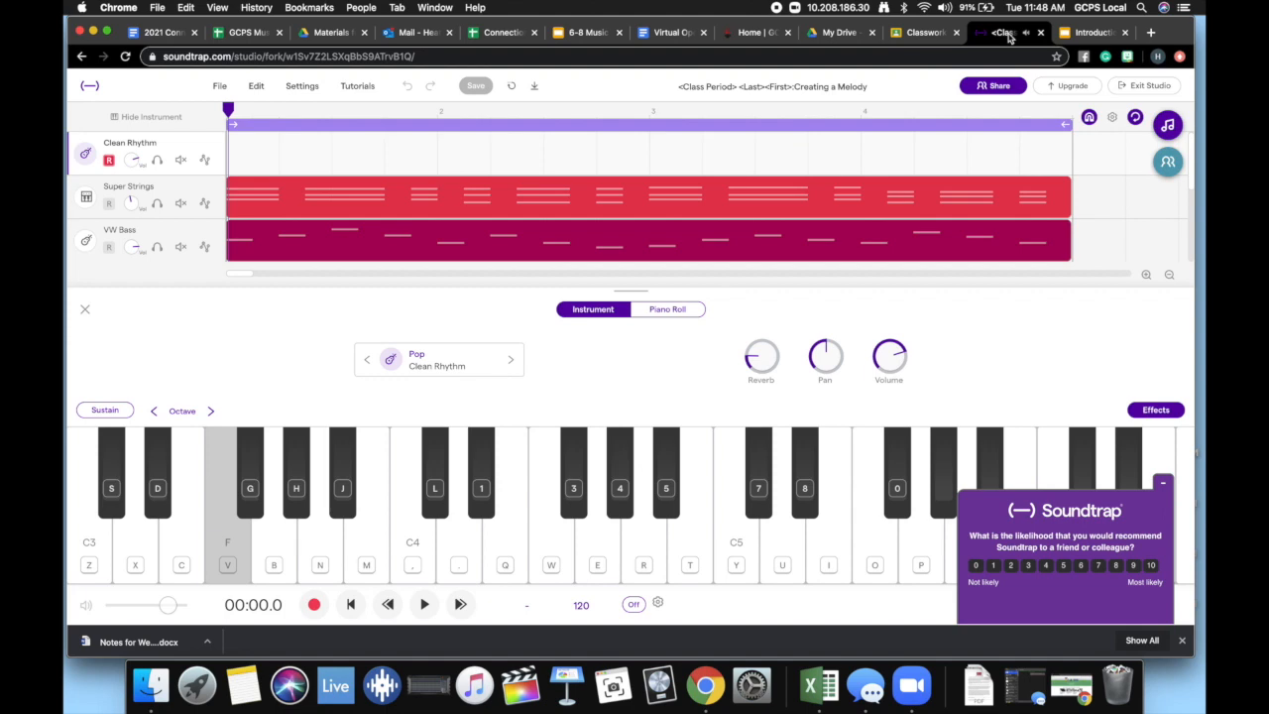
key("b")
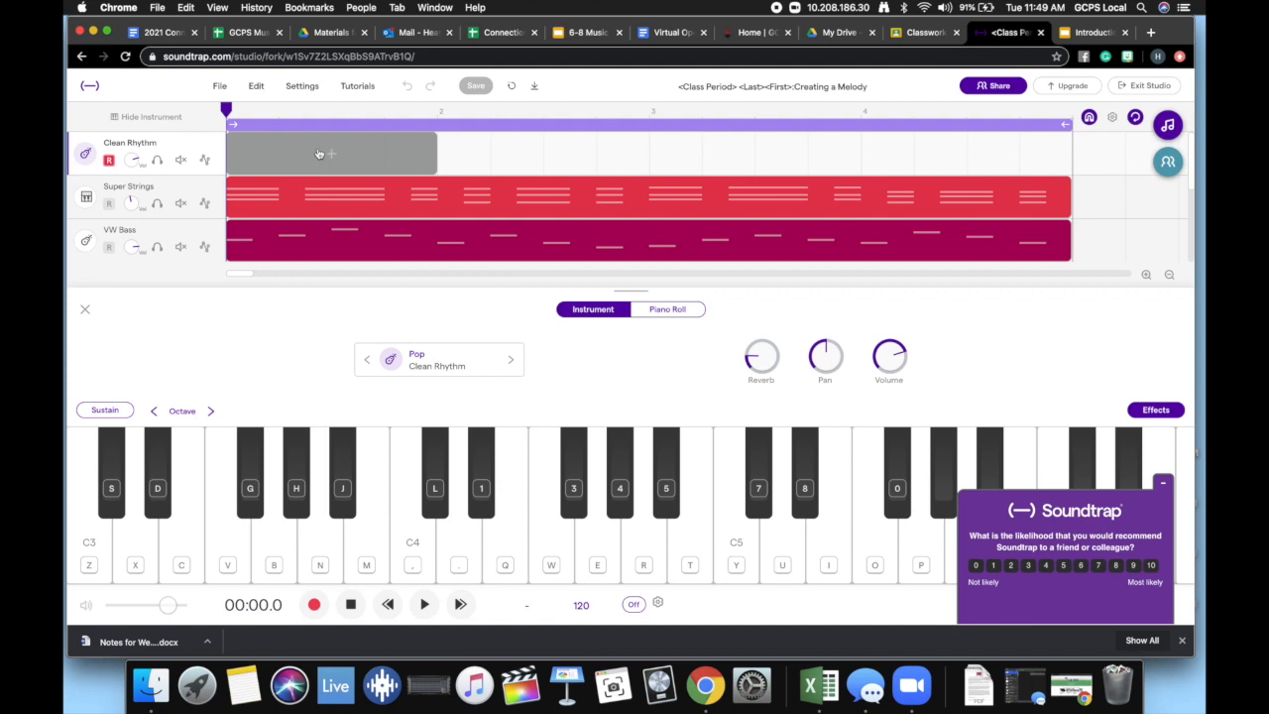
Play A3, C4, F3 and G3 once more, assigning one note to each of the four measures on the Clean Rhythm track.
key("n")
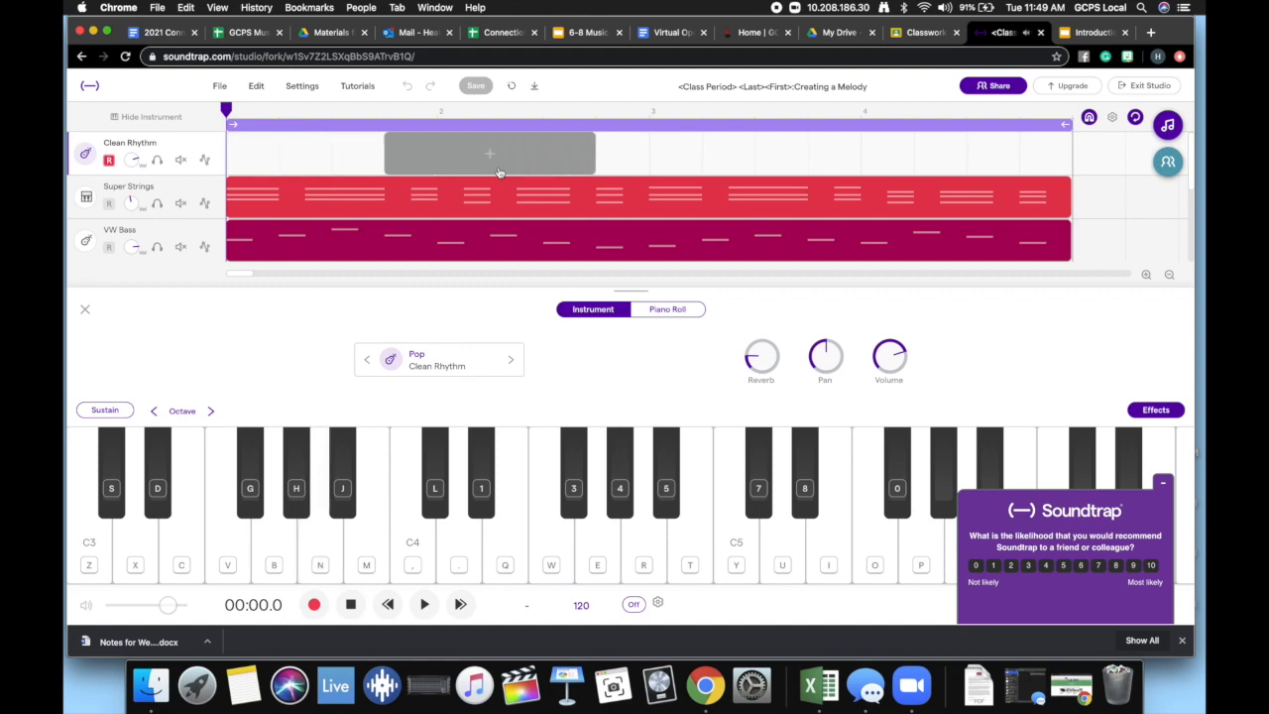
key("comma")
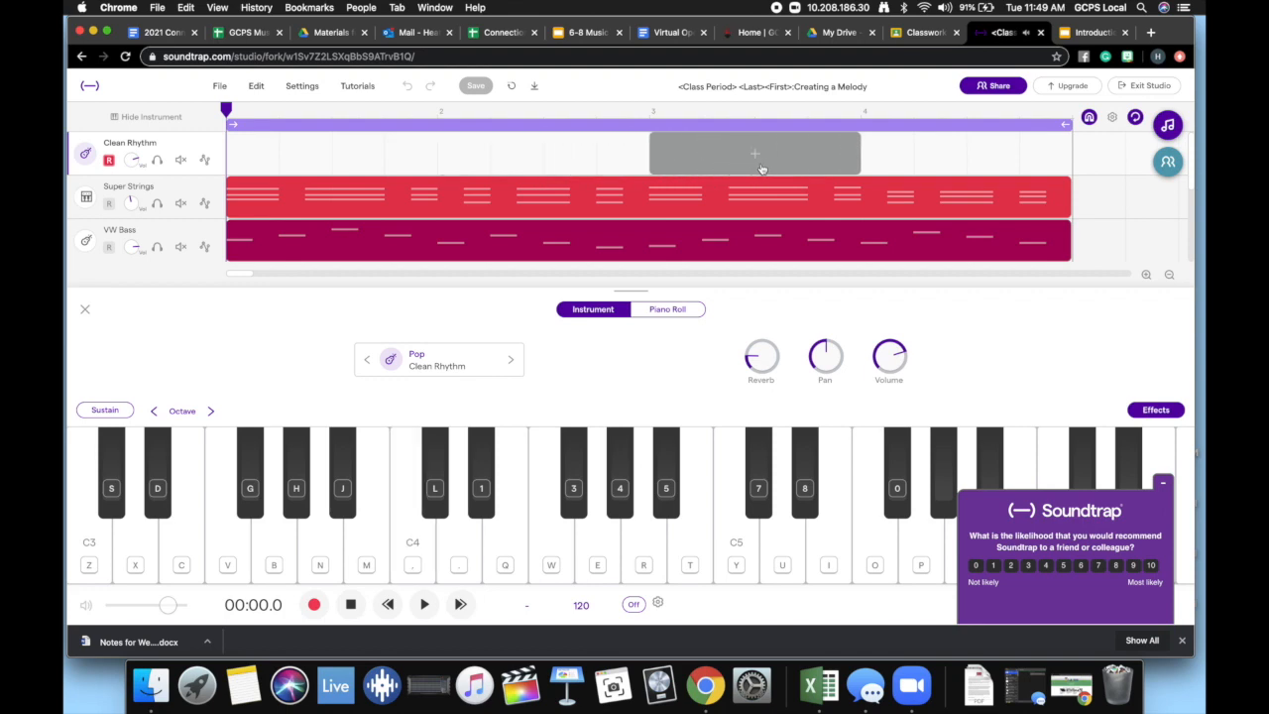
key("v")
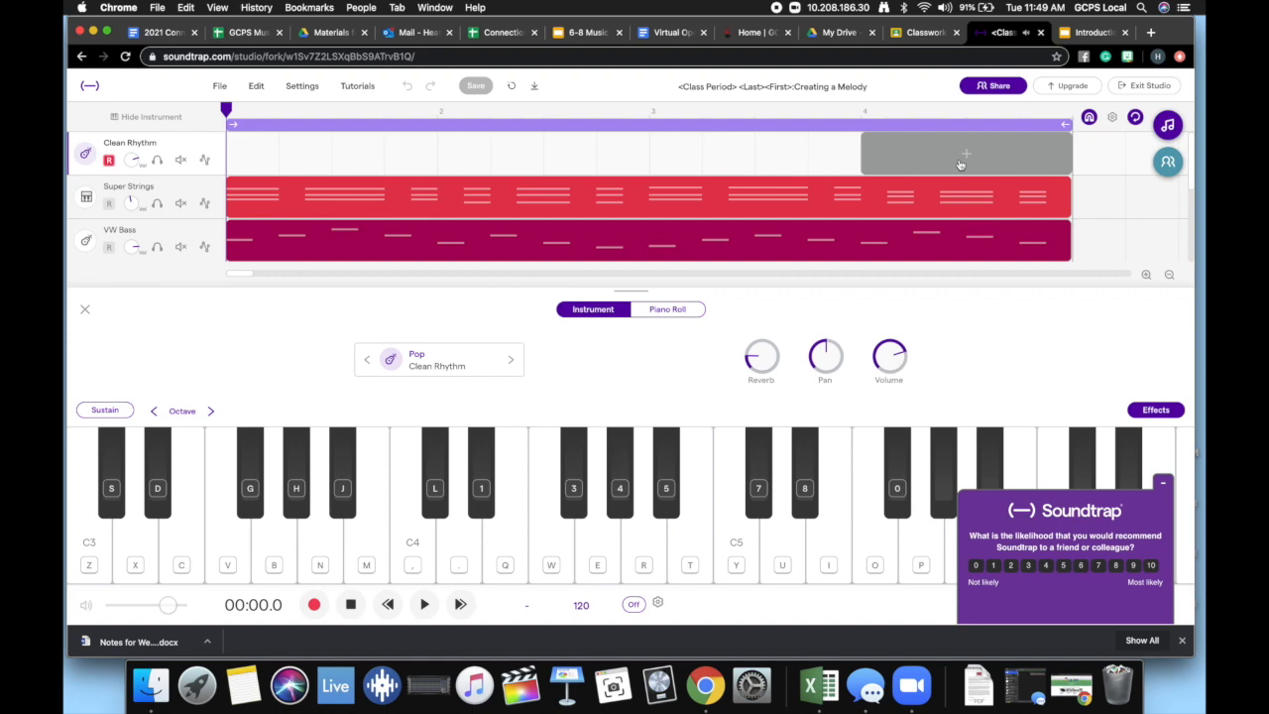
key("b")
Play the looped backing tracks while sounding A3, C4, F3 and G3 on the Clean Rhythm keyboard, one note per measure, for two passes.
key("space")
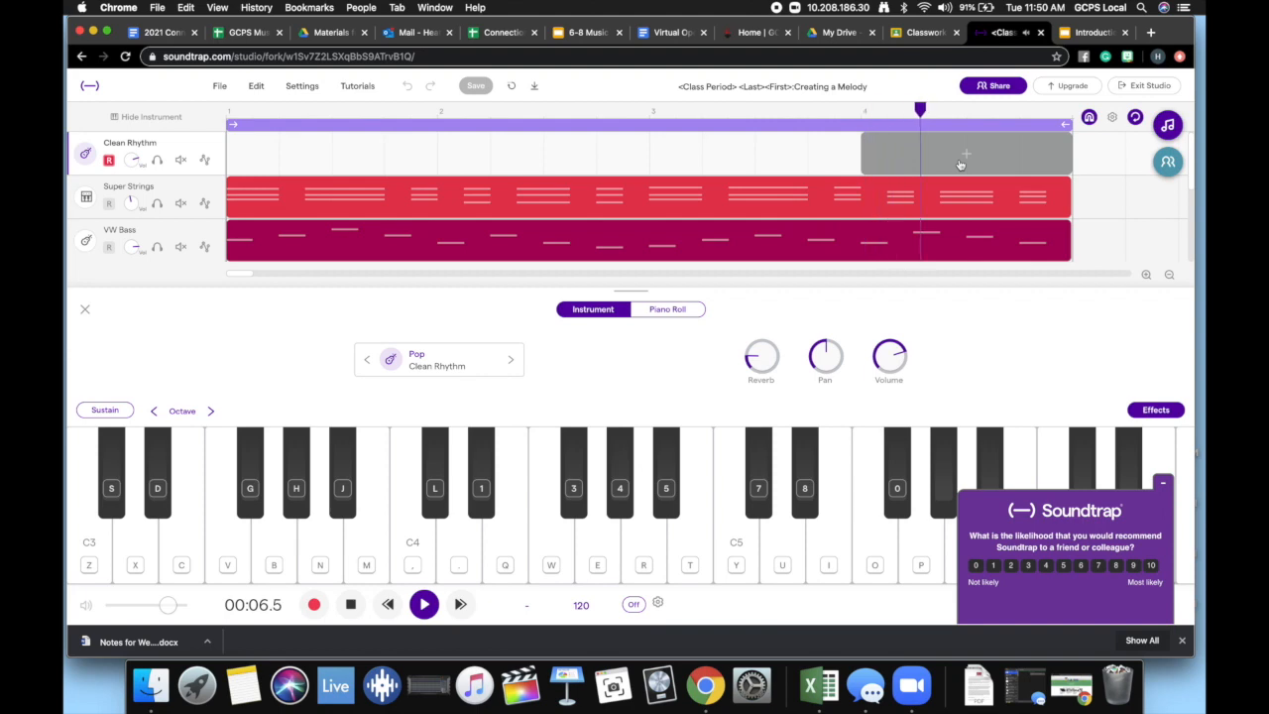
key("n")
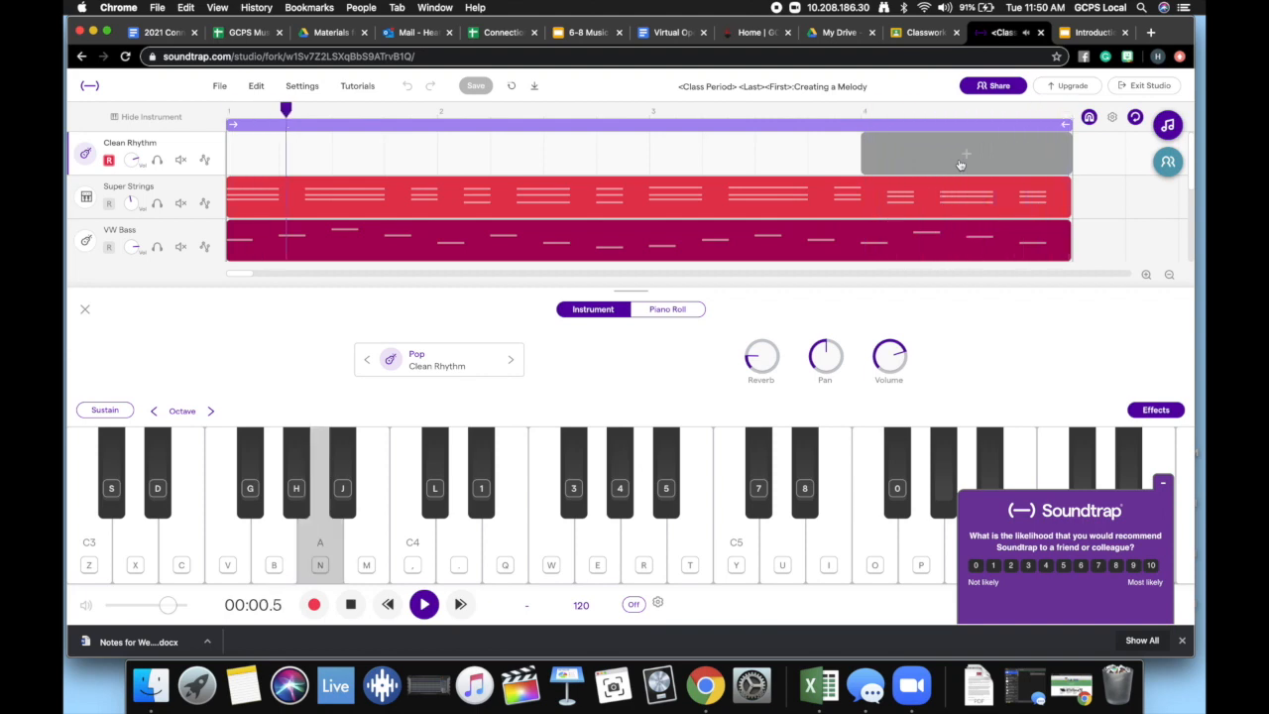
key("comma")
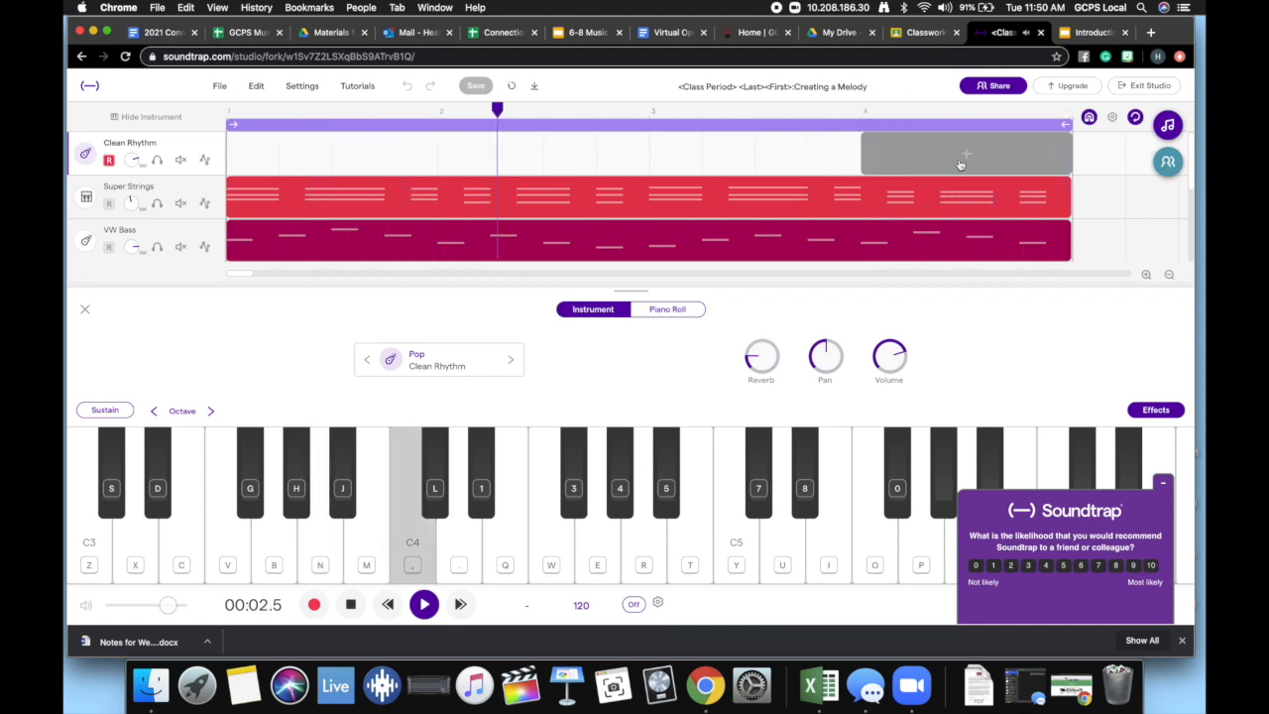
key("v")
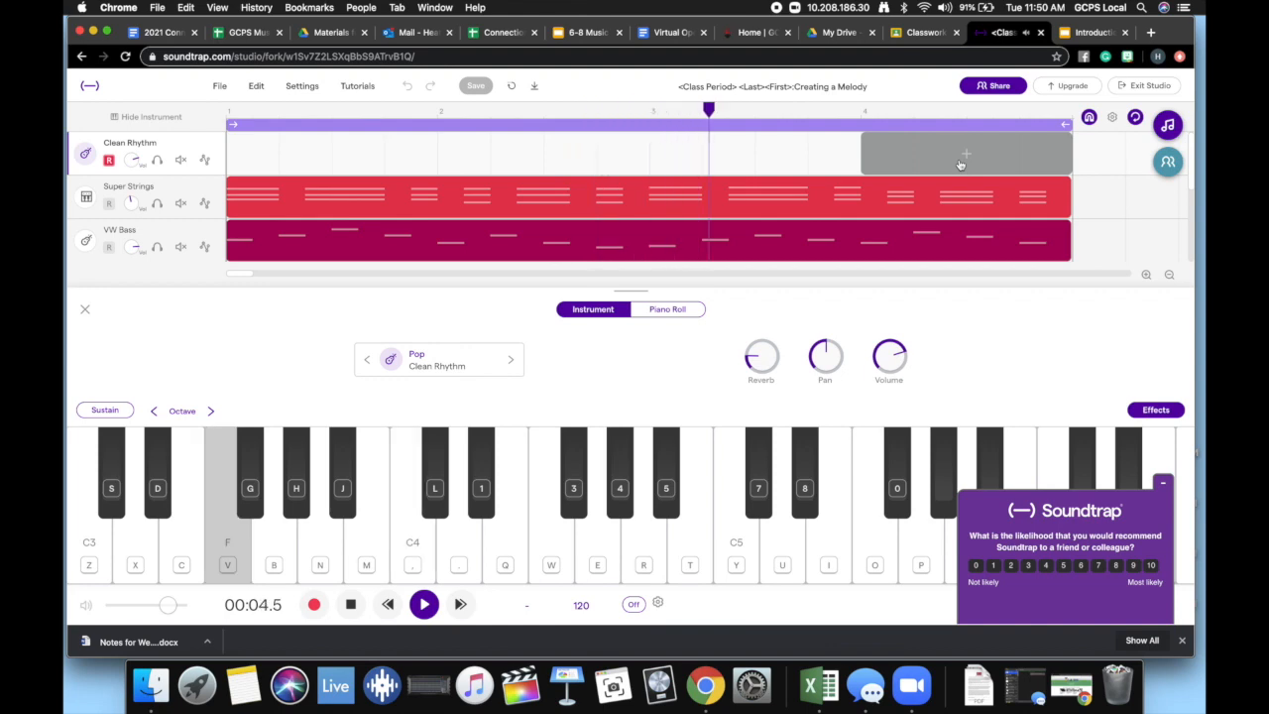
key("b")
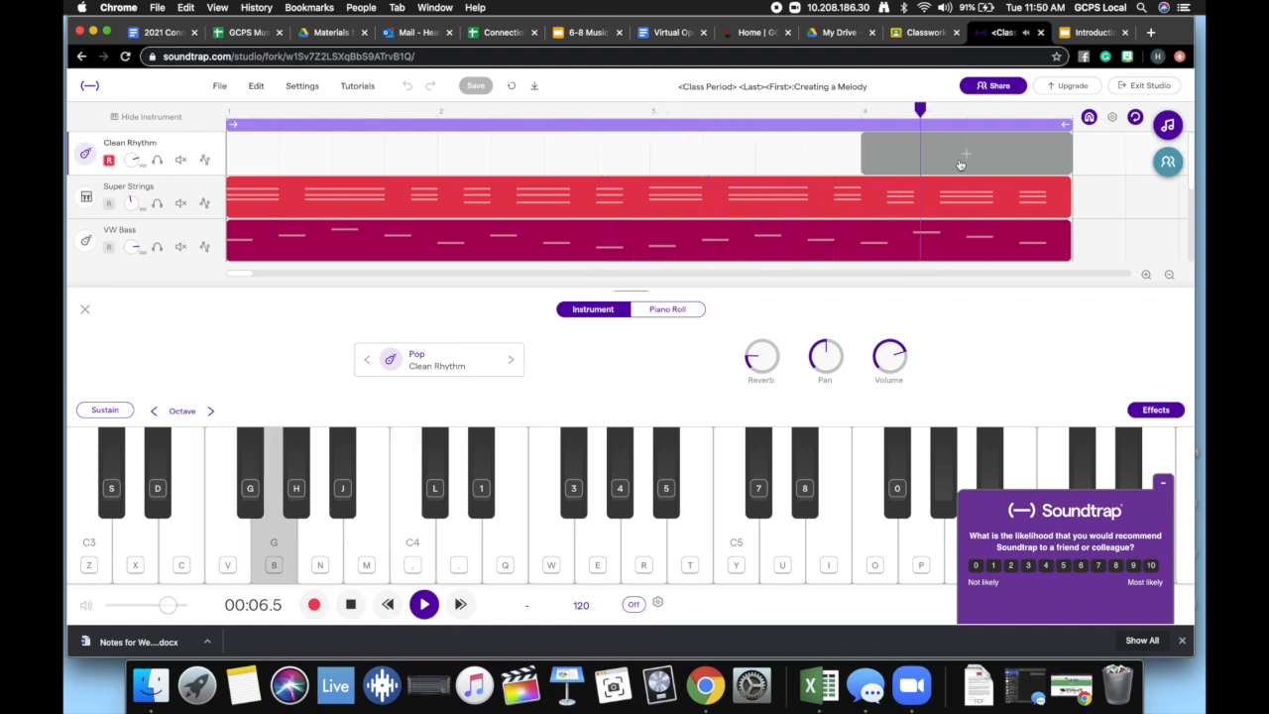
key("n")
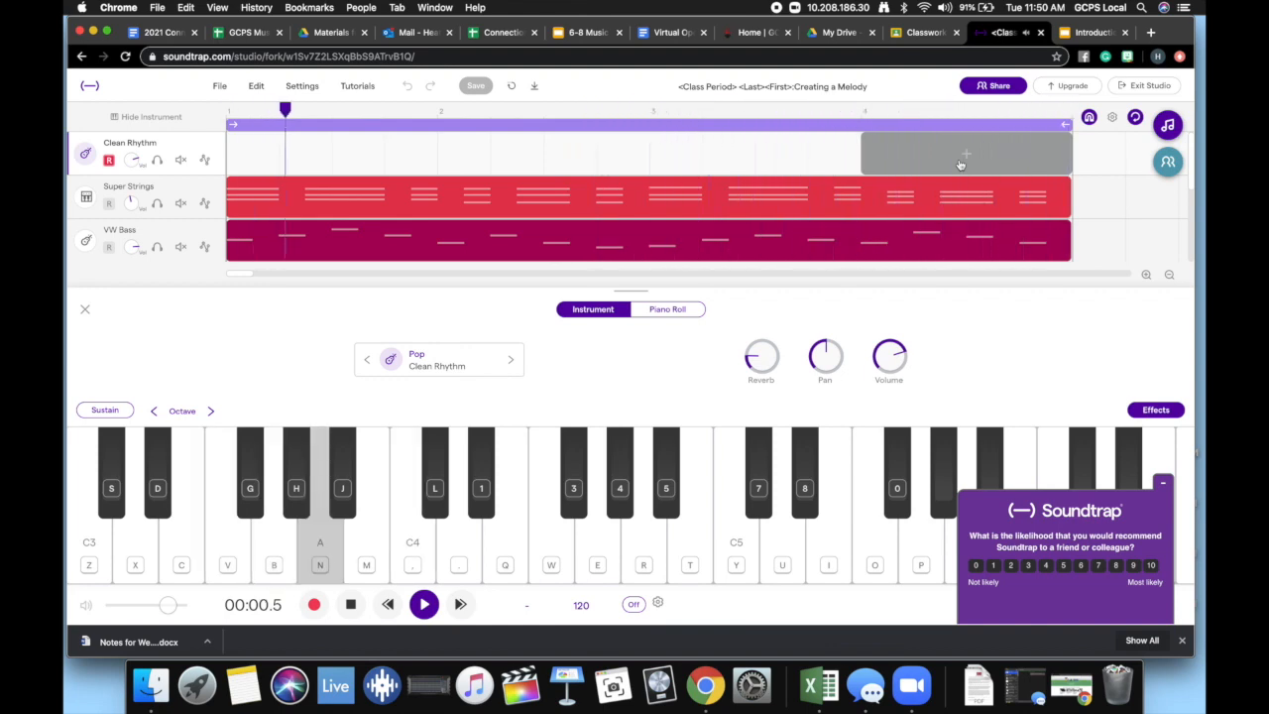
key("comma")
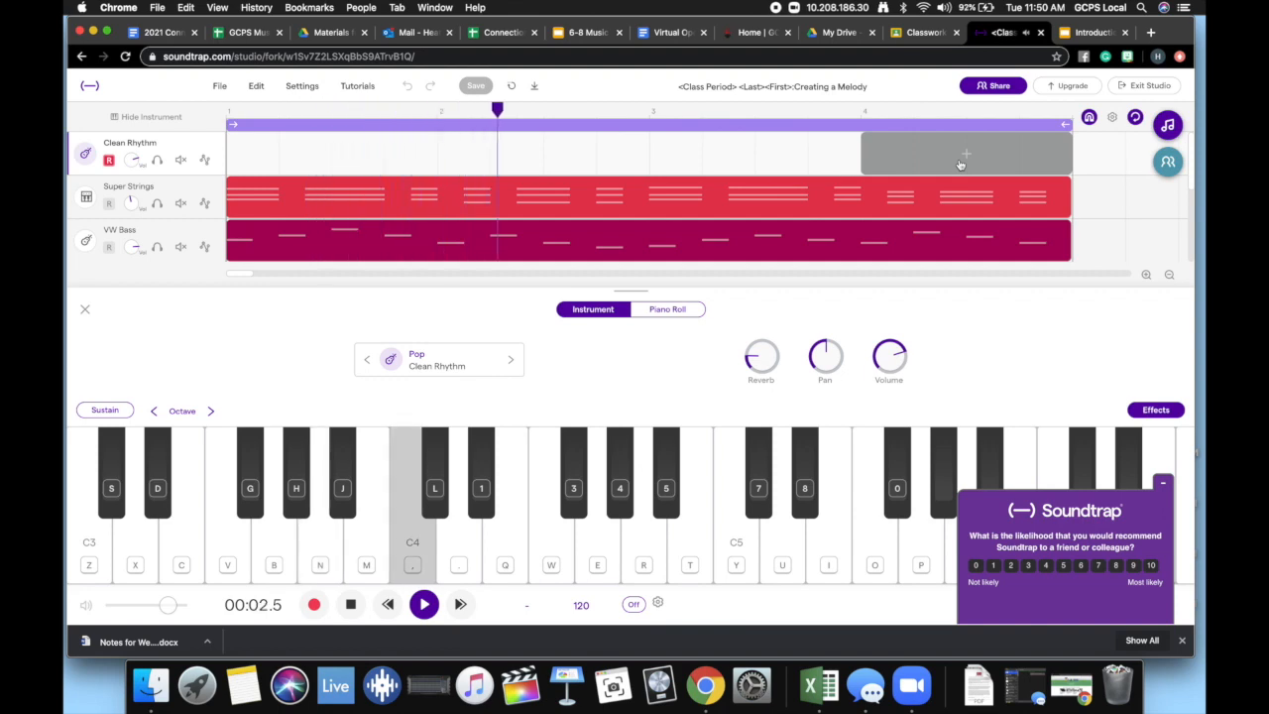
key("v")
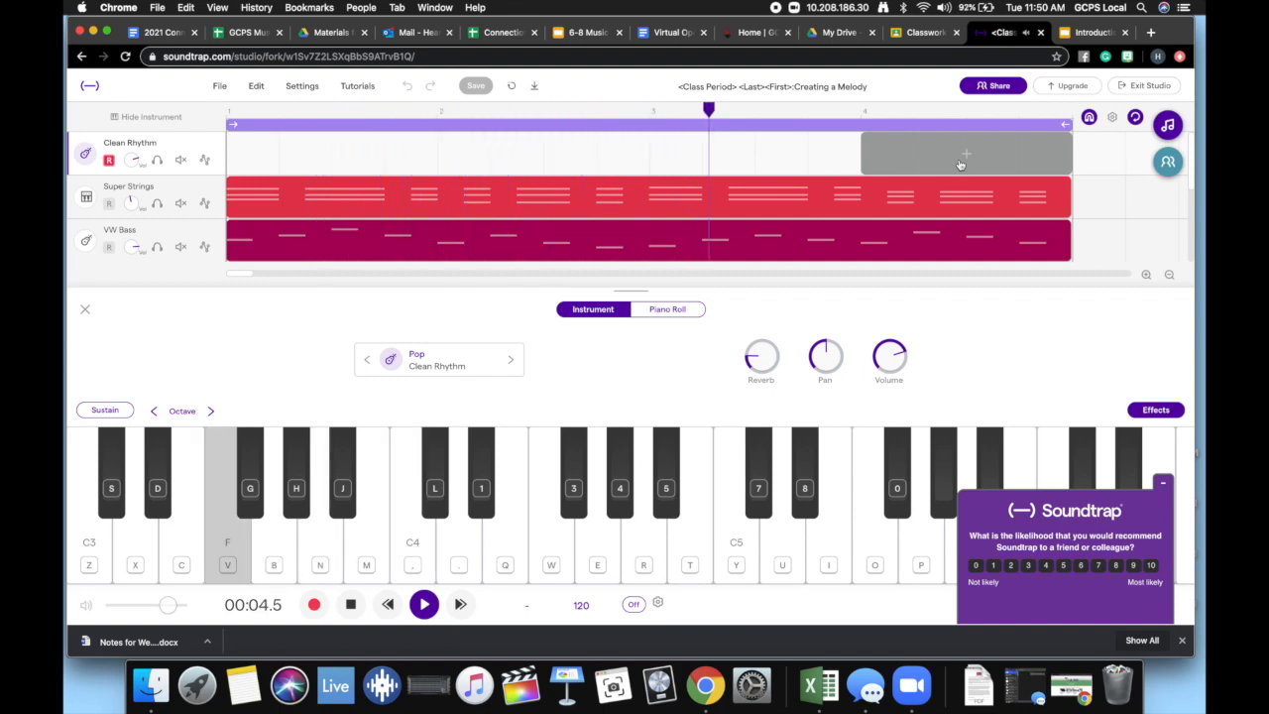
key("b")
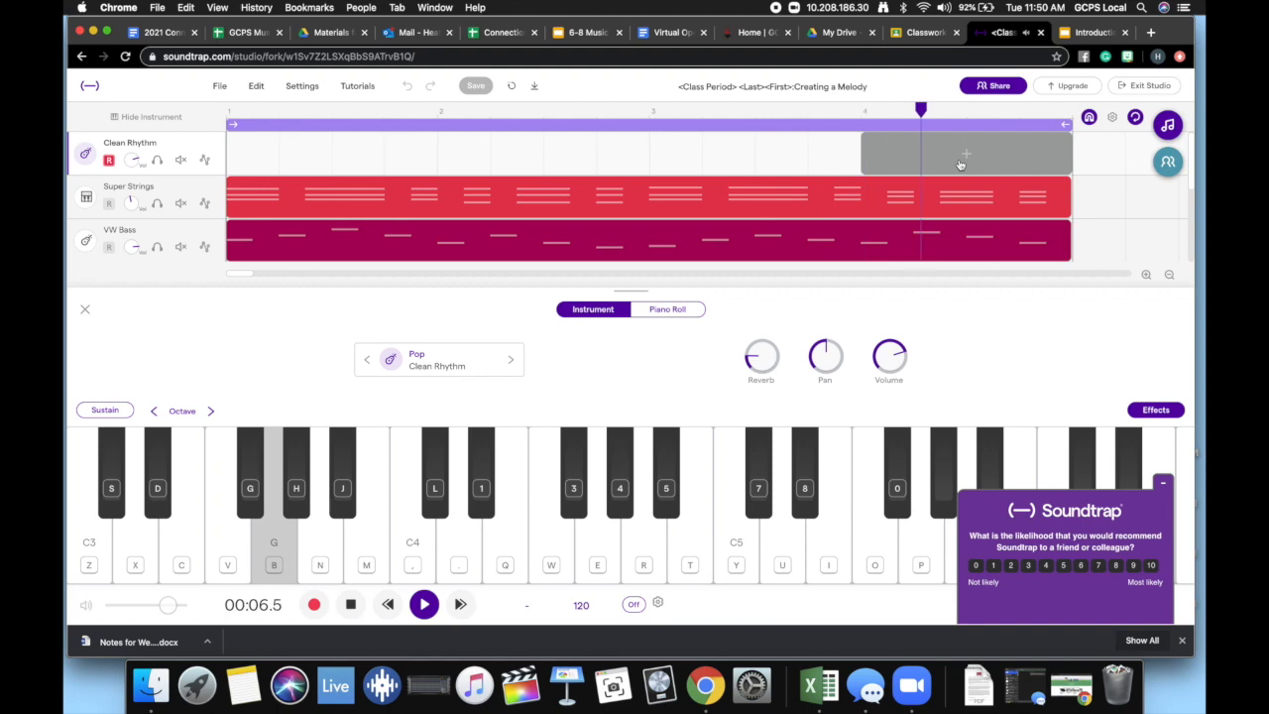
key("space")
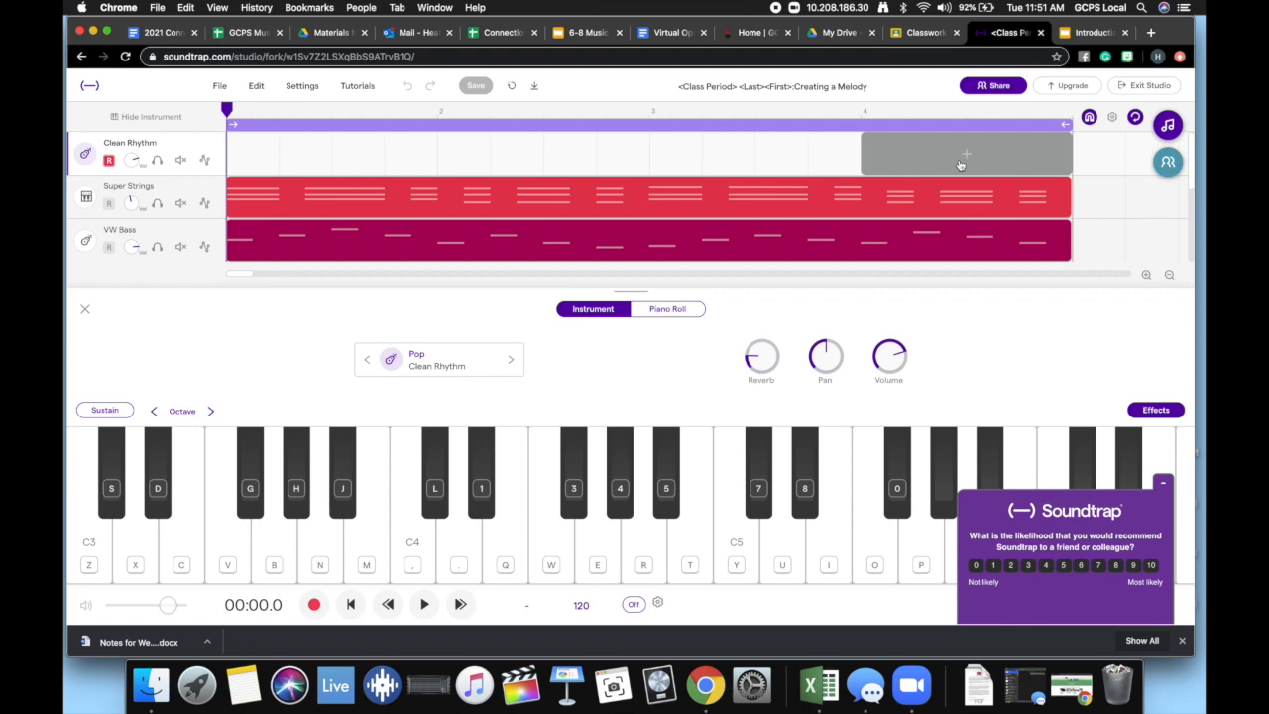
Play the loop again while practising a melody that starts on A3 on the Clean Rhythm keyboard, and stop playback.
key("space")
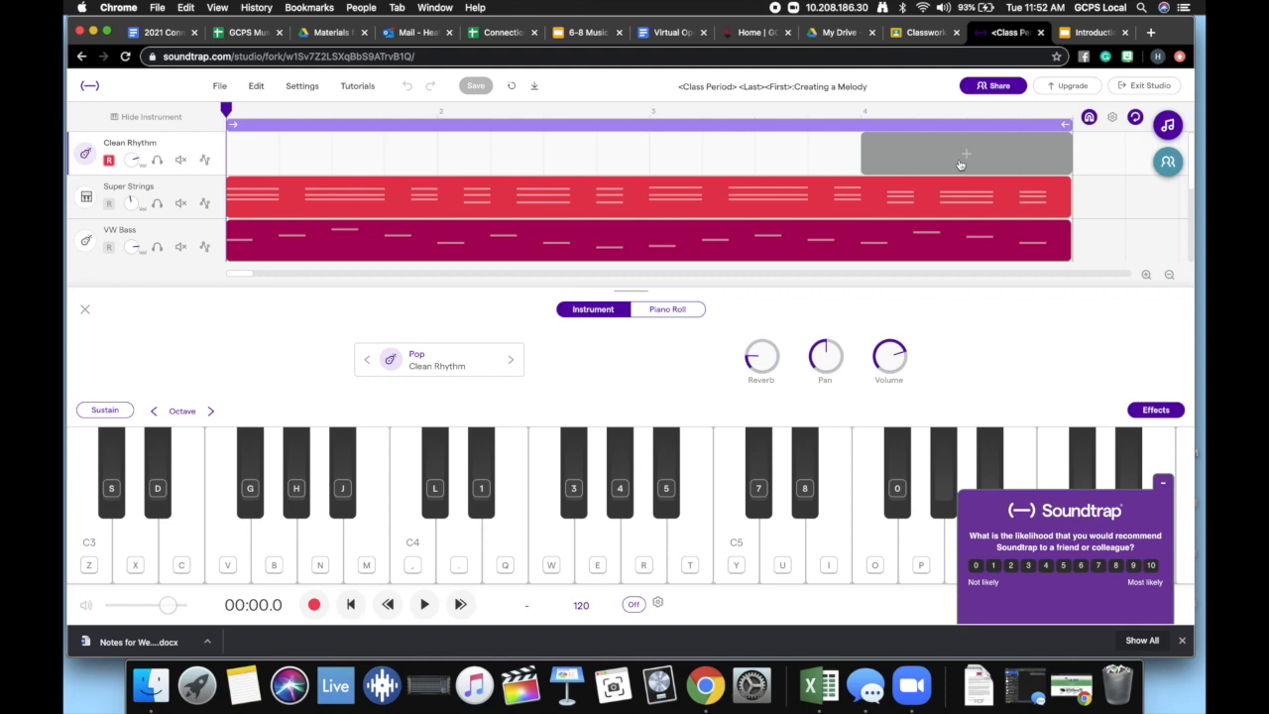
key("space")
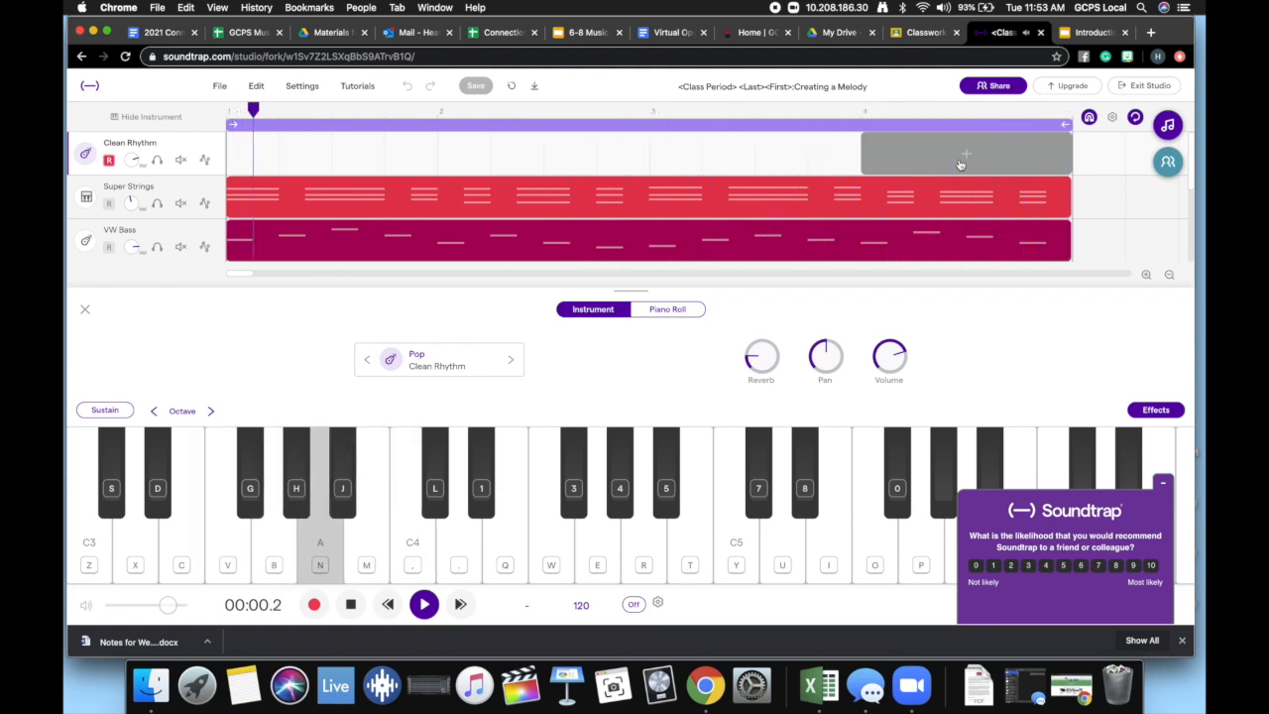
key("space")
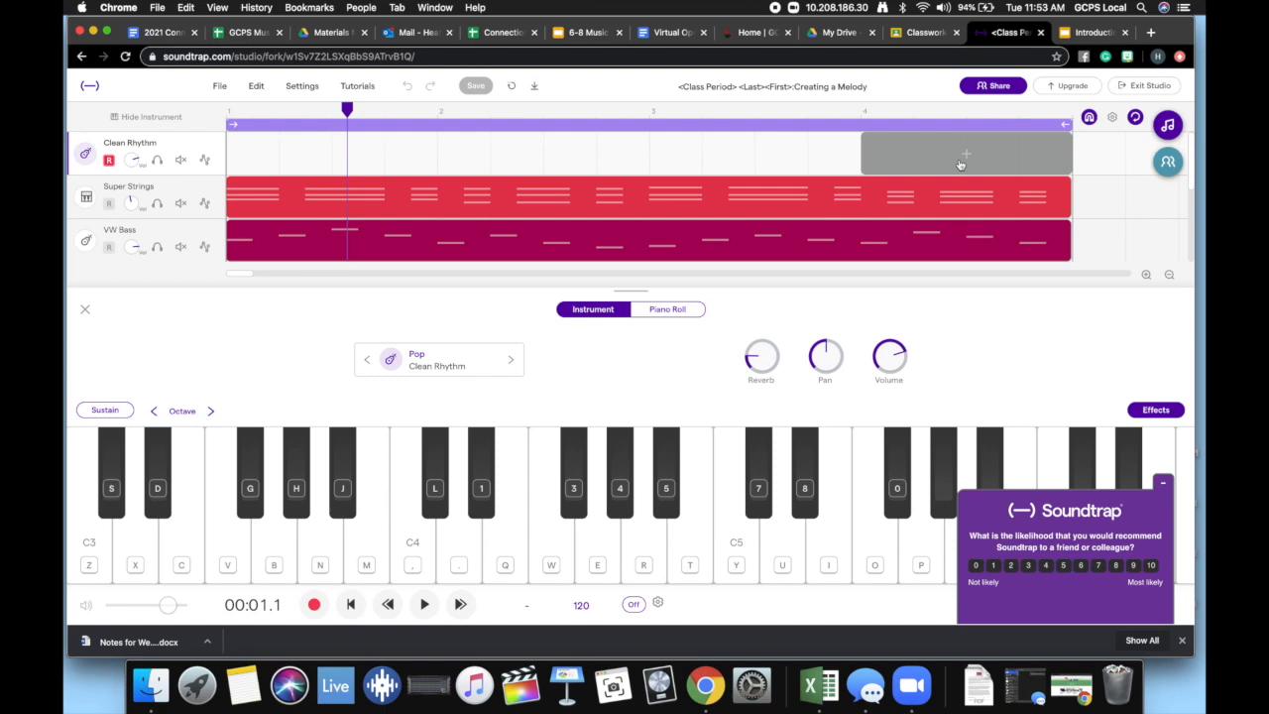
Return the playhead to the start of measure 1 and minimize the recommendation survey covering the keyboard.
left_click(349, 109)
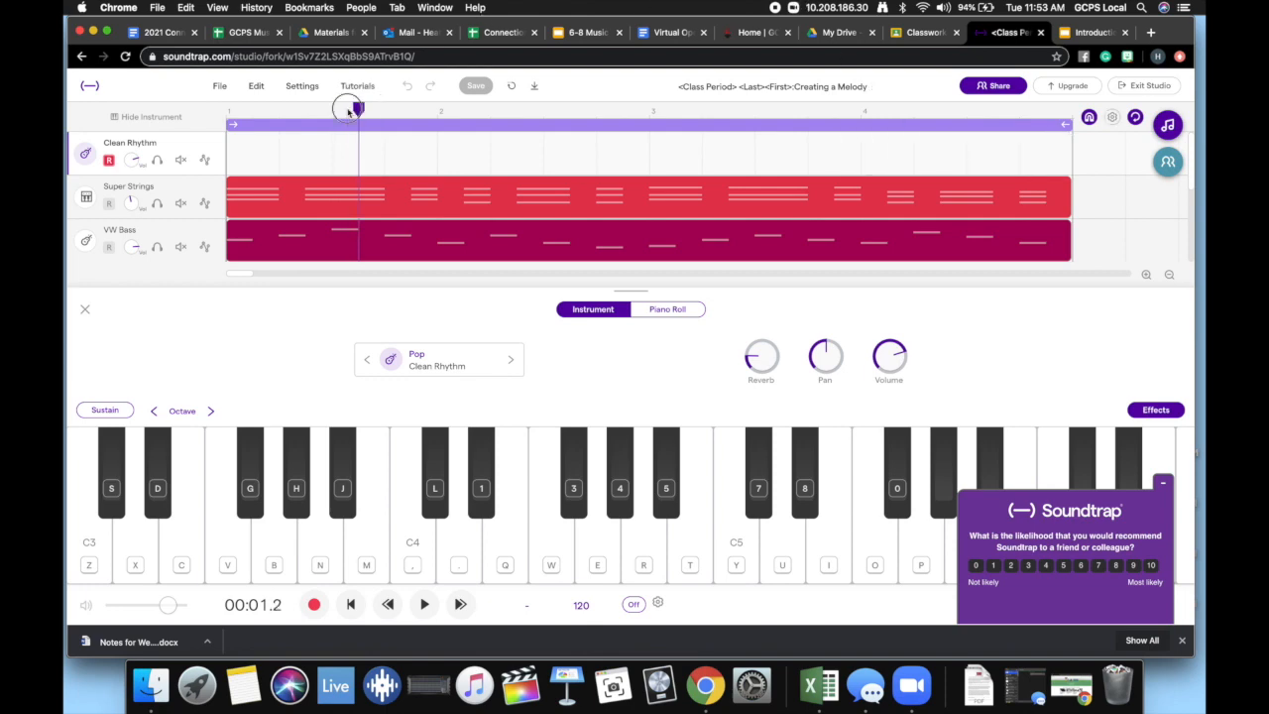
left_click_drag(348, 111, 226, 109)
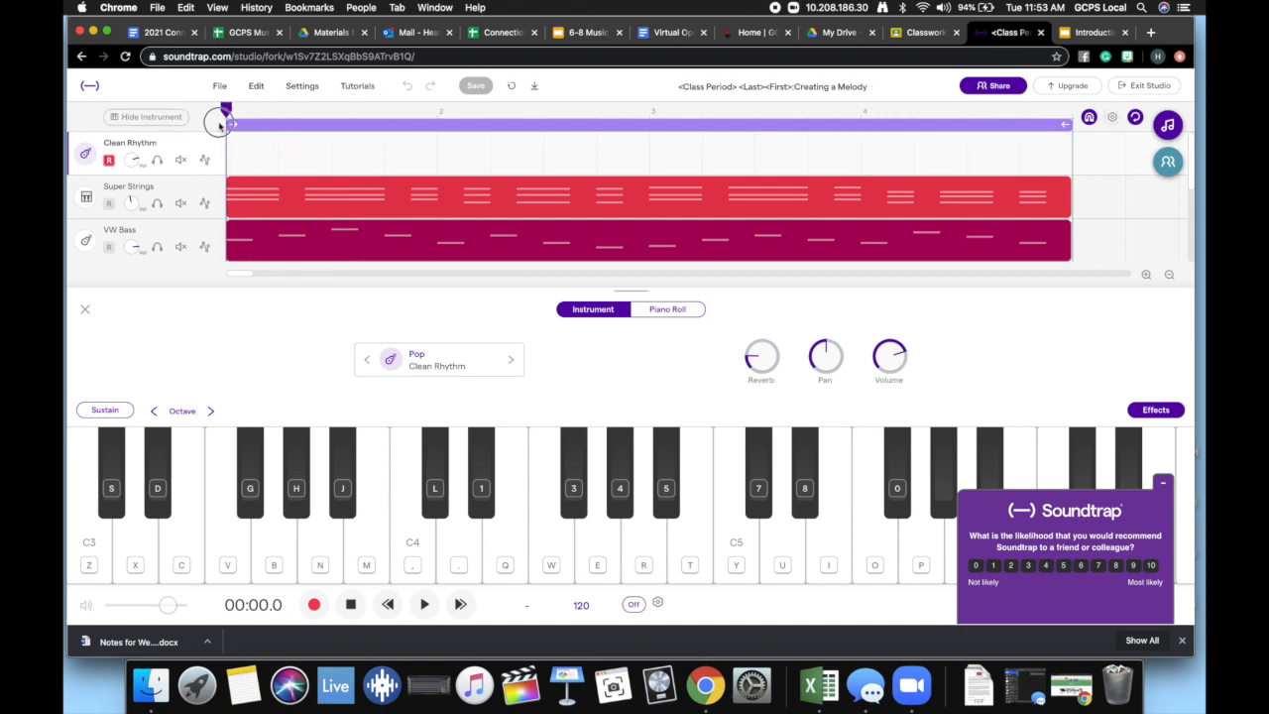
left_click(1164, 485)
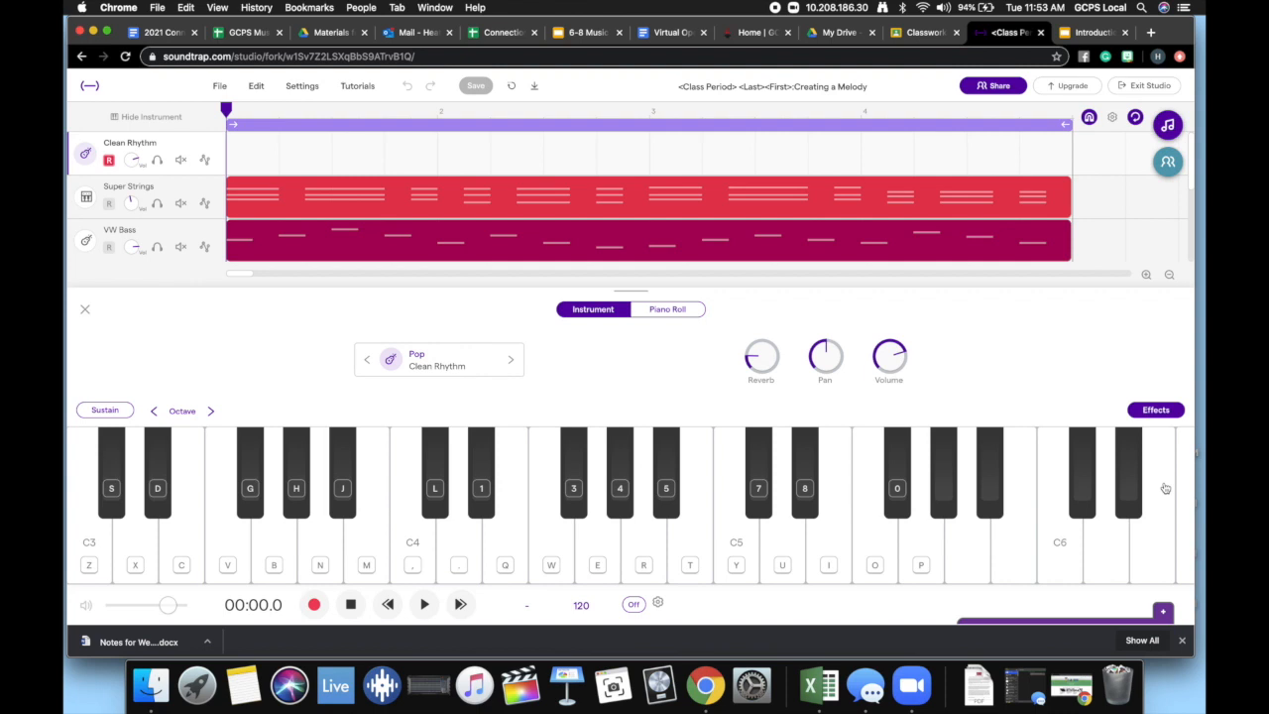
Turn on the metronome and raise its volume to the middle of the dial.
left_click(633, 605)
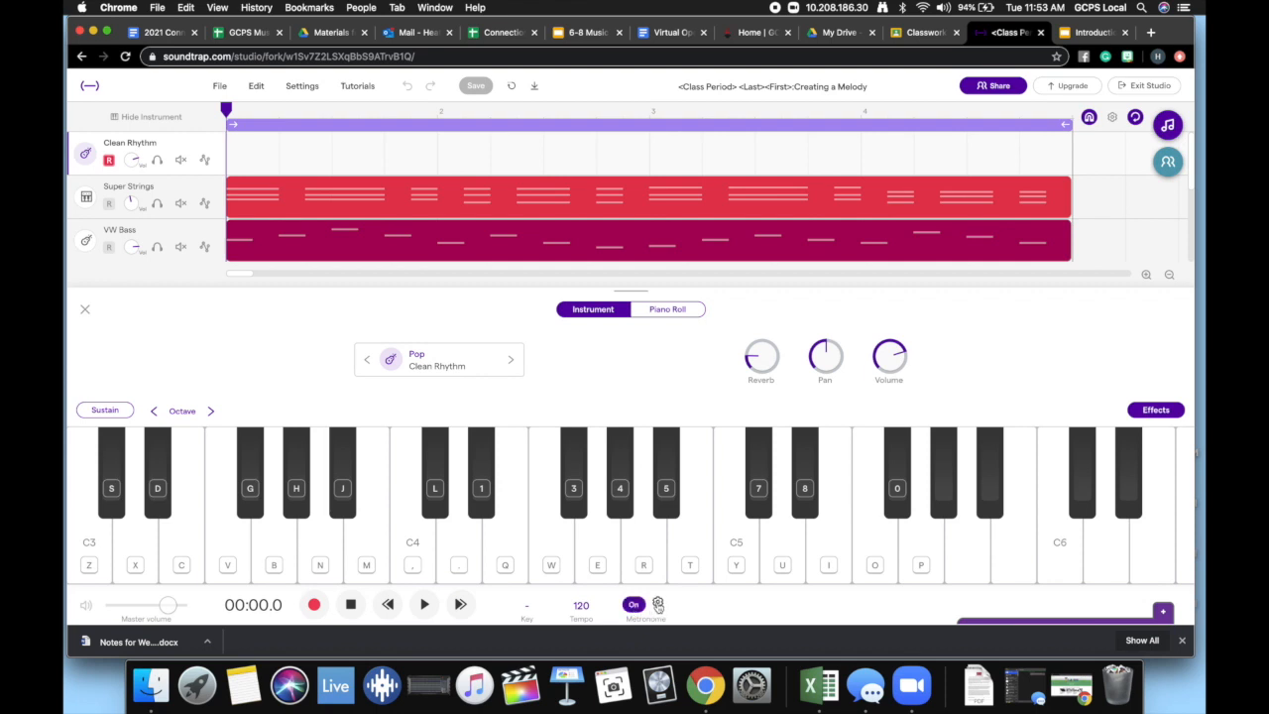
left_click(657, 603)
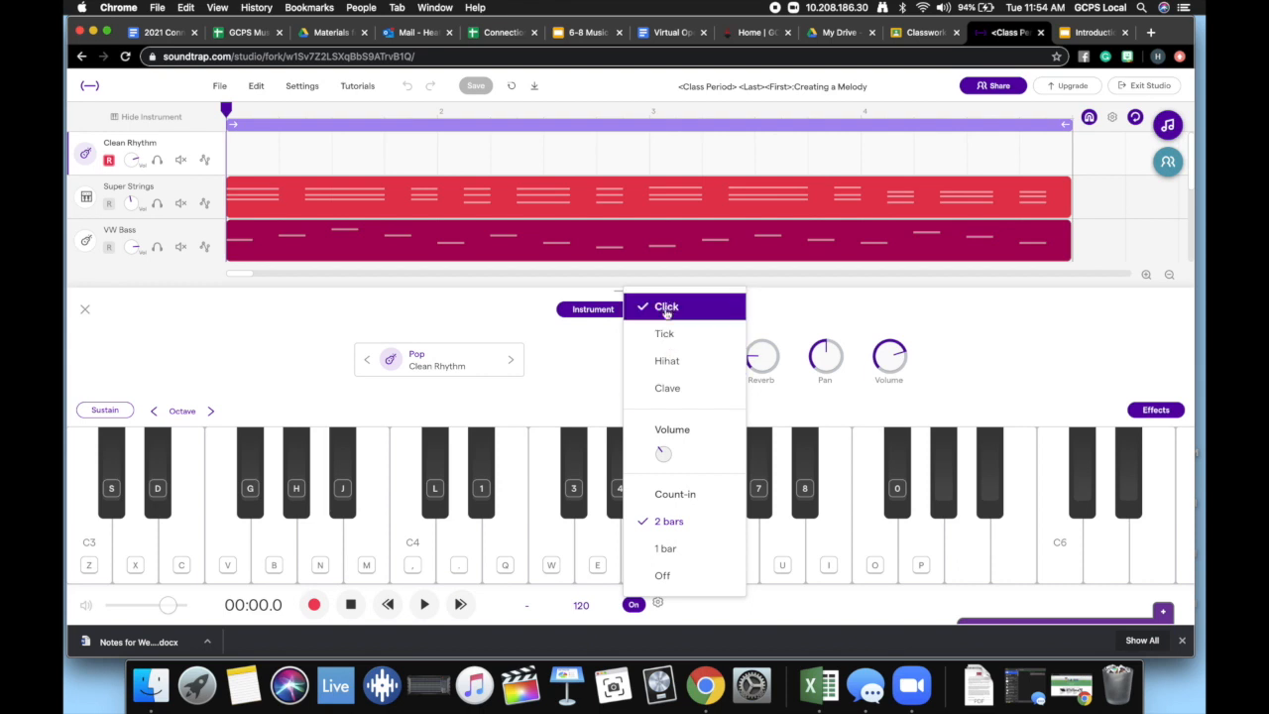
left_click(663, 451)
left_click_drag(663, 446, 663, 421)
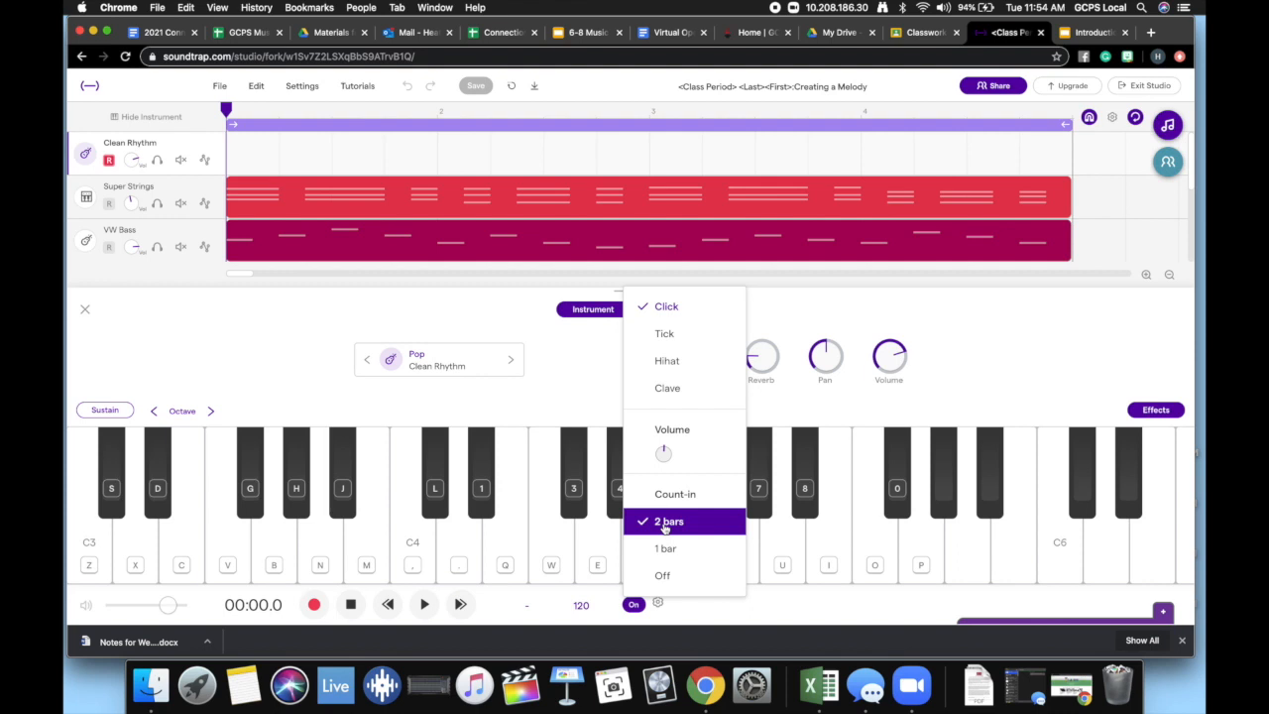
left_click(965, 342)
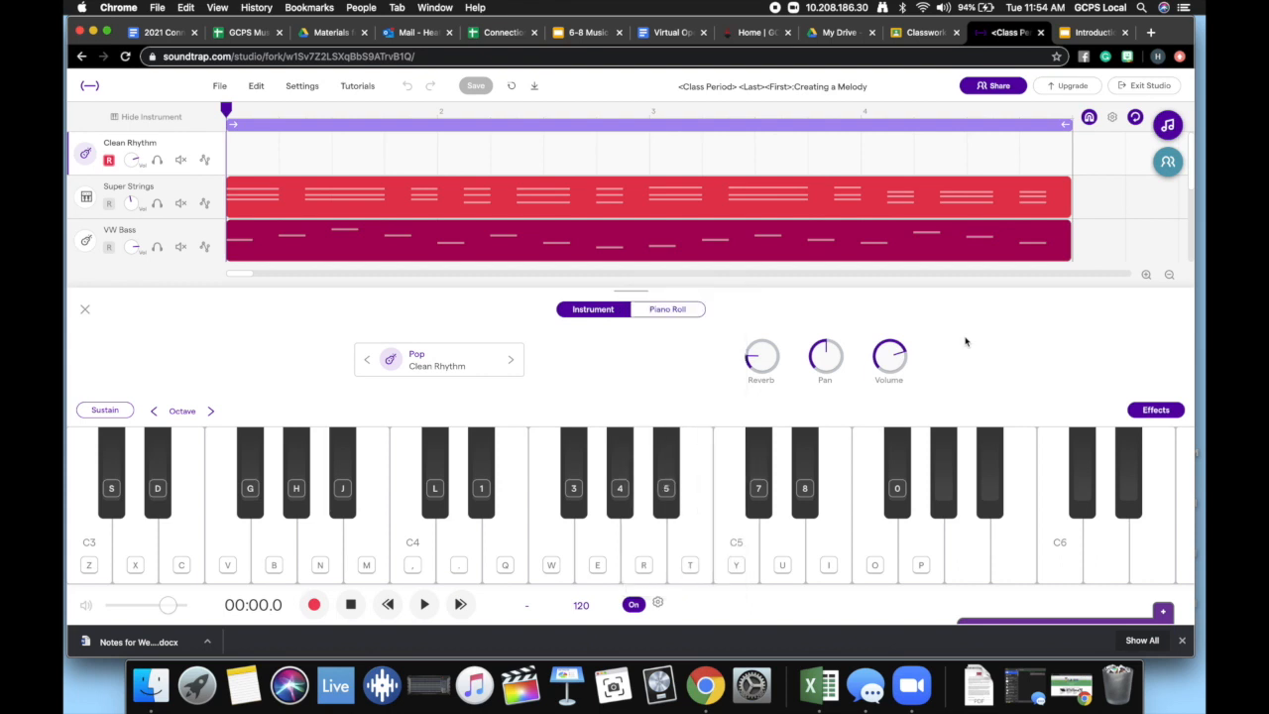
Record a four-measure Clean Rhythm melody starting its measures on A3, C4, F3 and G3, filling in with neighbouring notes between F3 and C4.
left_click(313, 605)
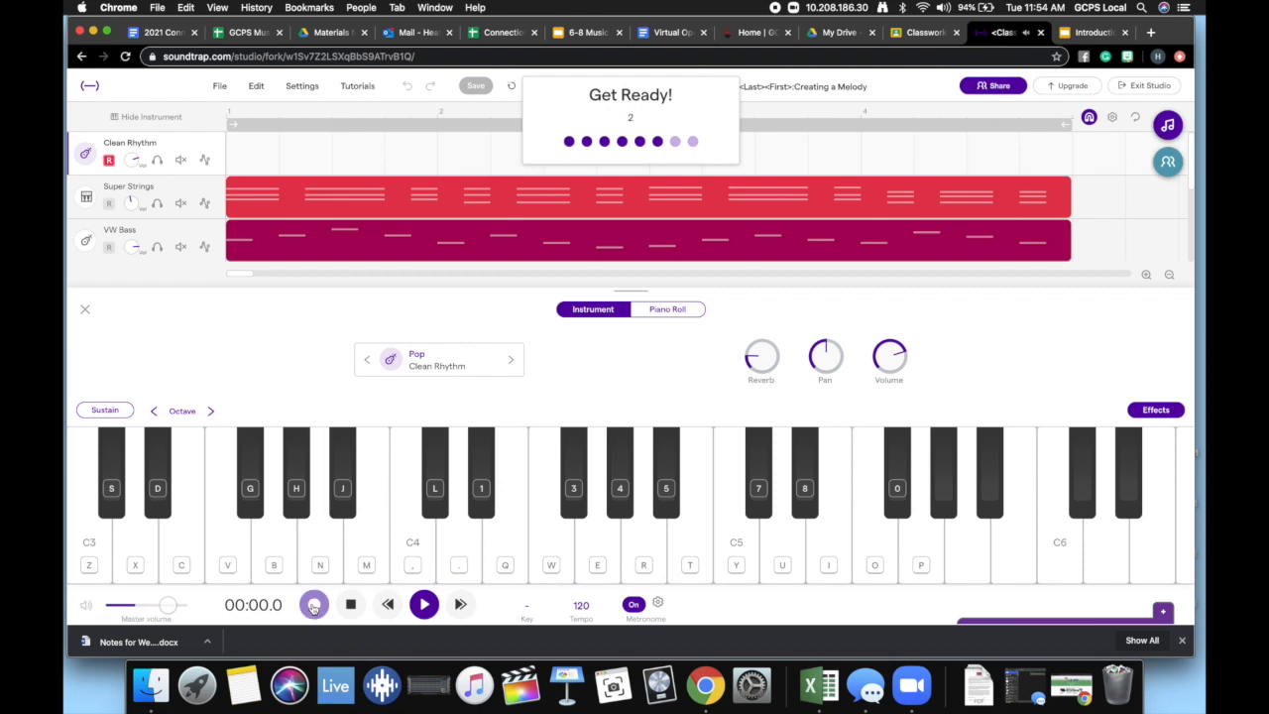
key("n")
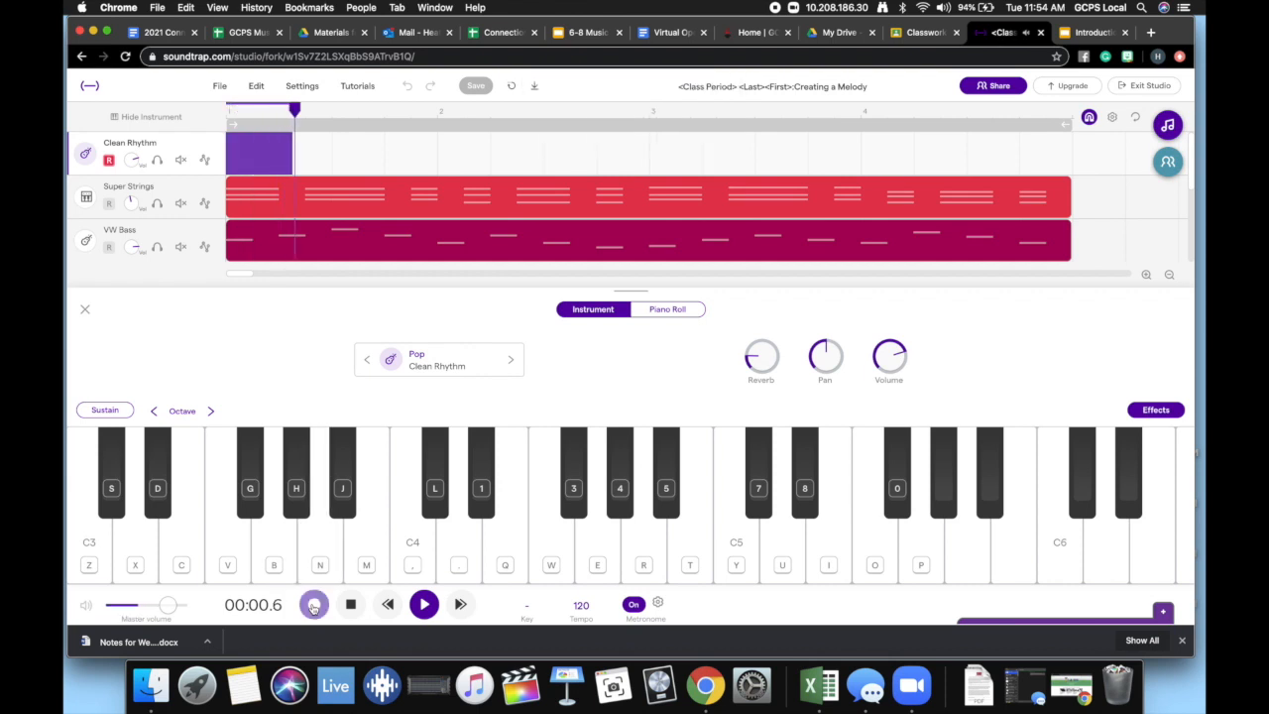
key("n")
key("b")
key("m")
key("comma")
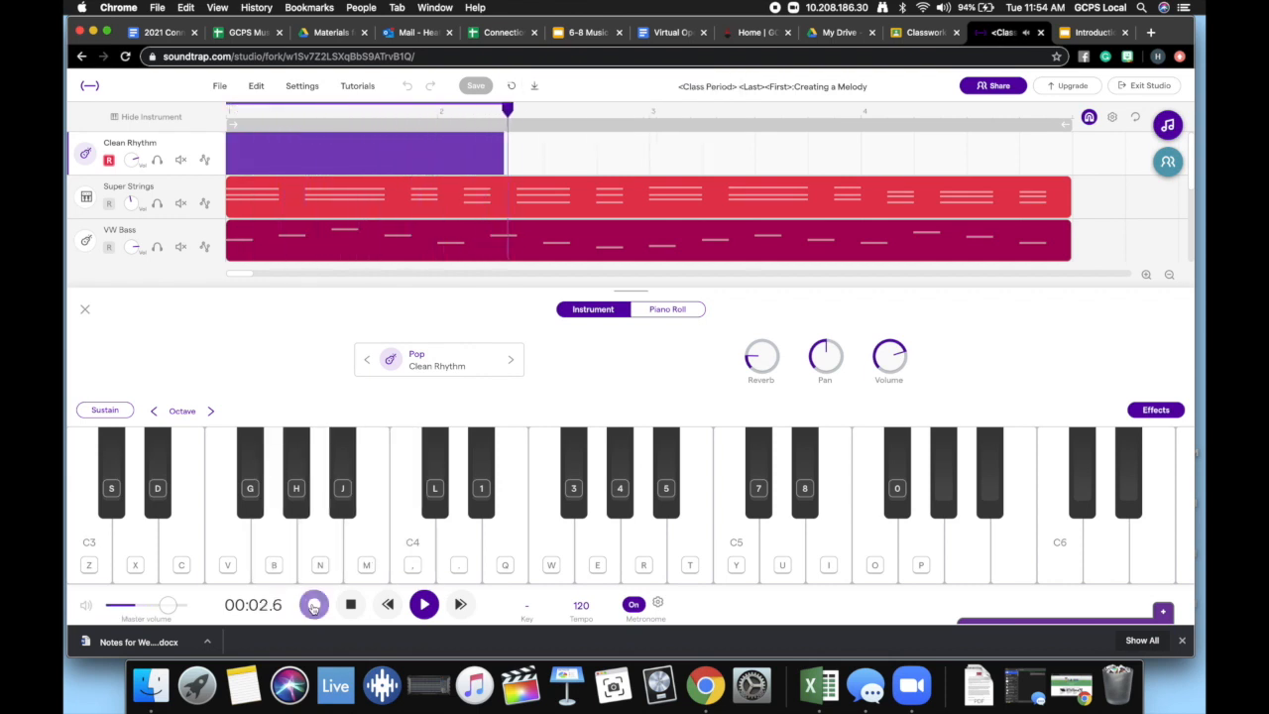
key("comma")
key("b")
key("v")
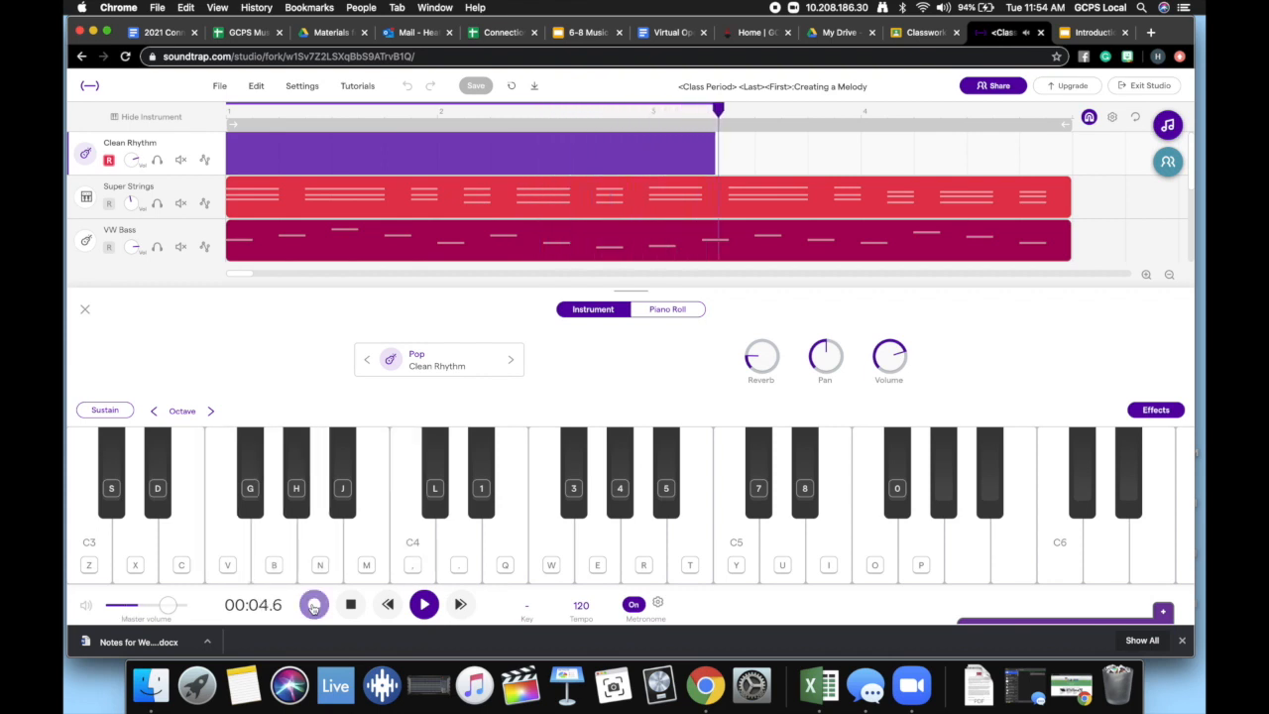
key("v")
key("n")
key("b")
key("n")
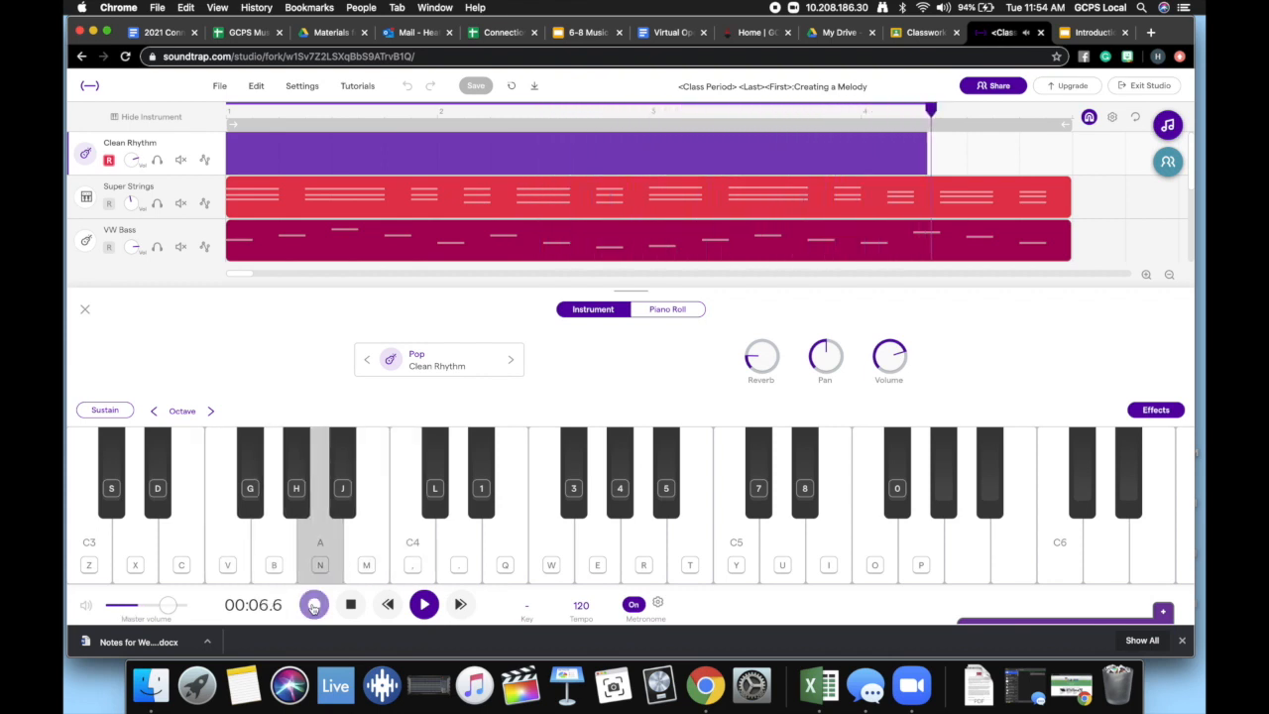
key("m")
key("comma")
left_click(313, 606)
left_click(313, 606)
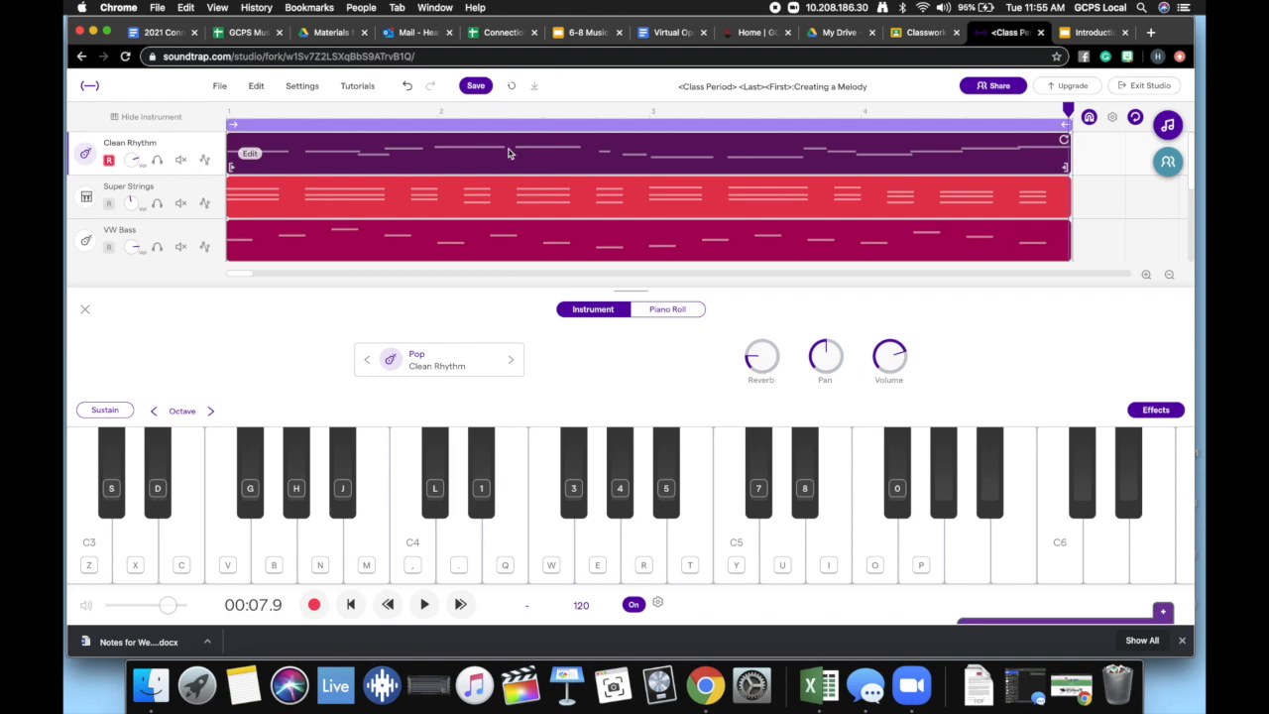
Hide the instrument keyboard, mute the Clean Rhythm track and add a new Synthesizer track.
left_click(85, 311)
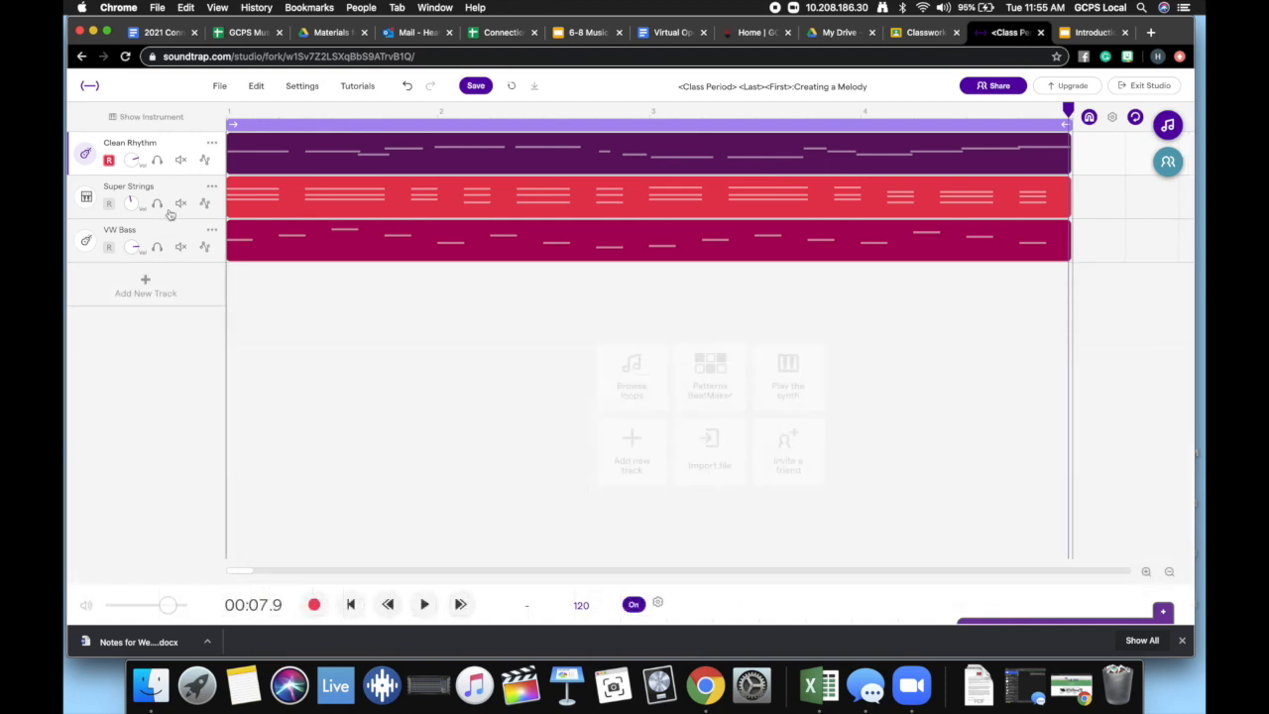
left_click(180, 161)
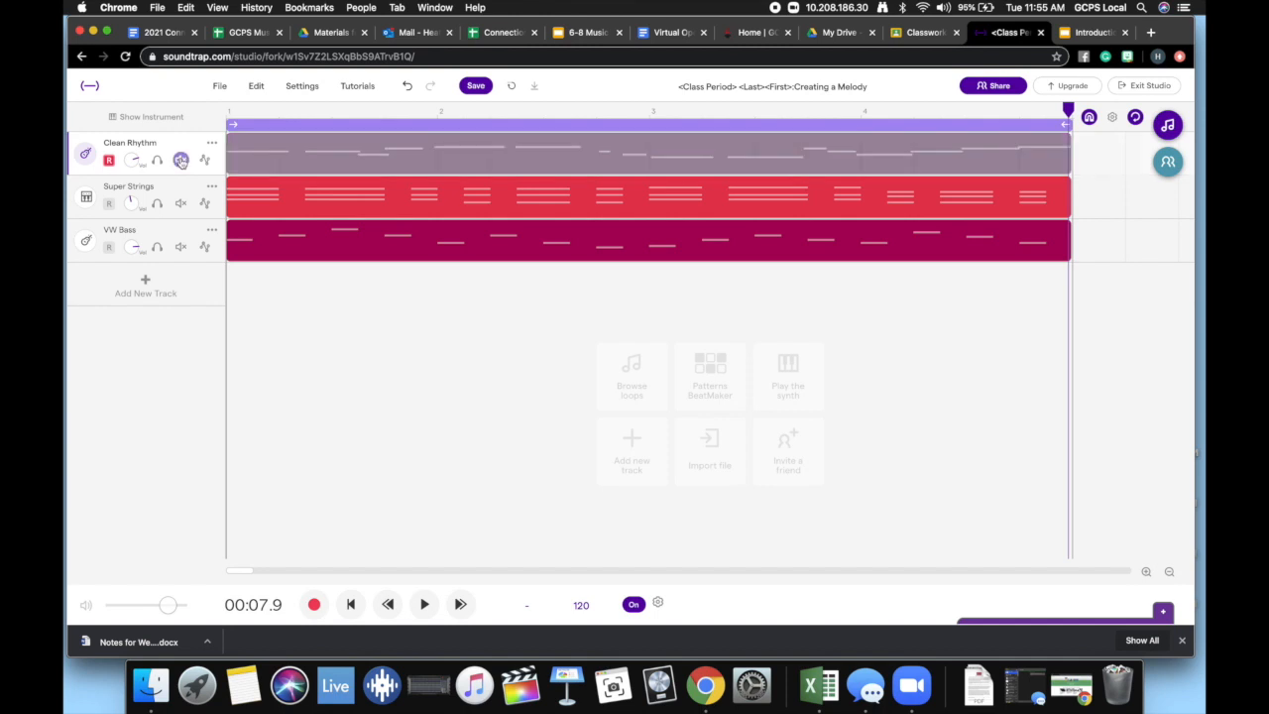
left_click(146, 287)
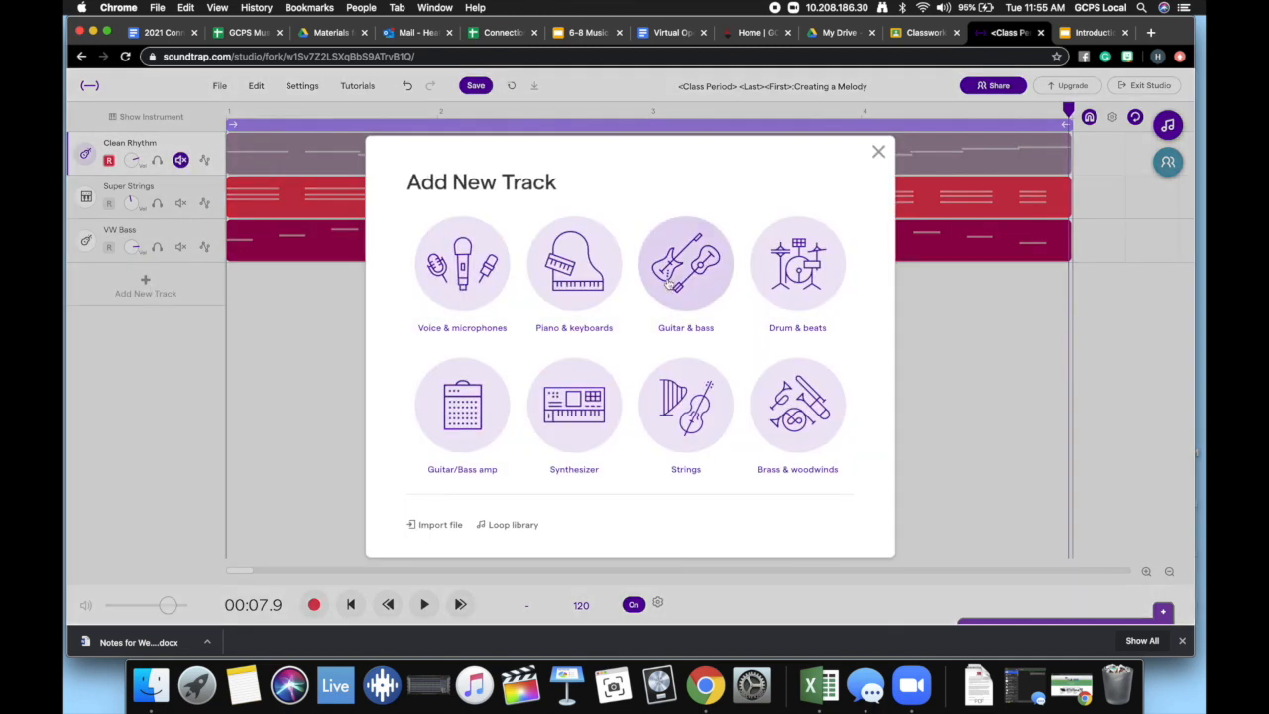
left_click(573, 418)
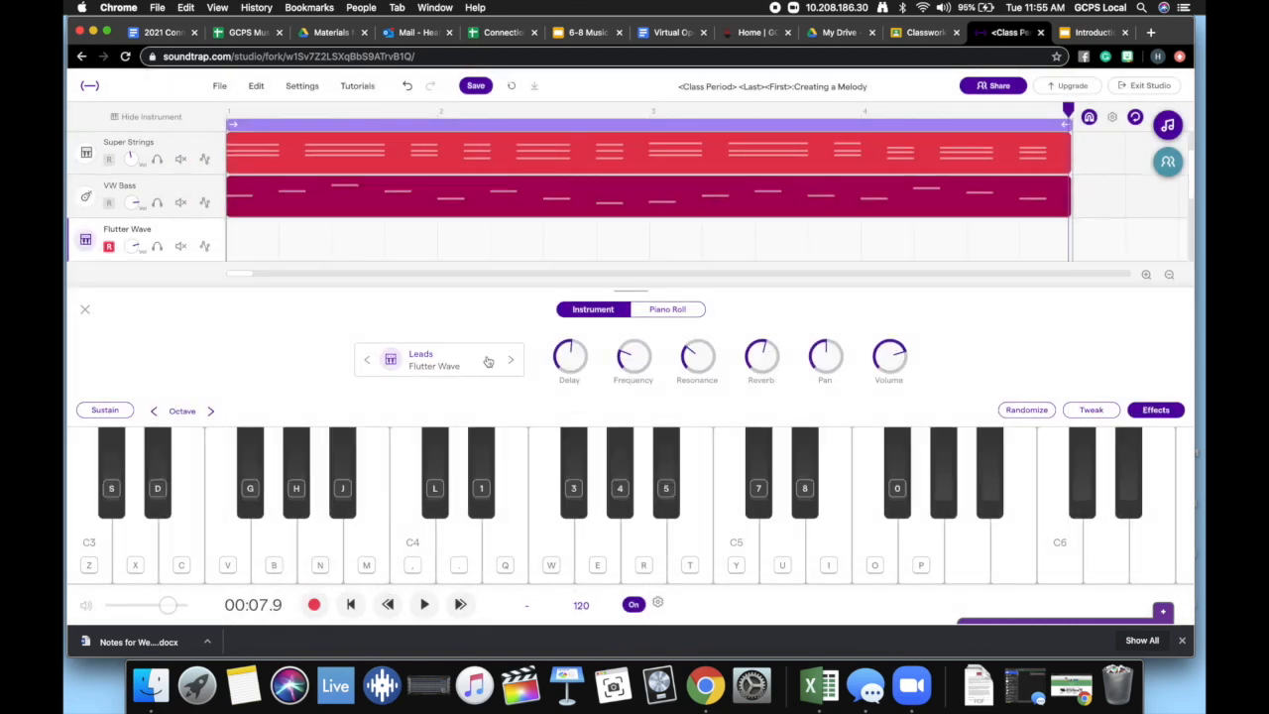
Assign the Bell Piano preset from the Synths category to the new track and return the playhead to the start of measure 1.
left_click(457, 365)
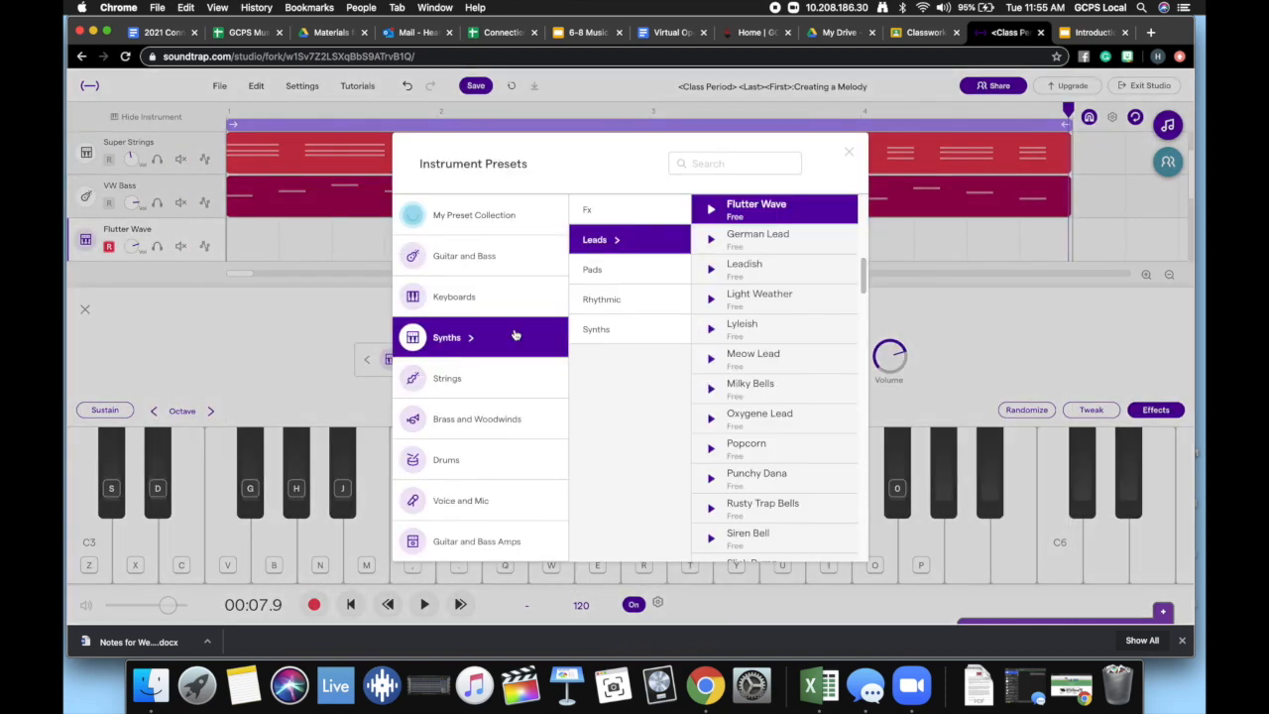
left_click(532, 264)
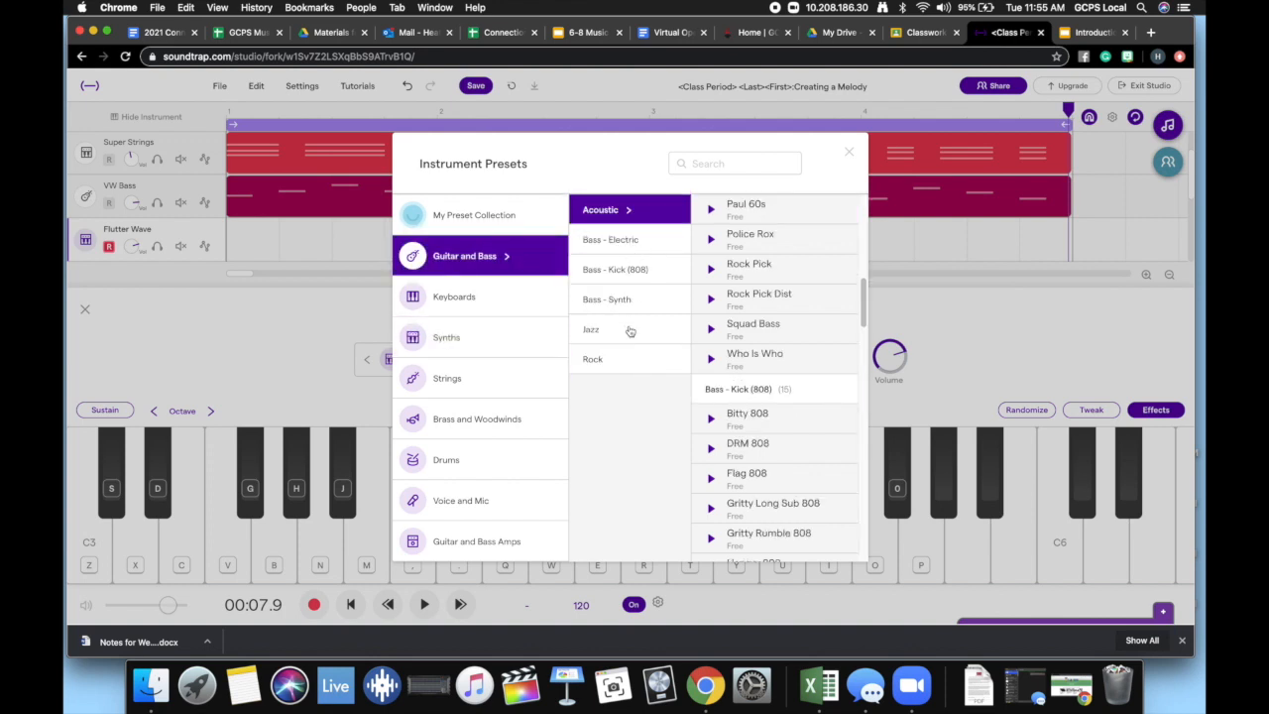
left_click(492, 341)
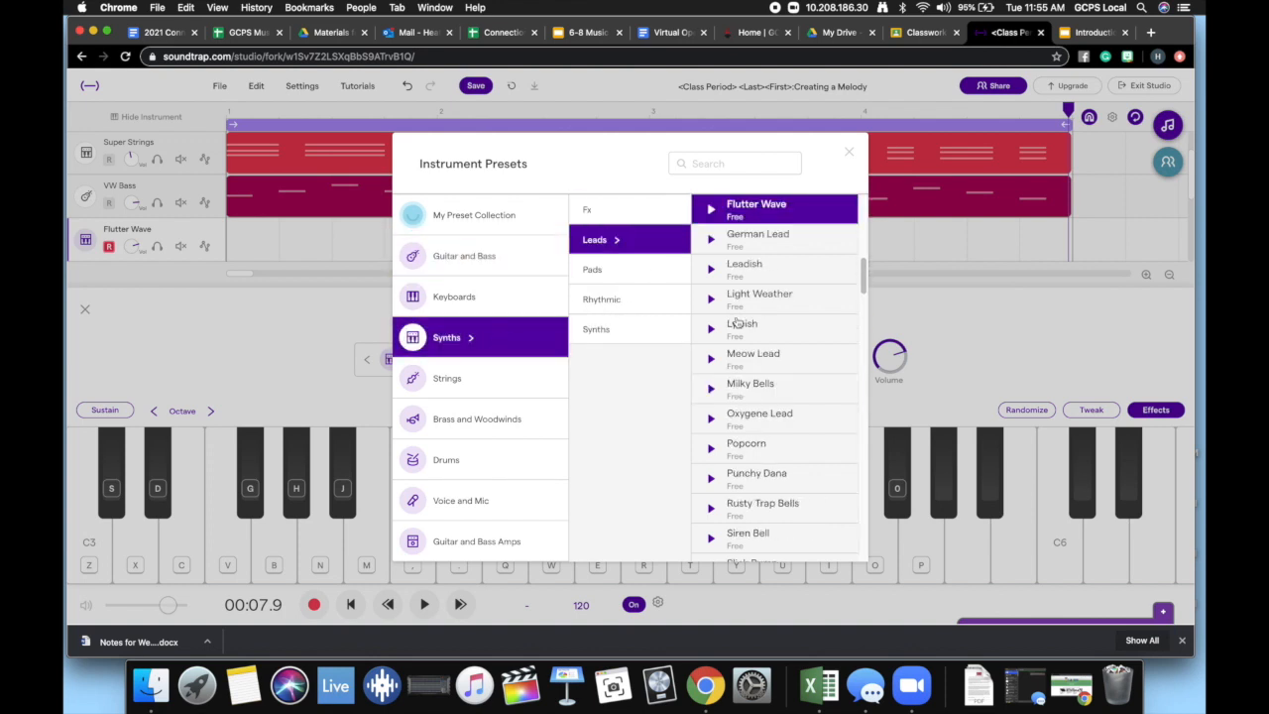
scroll(765, 414, "down", 3)
scroll(765, 414, "down", 5)
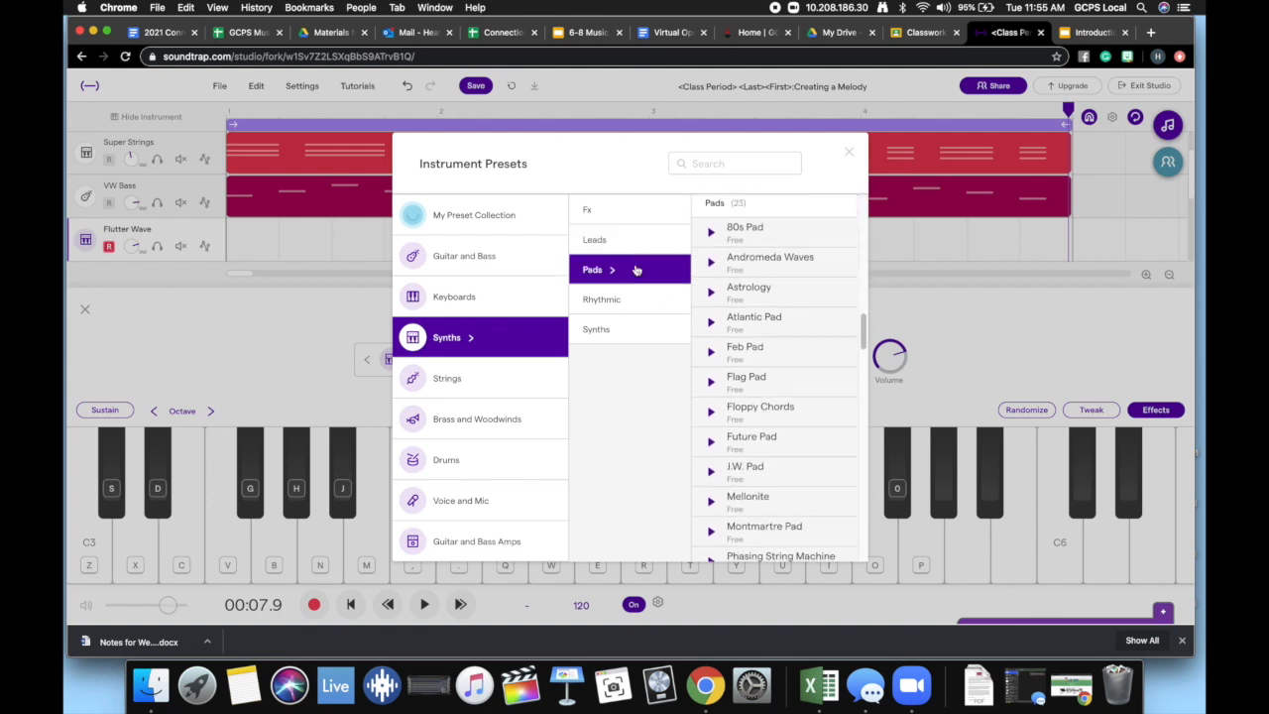
left_click(631, 334)
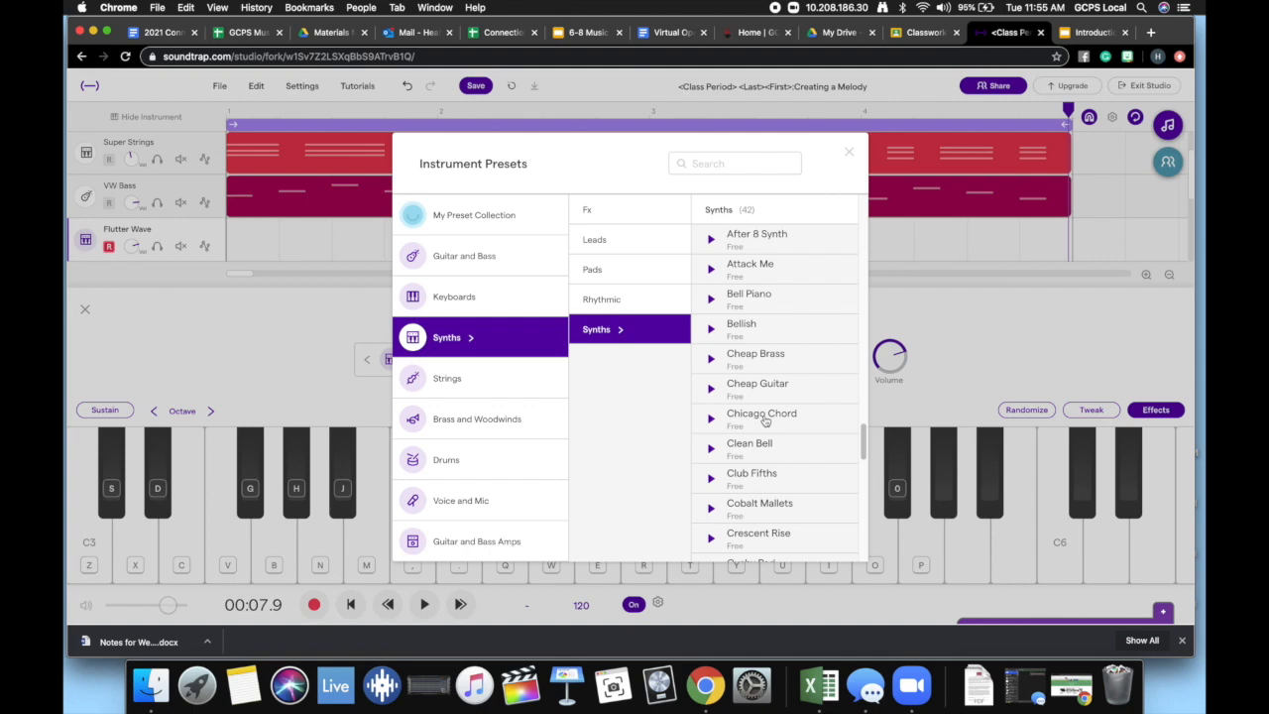
left_click(758, 297)
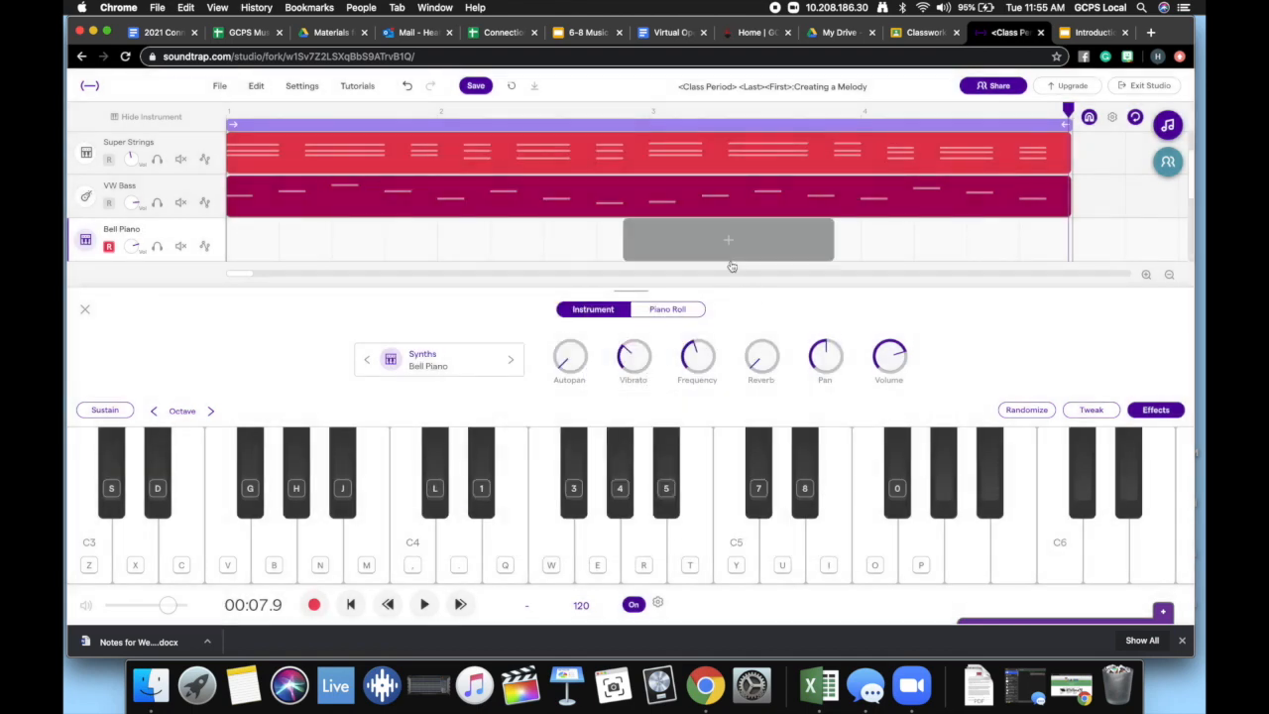
key("Return")
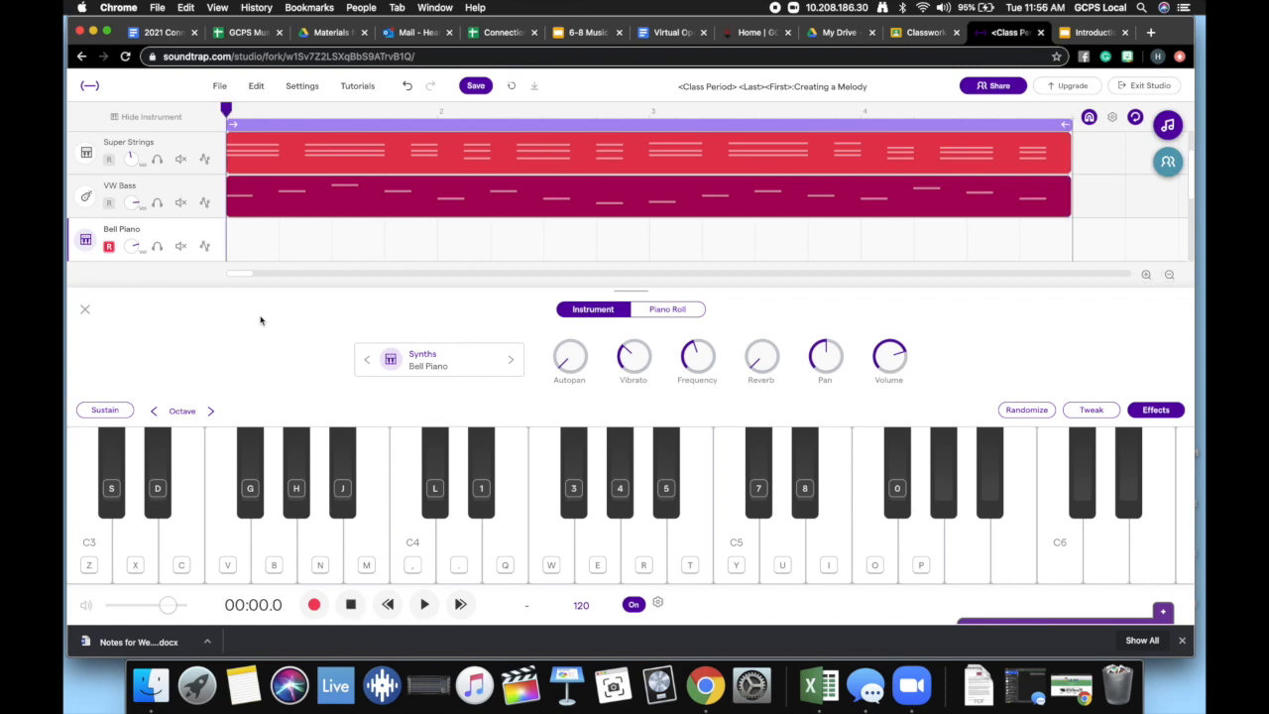
Try recording a four-measure Bell Piano melody beginning on A3 and moving by neighbouring notes between F3 and C4.
left_click(314, 606)
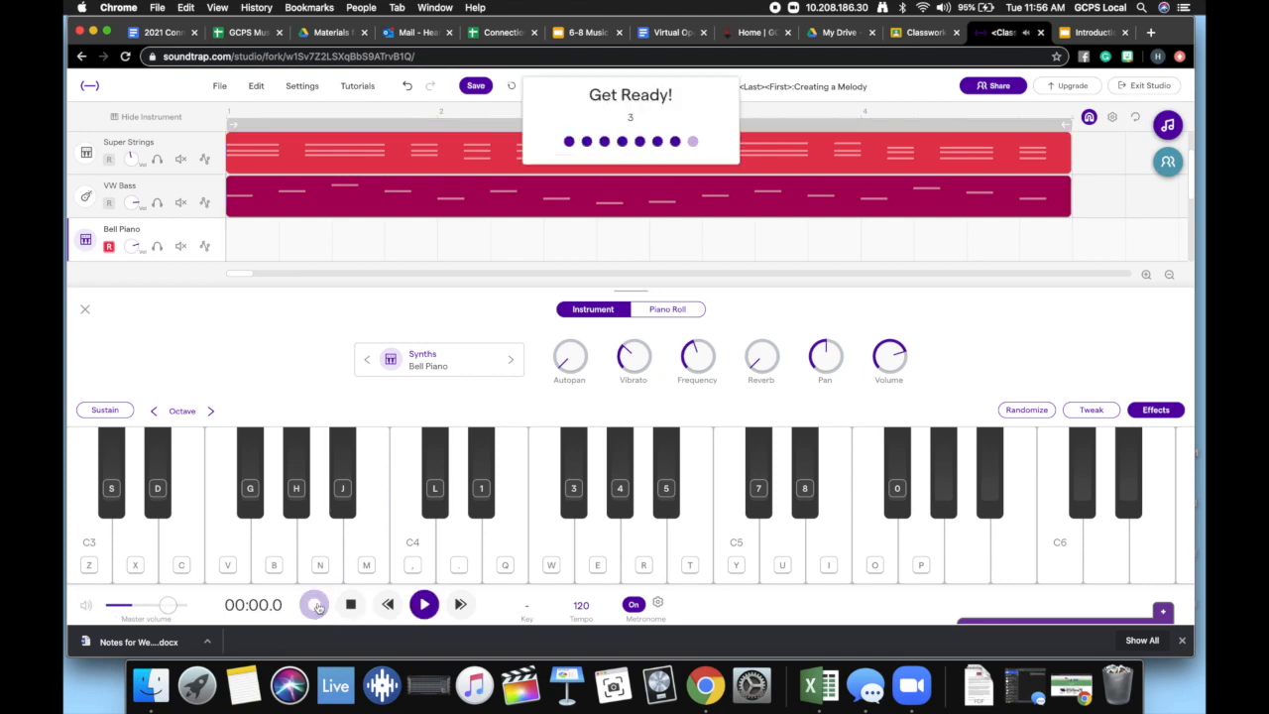
key("n")
key("b")
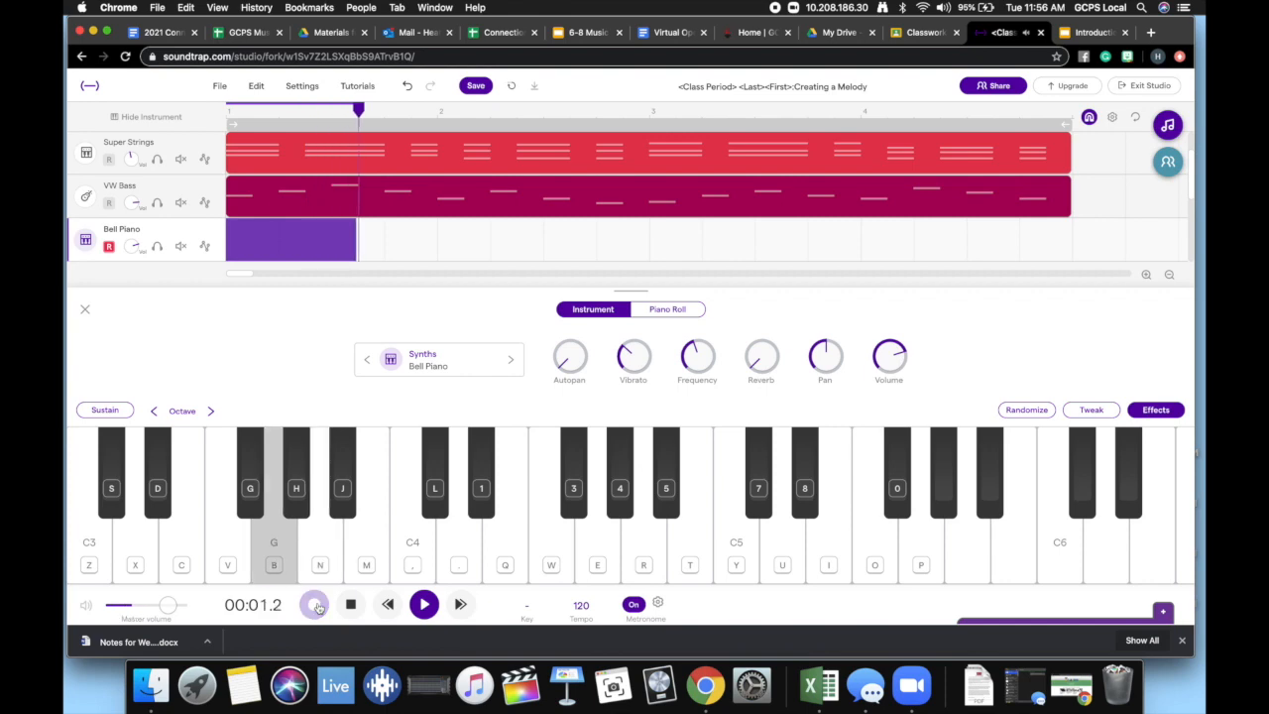
key("n")
key("m")
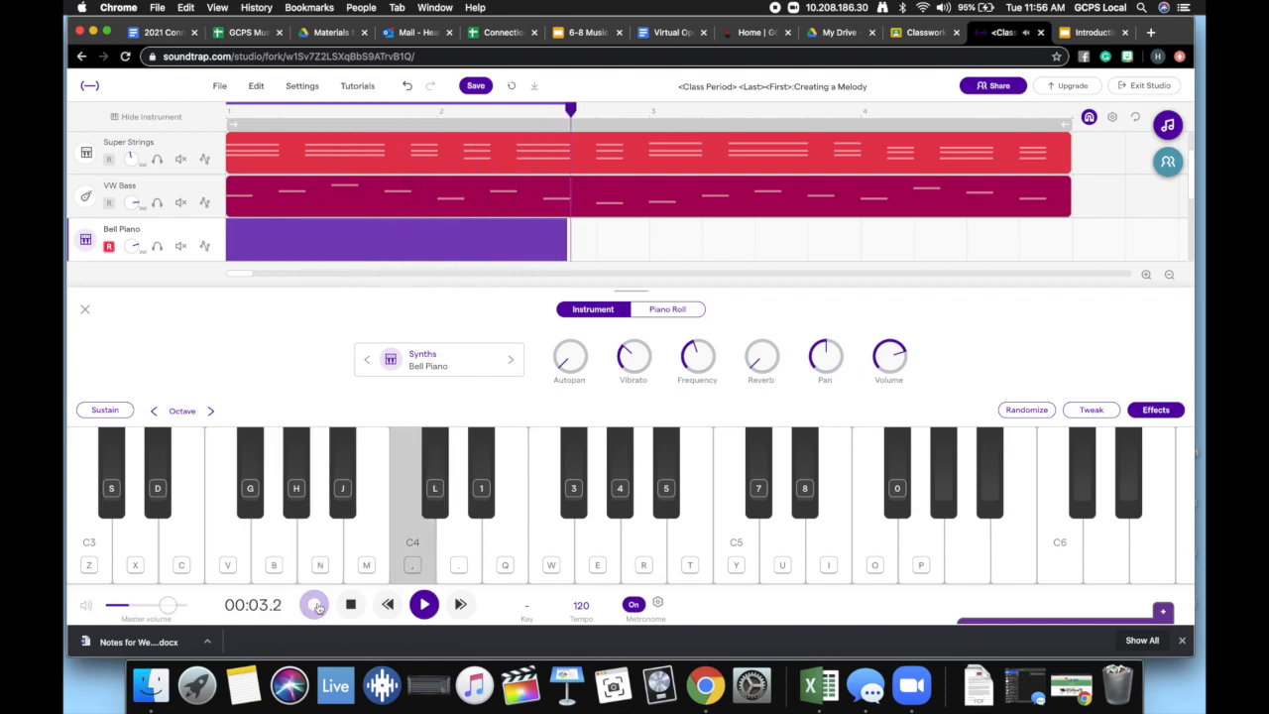
key("n")
key("b")
key("v")
key("b")
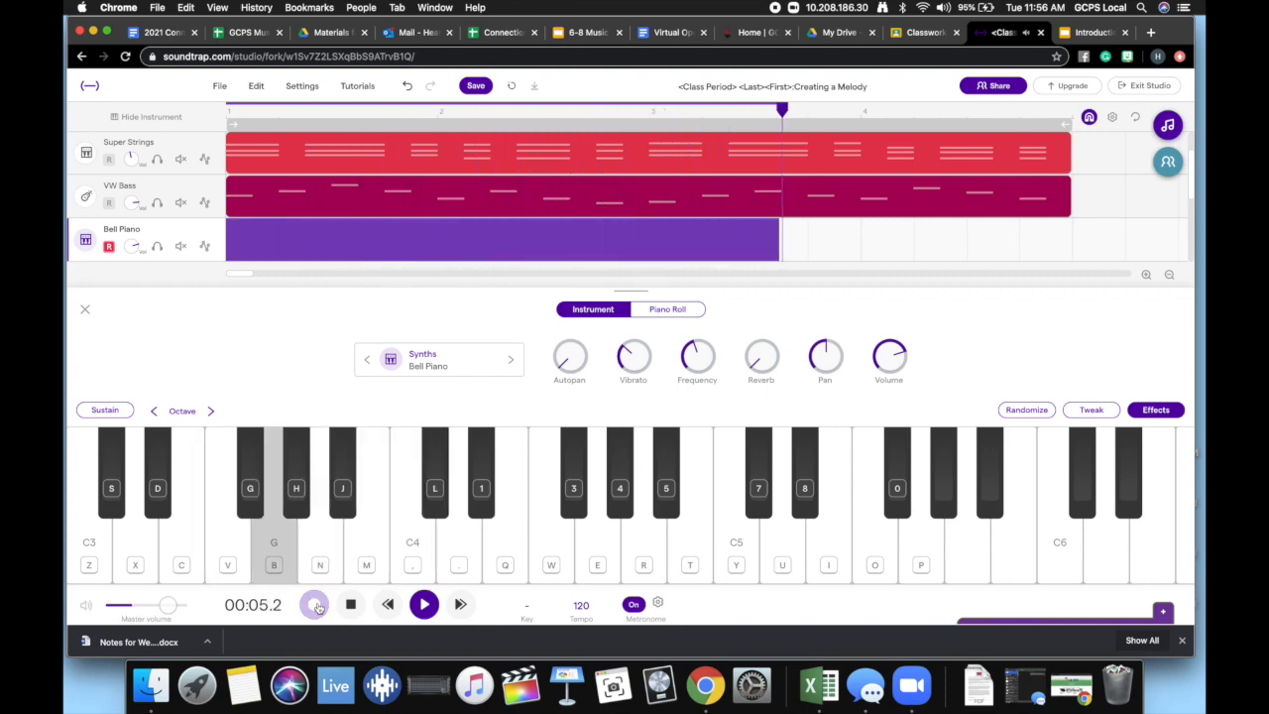
key("n")
key("m")
key("n")
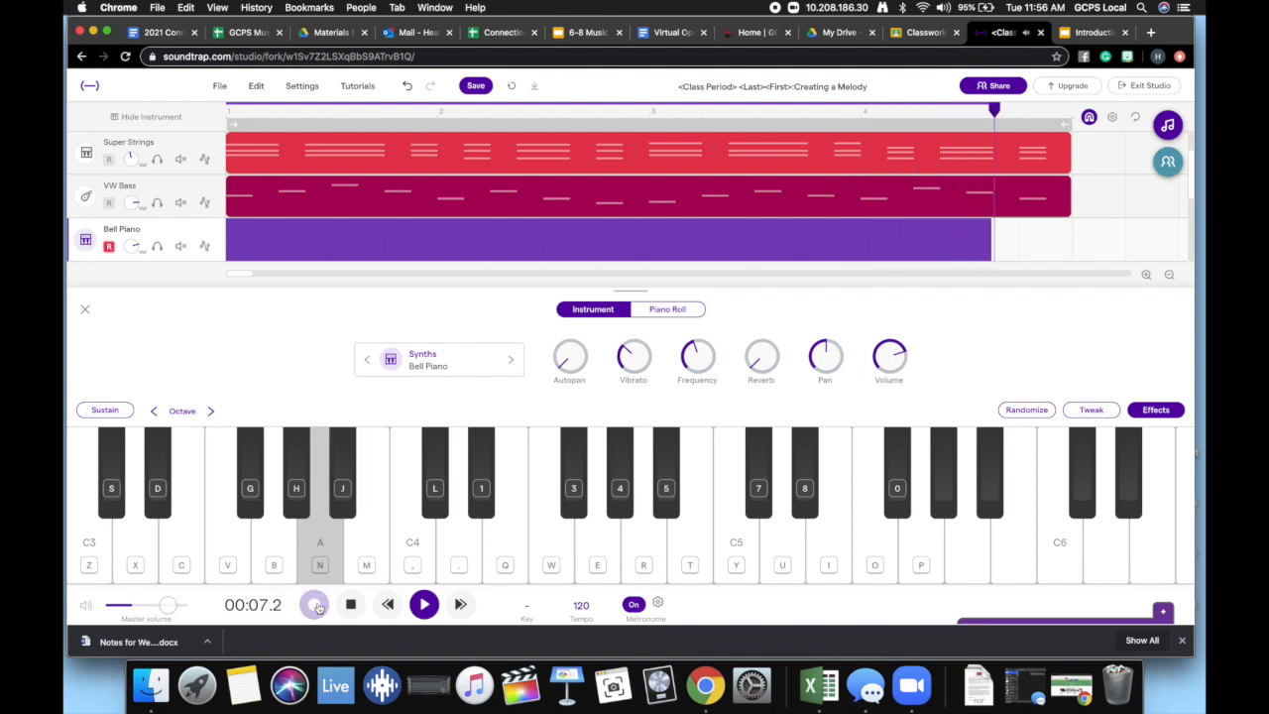
key("b")
left_click(315, 606)
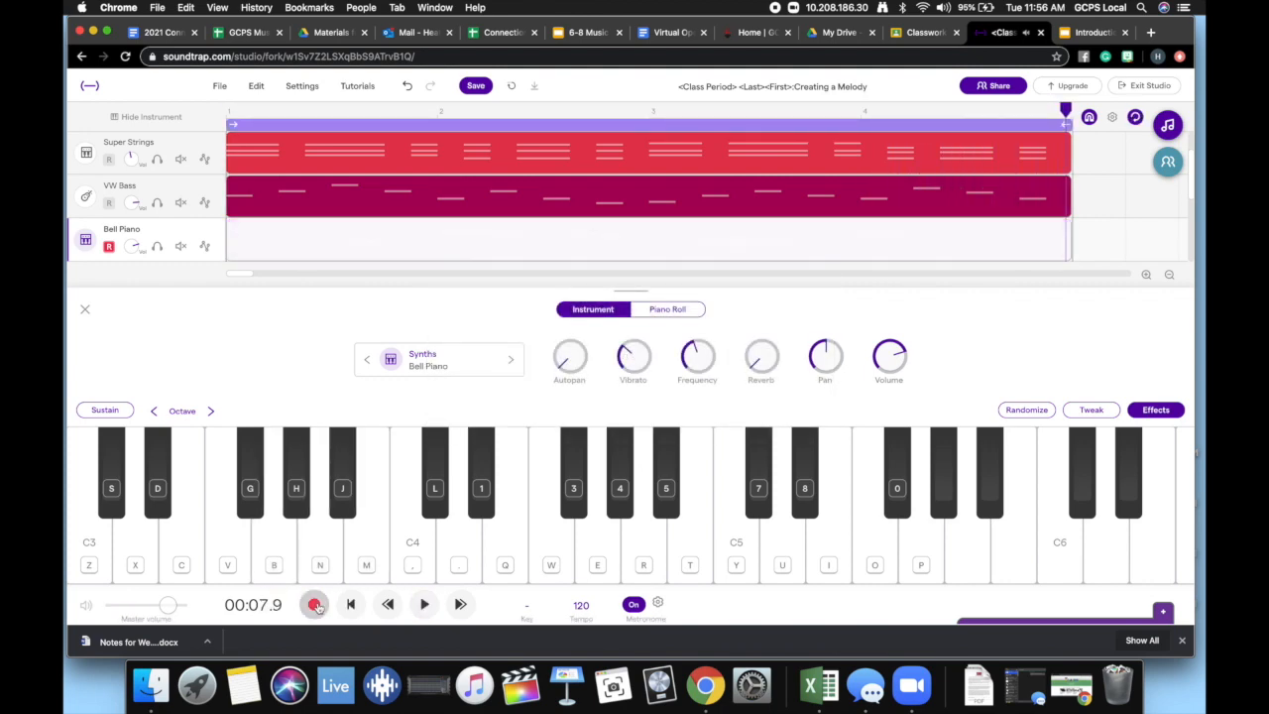
Delete the recorded Bell Piano take and return the playhead to the start of measure 1.
left_click(582, 251)
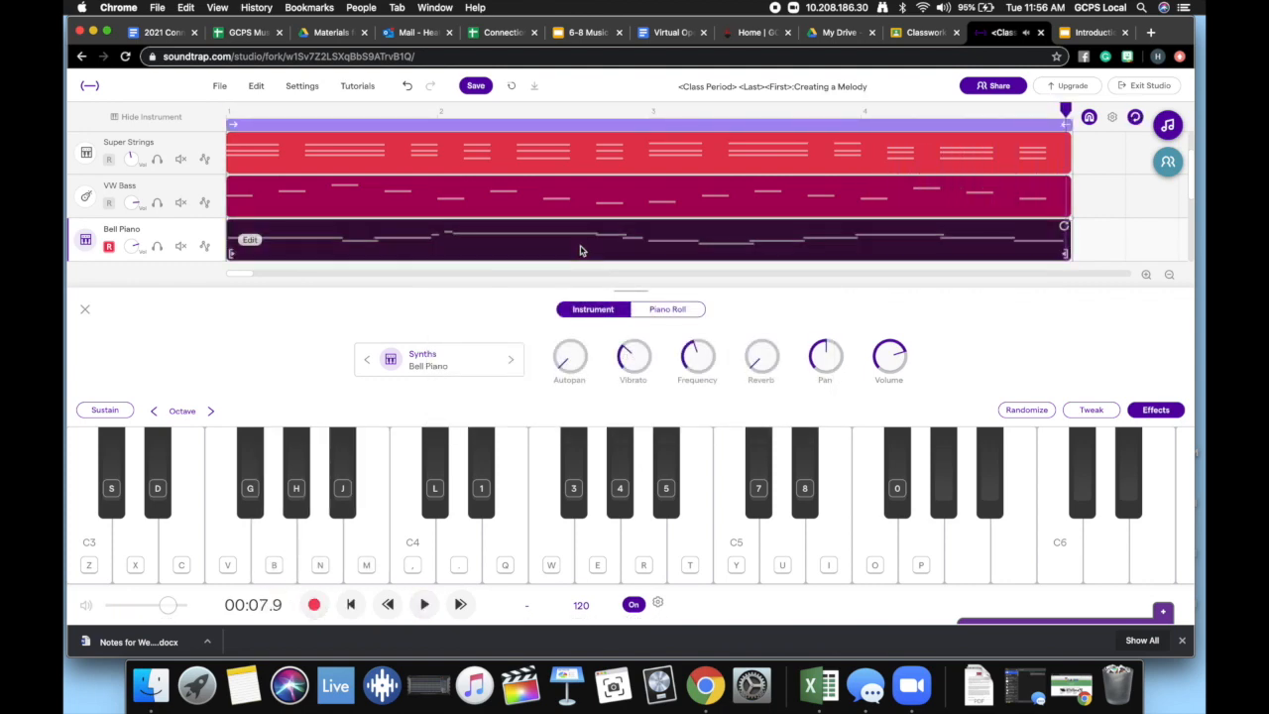
key("Delete")
key("Return")
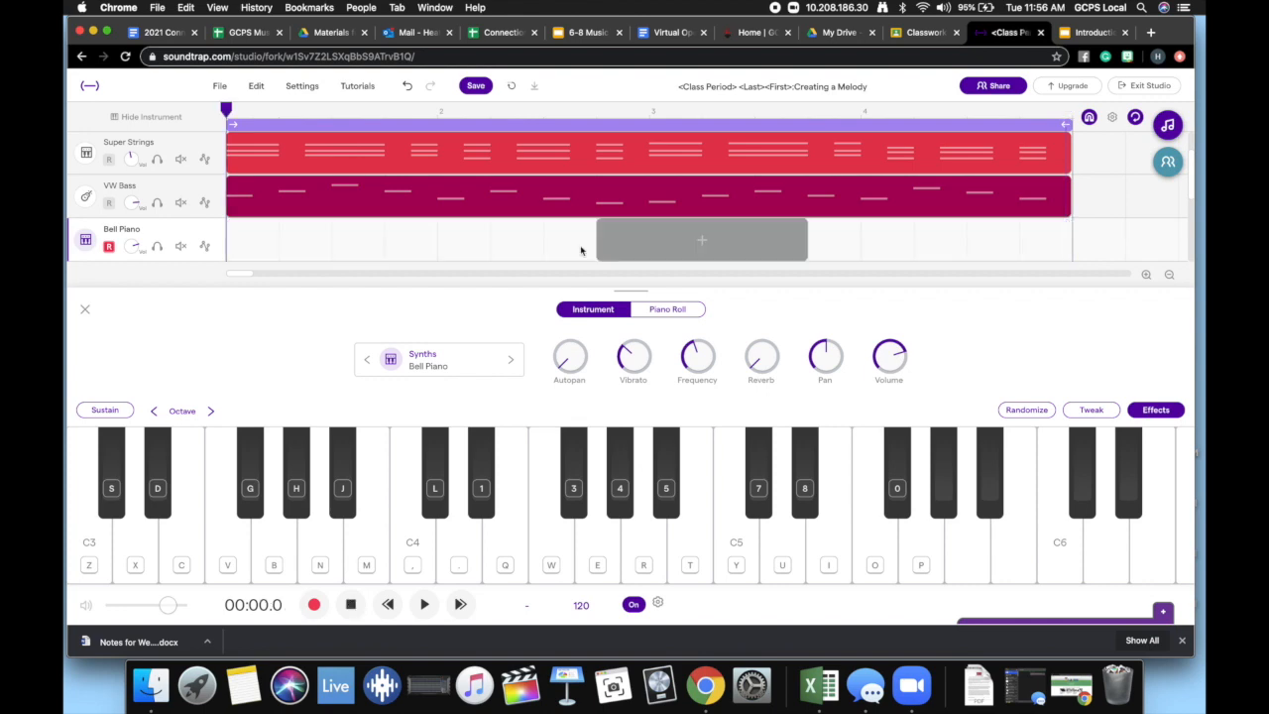
Record a four-measure Bell Piano melody starting its measures on A3, C4, F3 and G3, filling in with notes between F3 and C4.
left_click(314, 606)
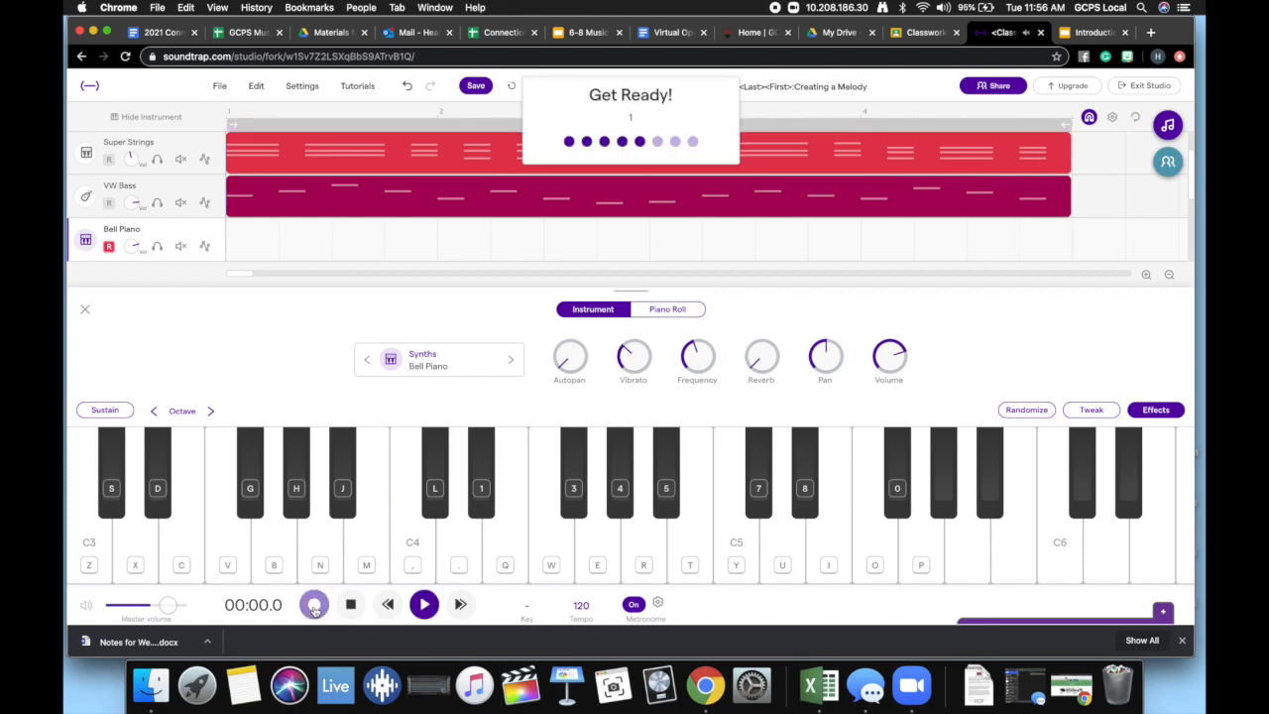
key("n")
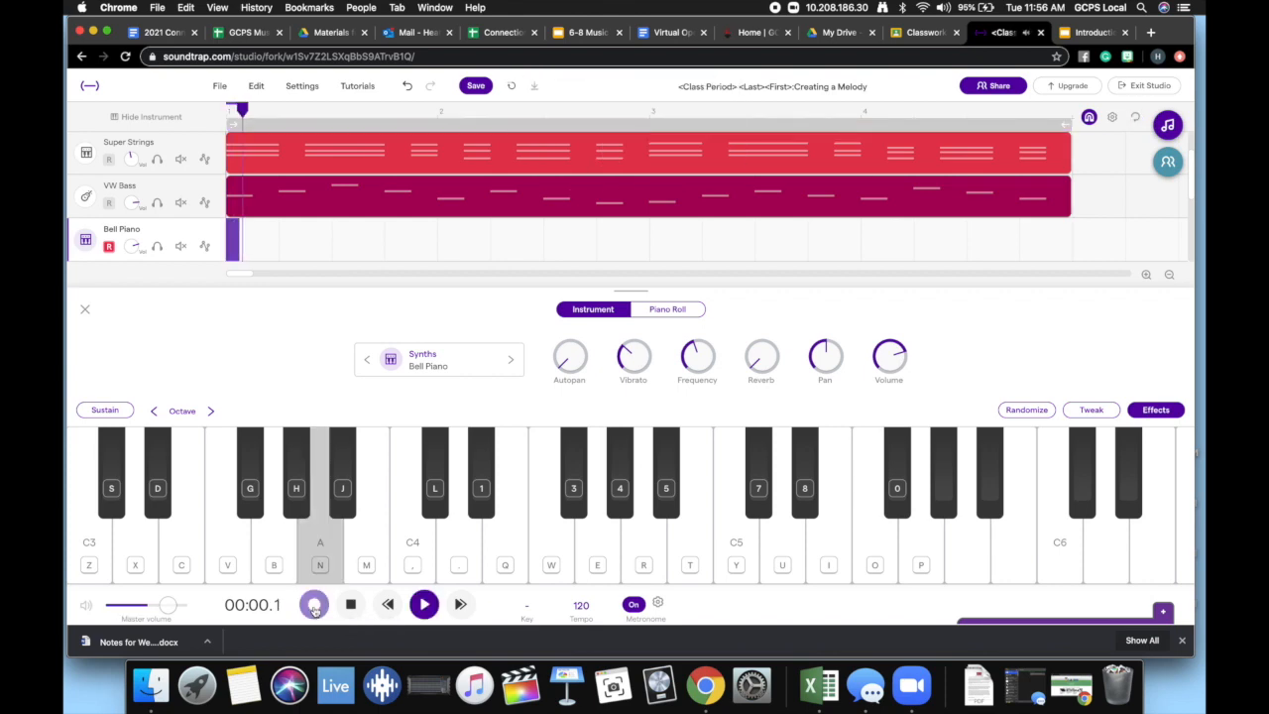
key("m")
key("comma")
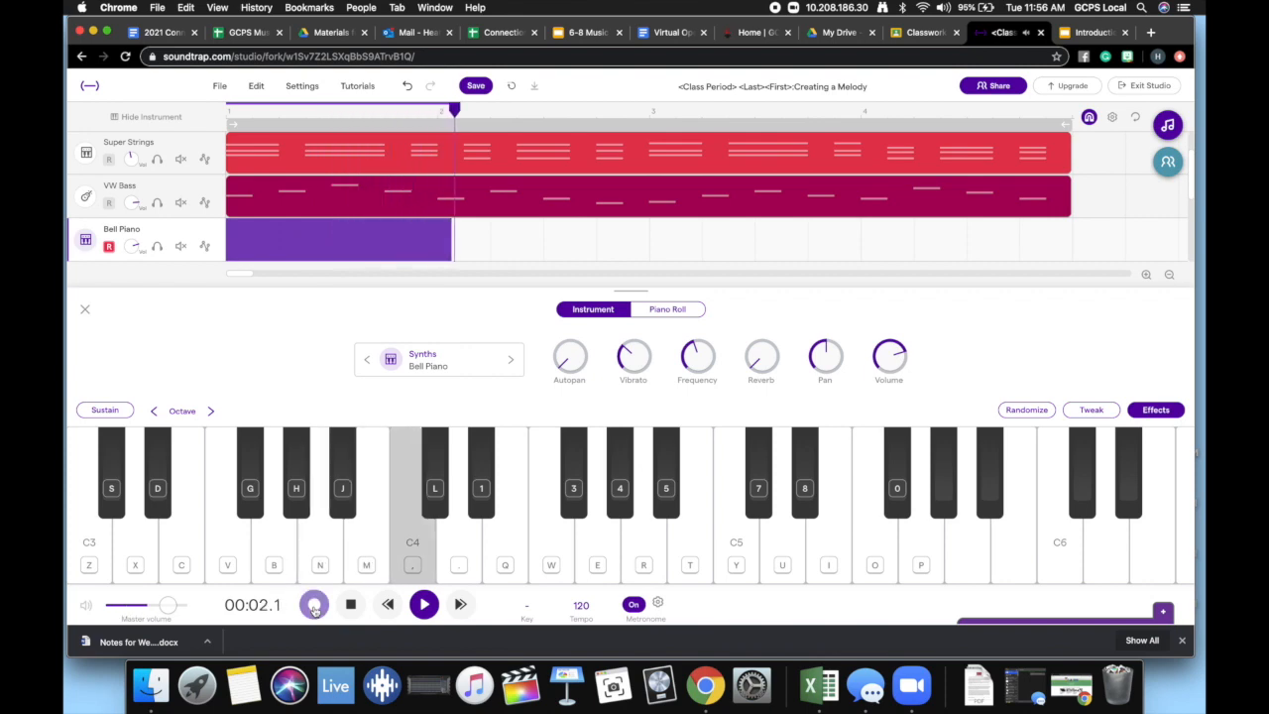
key("n")
key("v")
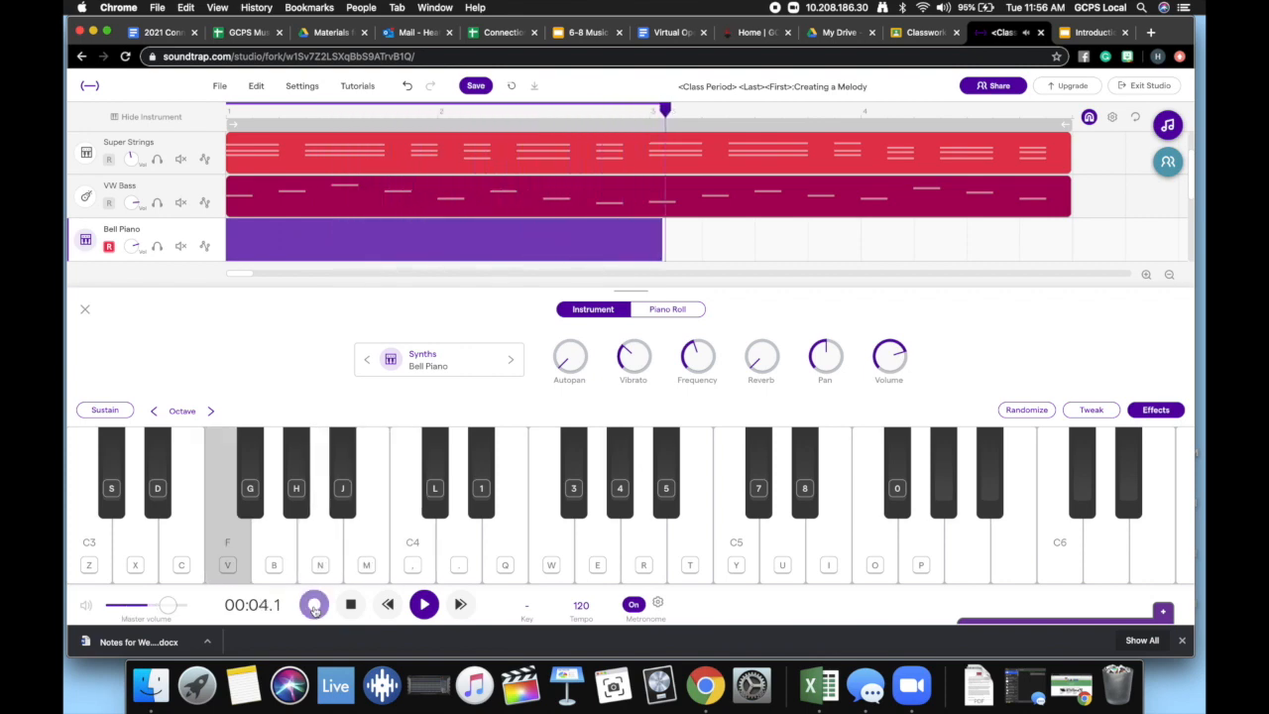
key("b")
key("n")
key("m")
key("b")
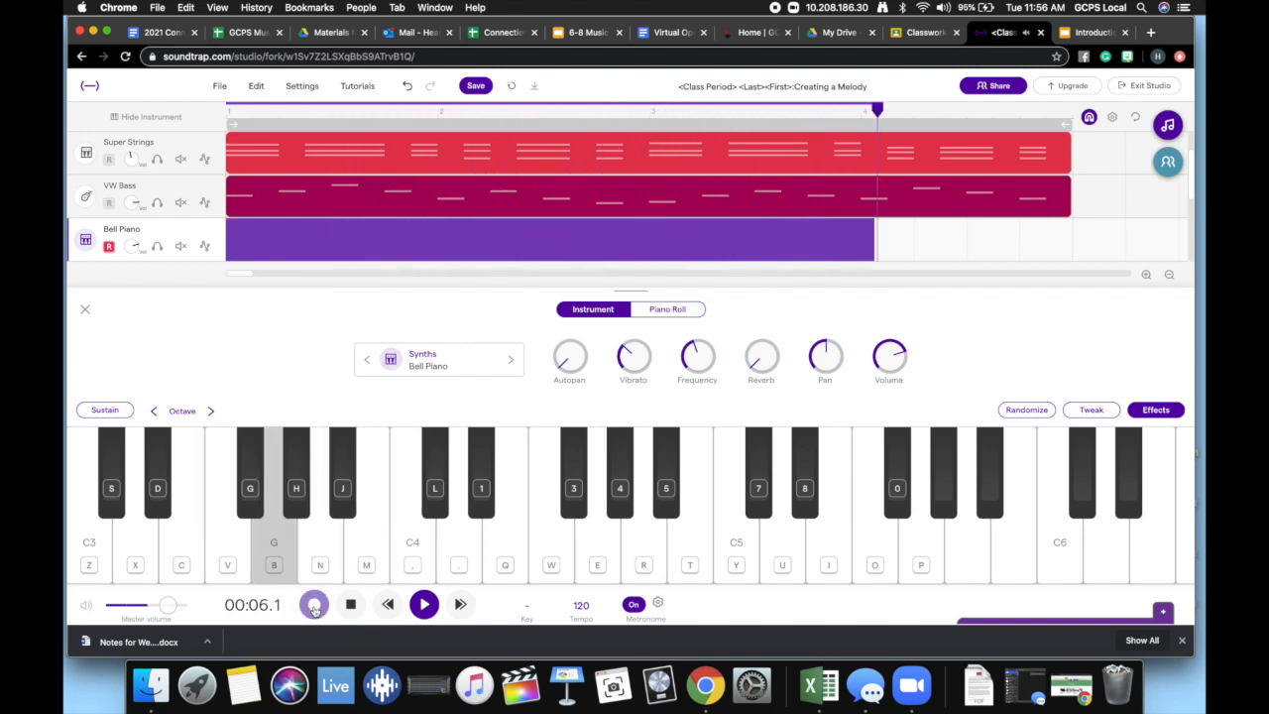
key("v")
key("b")
key("m")
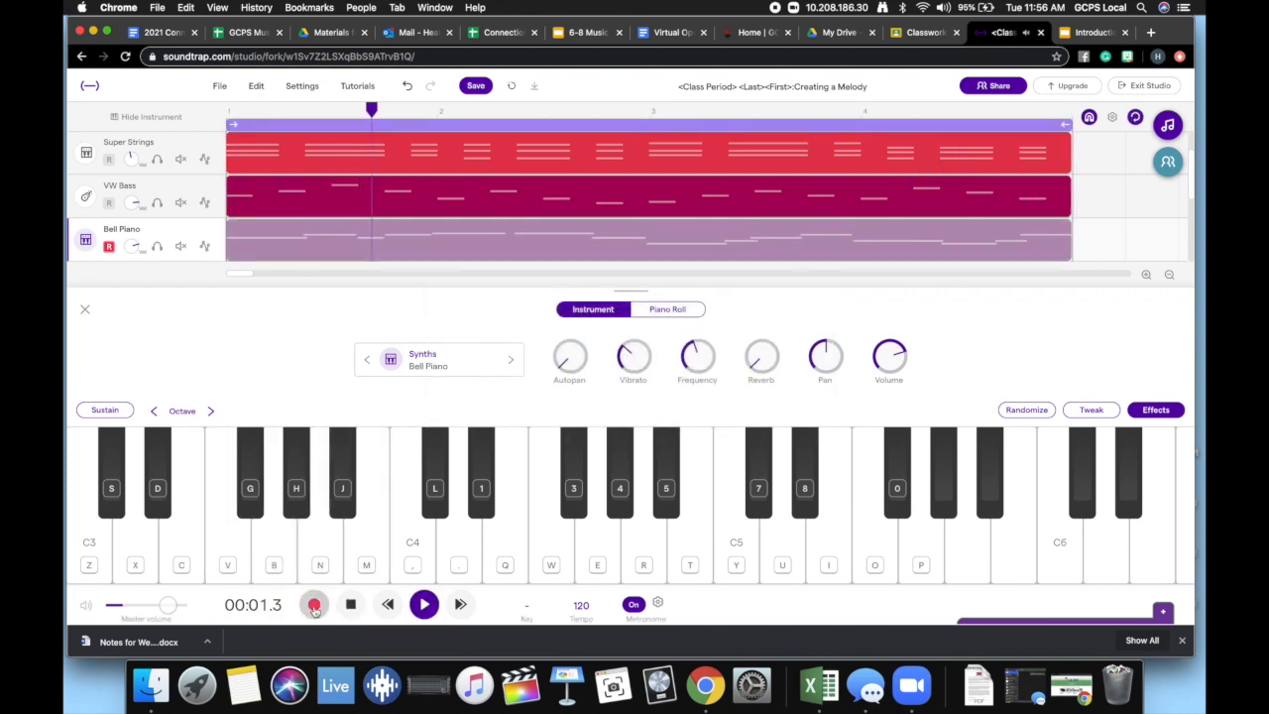
Stop the playback, hide the instrument keyboard and return the playhead to the start of measure 1.
left_click(313, 608)
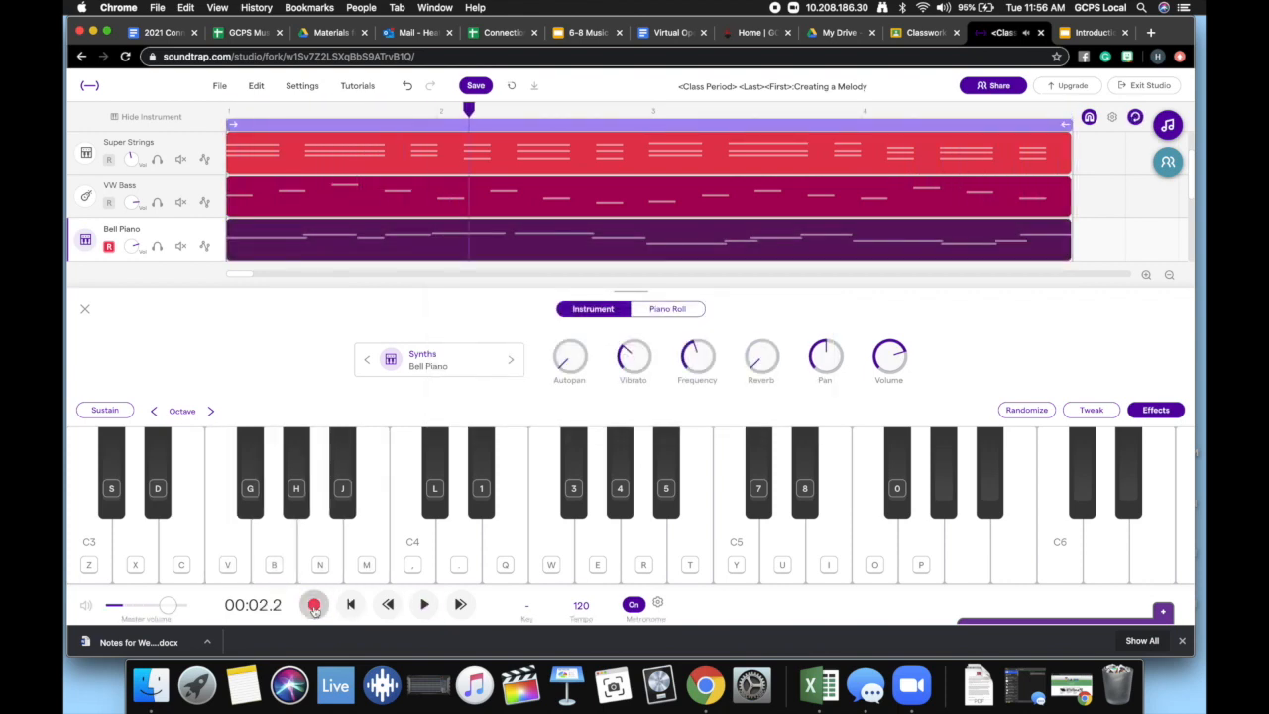
left_click(87, 312)
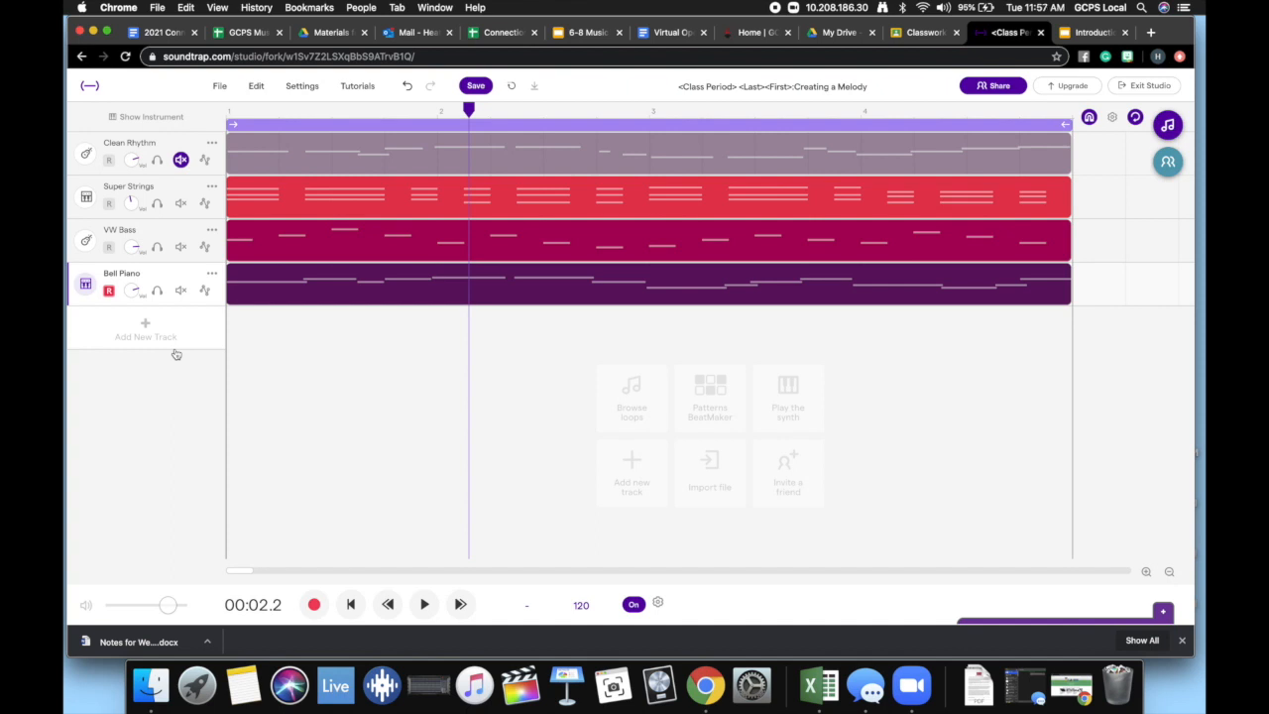
key("Return")
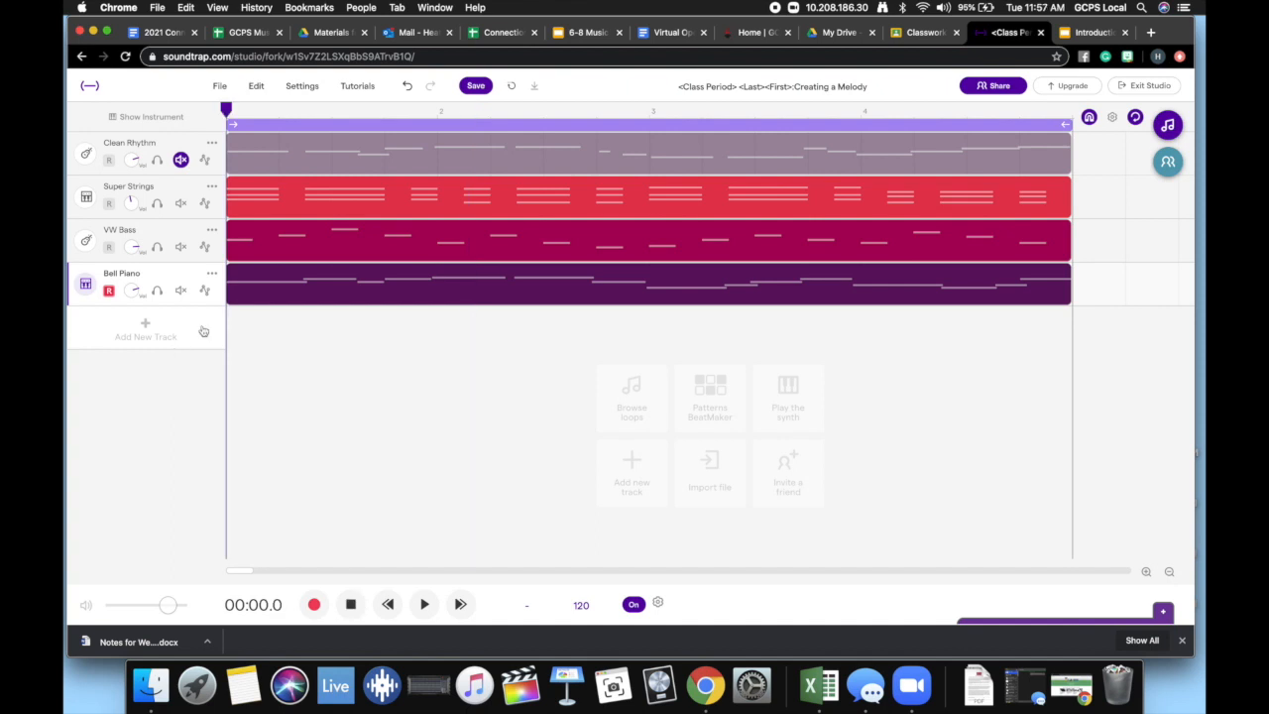
Show the project's collaborators, save it by bringing up the invitation dialog, and close the dialog without inviting anyone.
left_click(1168, 163)
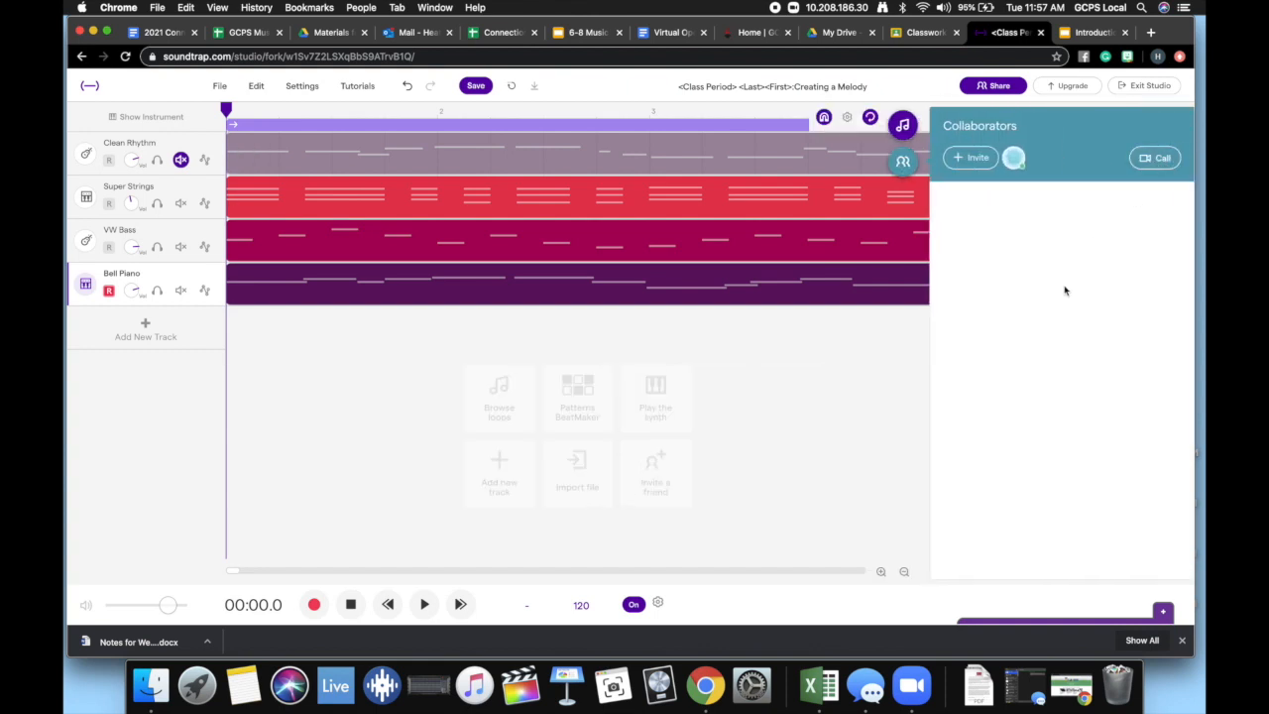
left_click(973, 159)
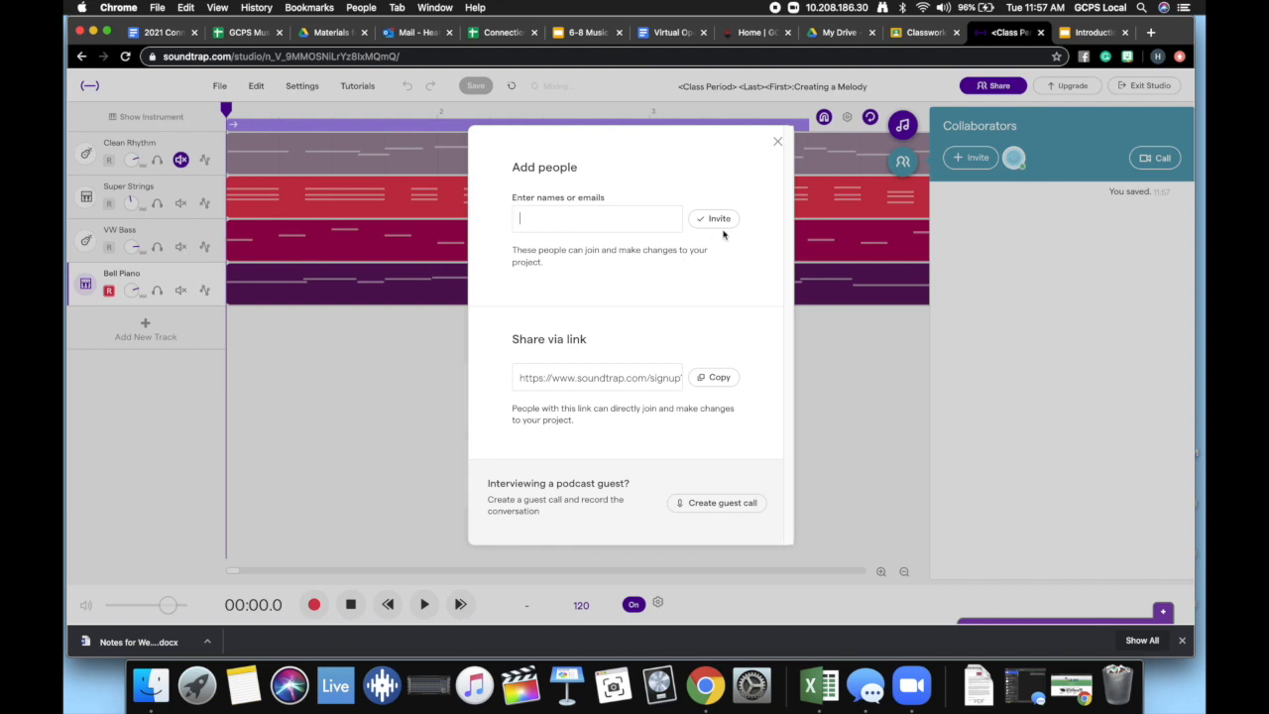
left_click(778, 143)
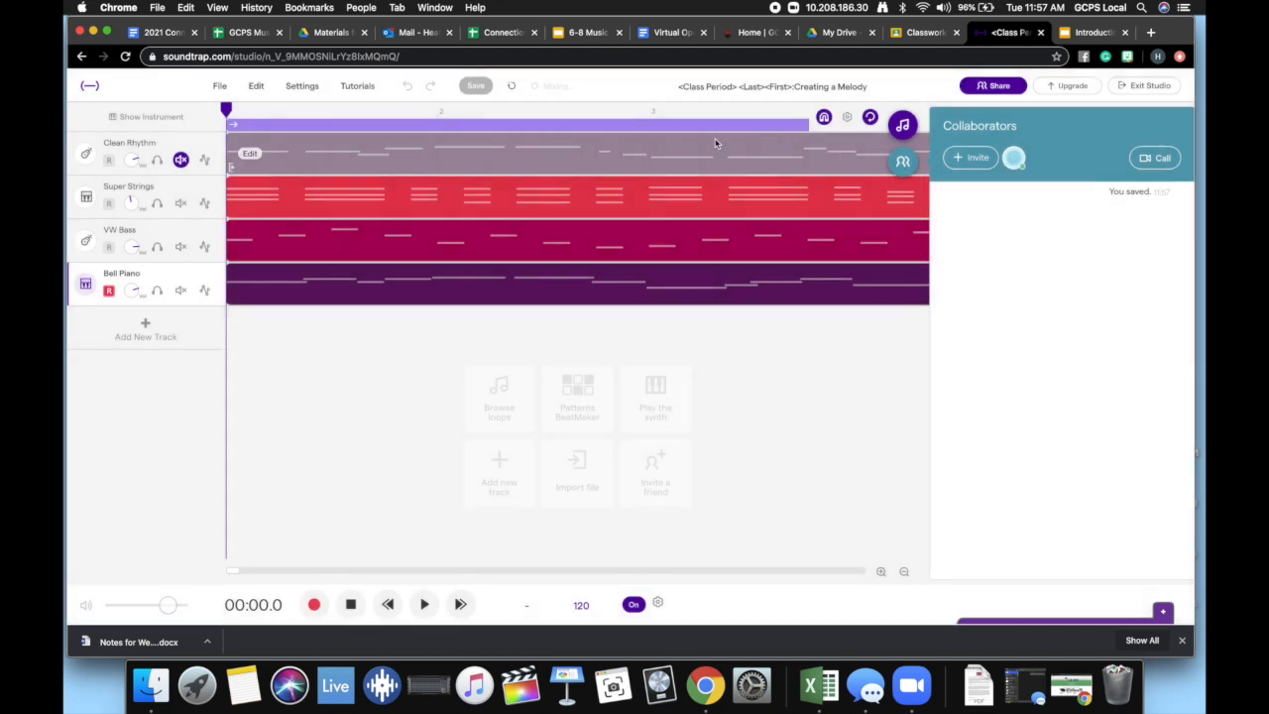
Leave the studio for the profile page, dismiss the subscription notice and open the second Creating a Melody project from My Projects.
left_click(89, 87)
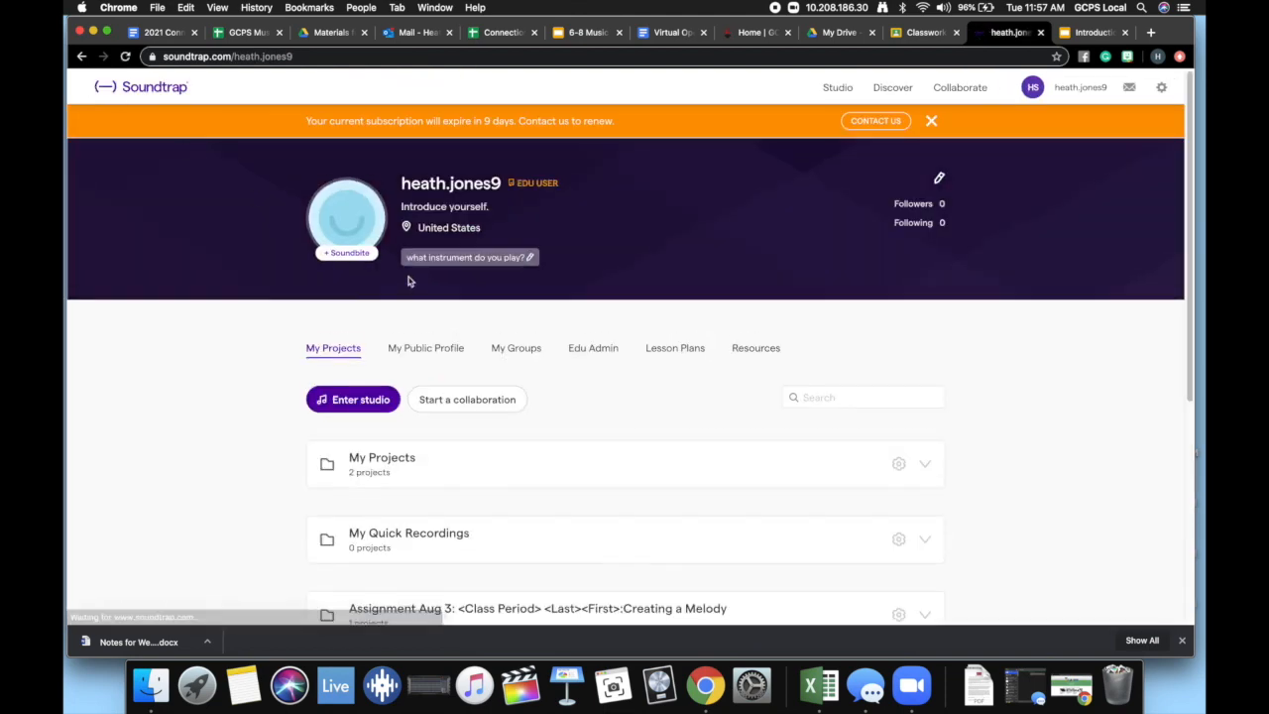
left_click(931, 121)
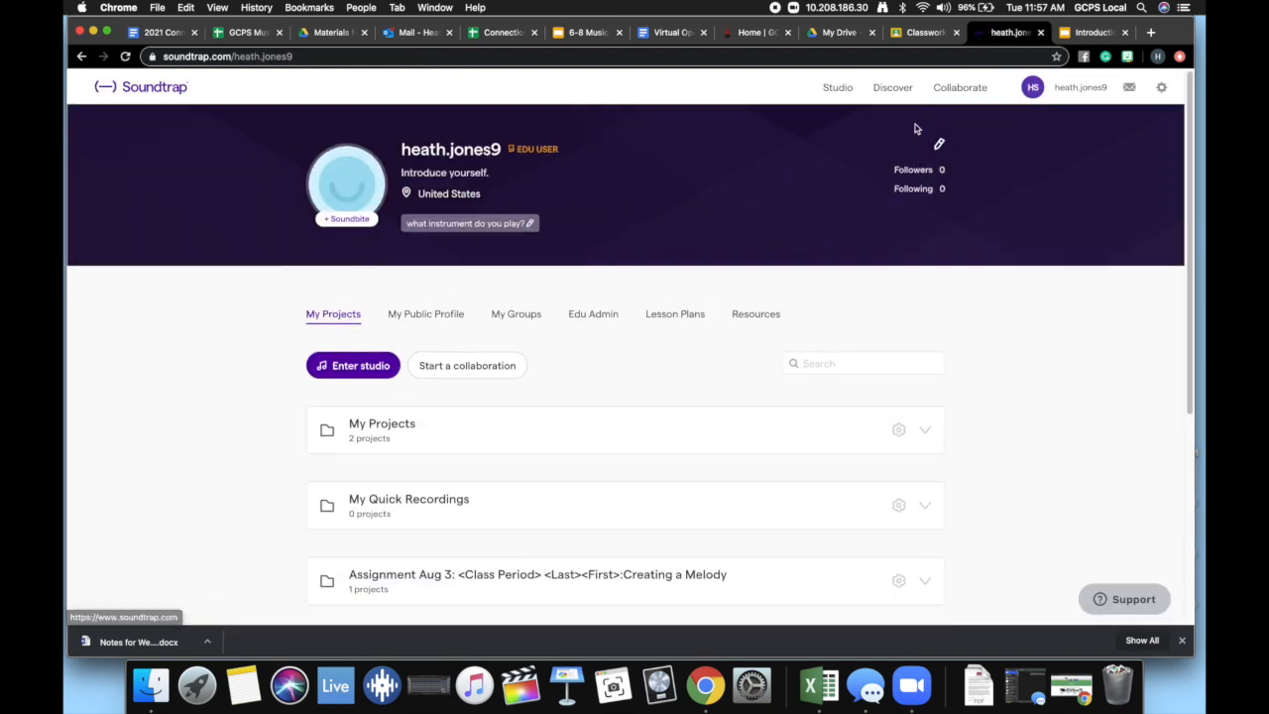
scroll(683, 387, "down", 1)
scroll(684, 389, "down", 1)
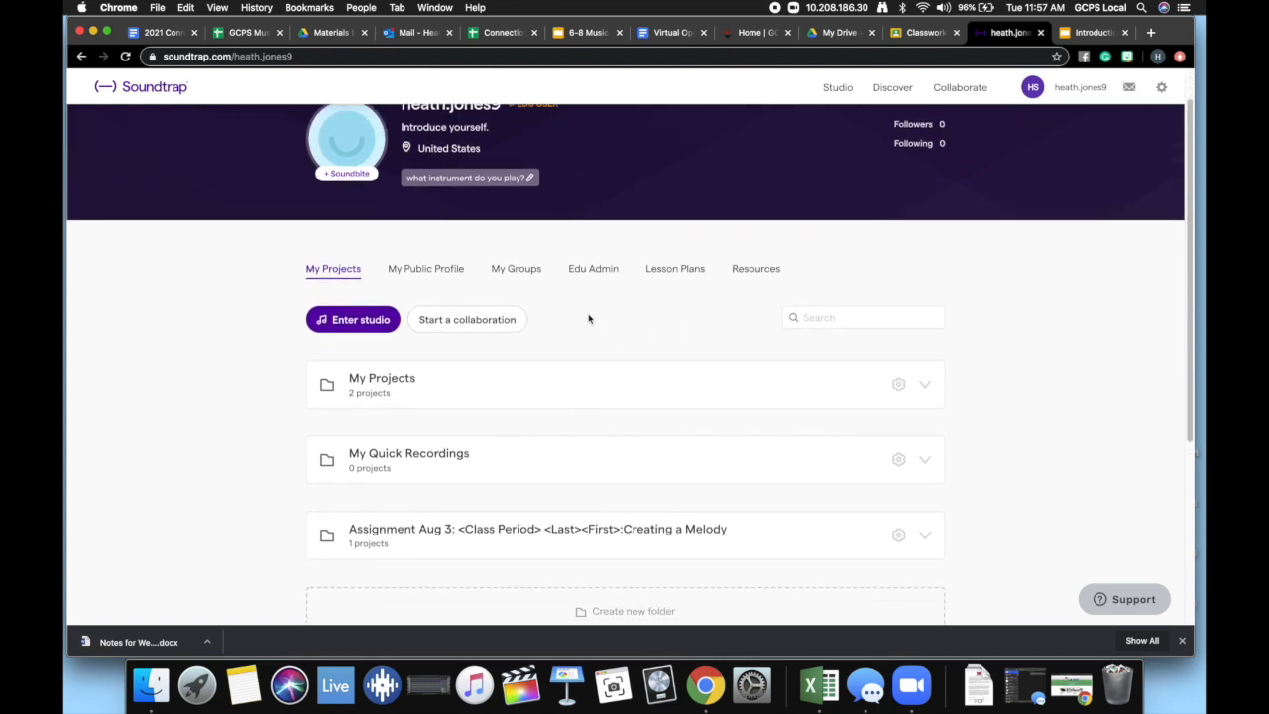
left_click(758, 392)
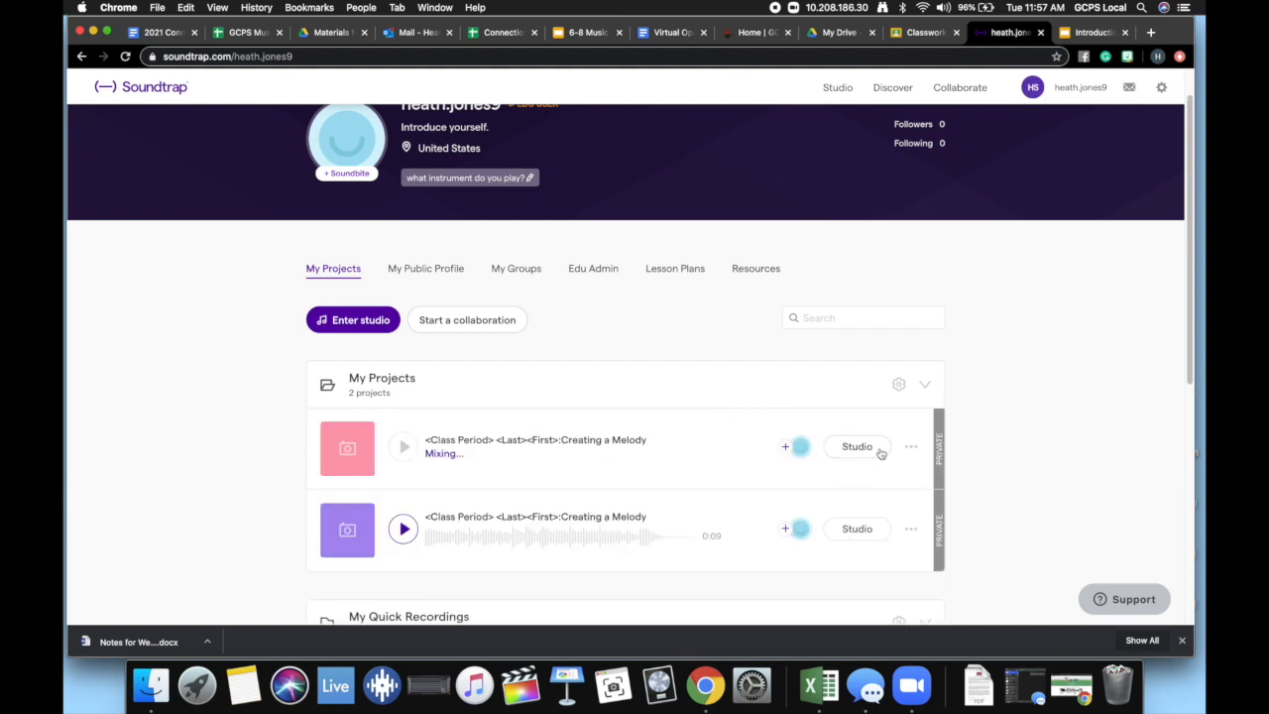
left_click(858, 530)
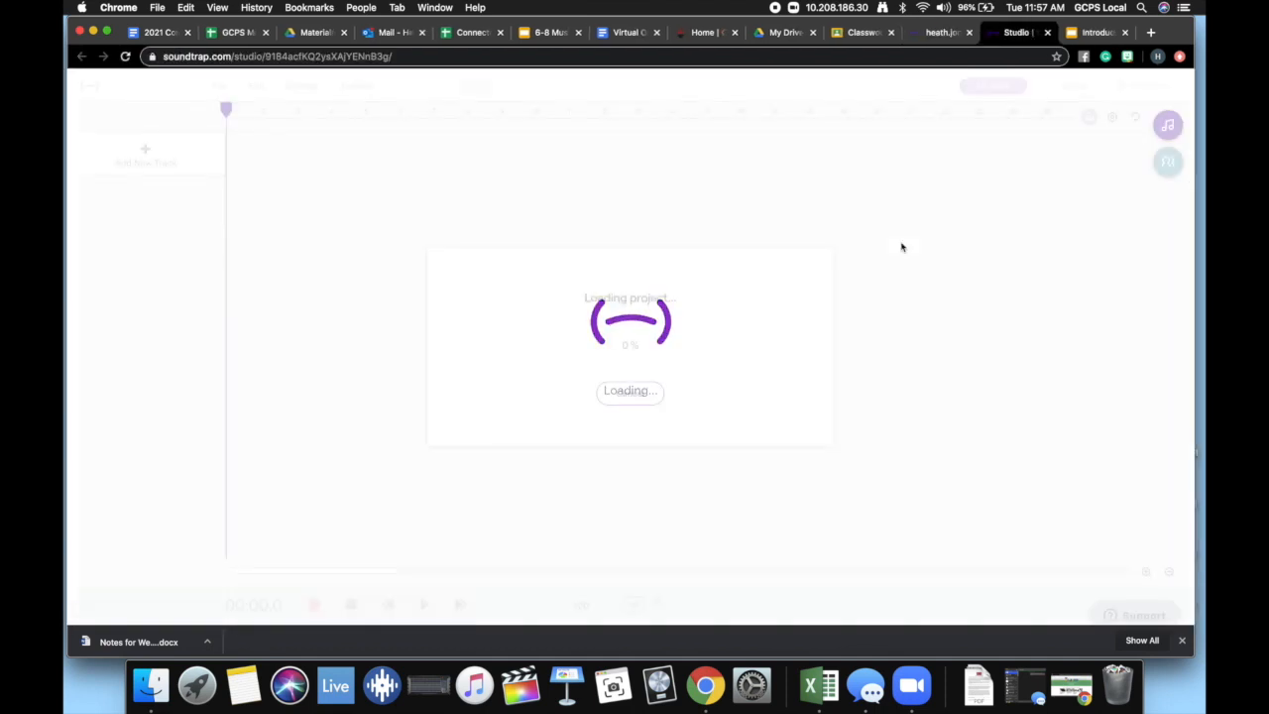
Show the collaborators of the opened project and enlarge the timeline around the four-measure Super Strings and VW Bass regions.
left_click(1166, 162)
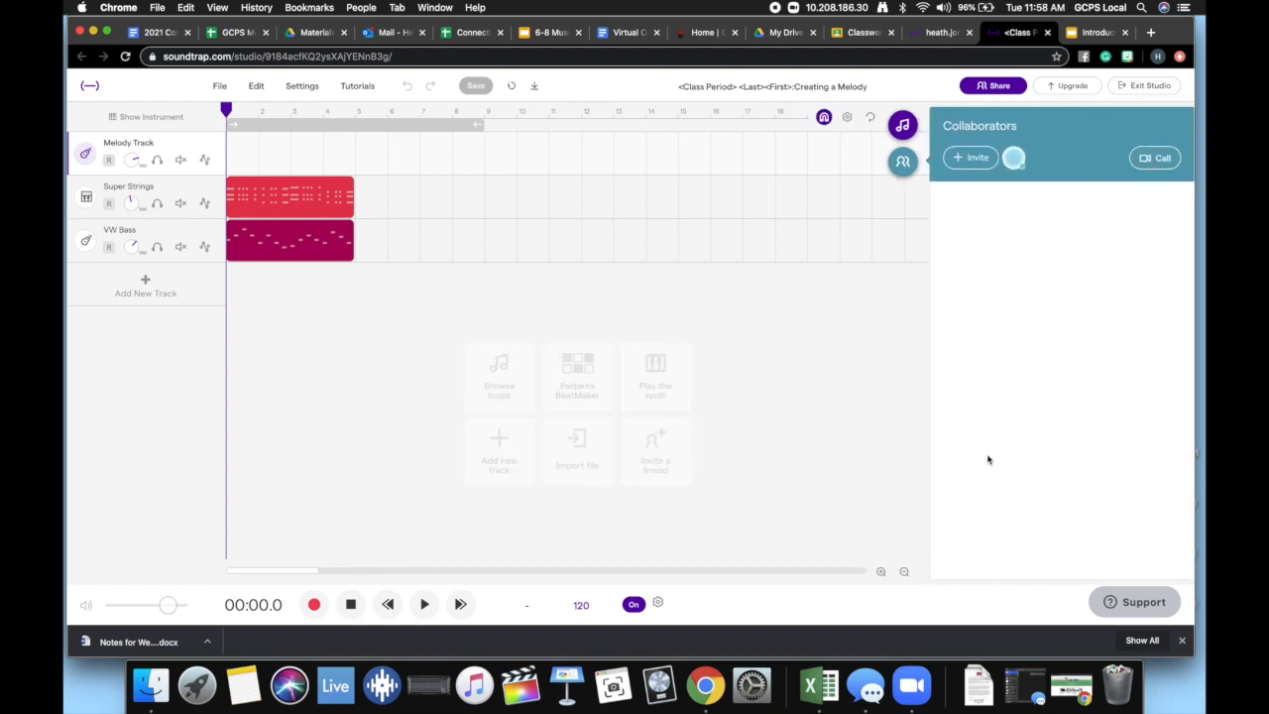
left_click(880, 570)
left_click(880, 571)
left_click(880, 571)
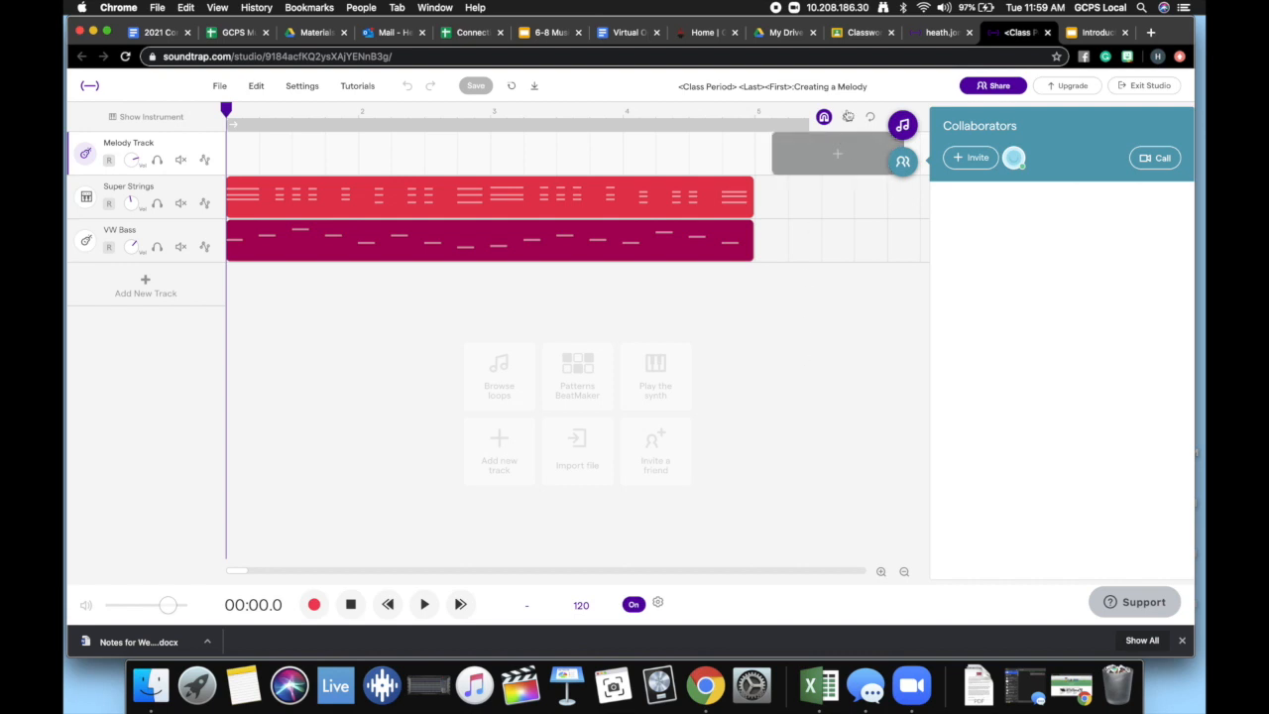
Switch to Google Classroom to review the Creating a Melody in Soundtrap assignment and its links, and return to the open Soundtrap project.
left_click(862, 33)
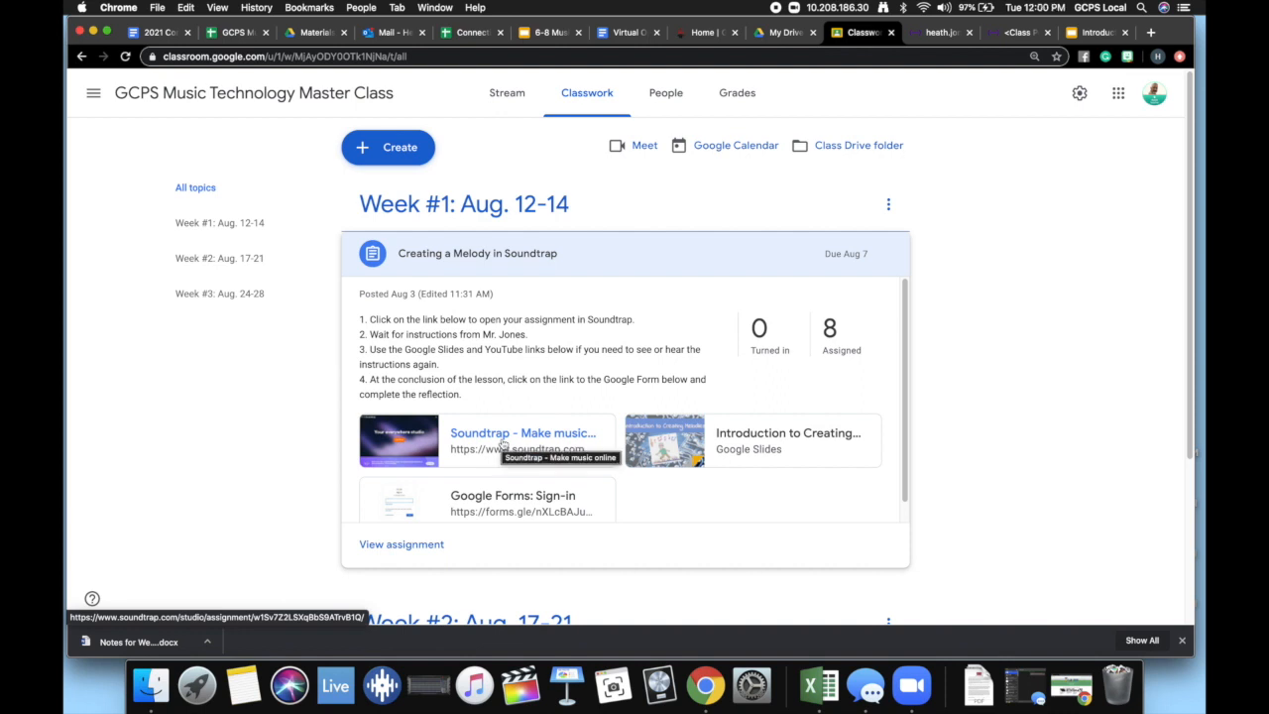
left_click(939, 34)
left_click(1018, 35)
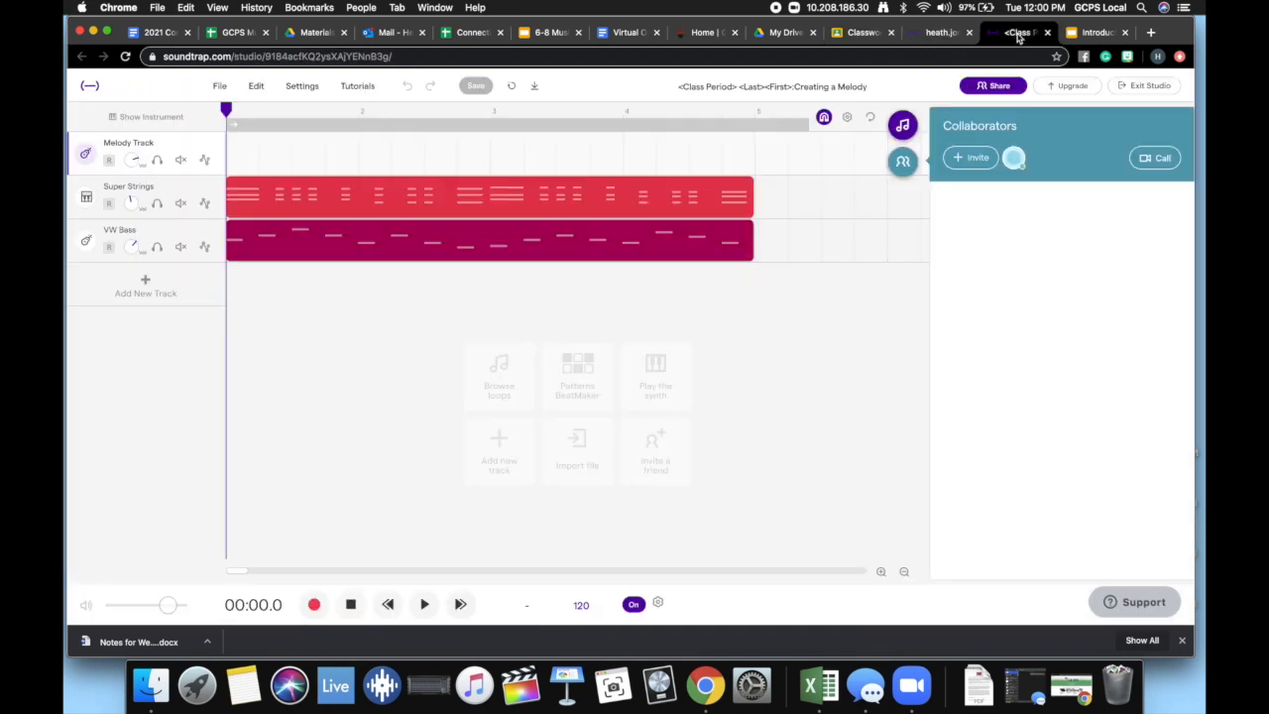